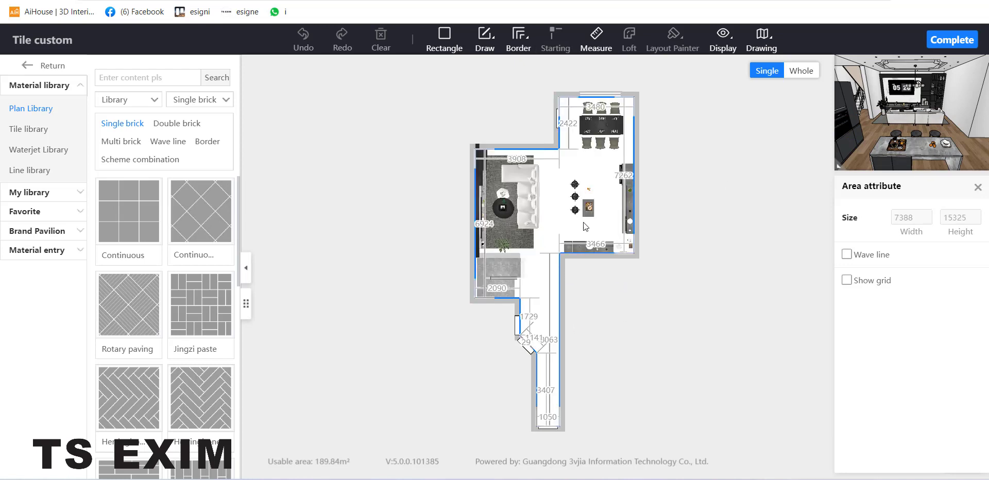
# Hide the furniture in the floor plan and deselect the floor area.
pyautogui.click(724, 44)
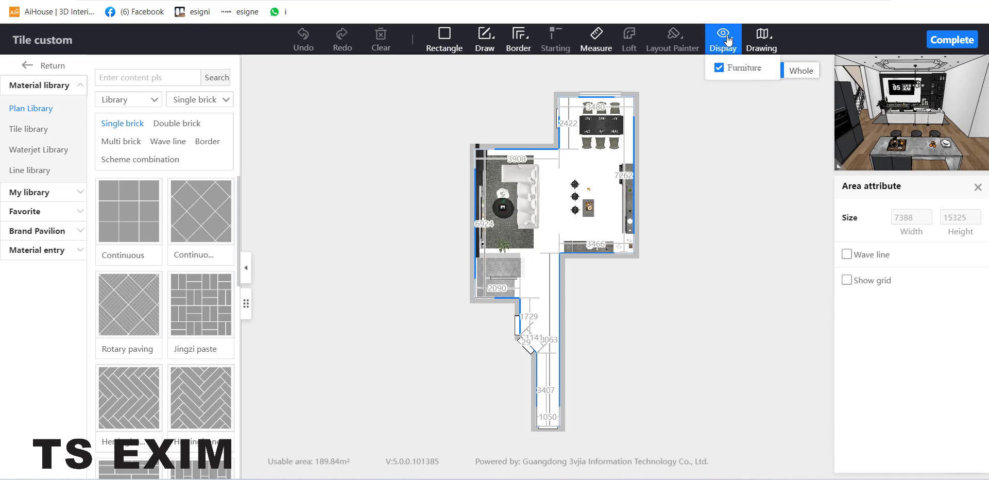
pyautogui.click(719, 69)
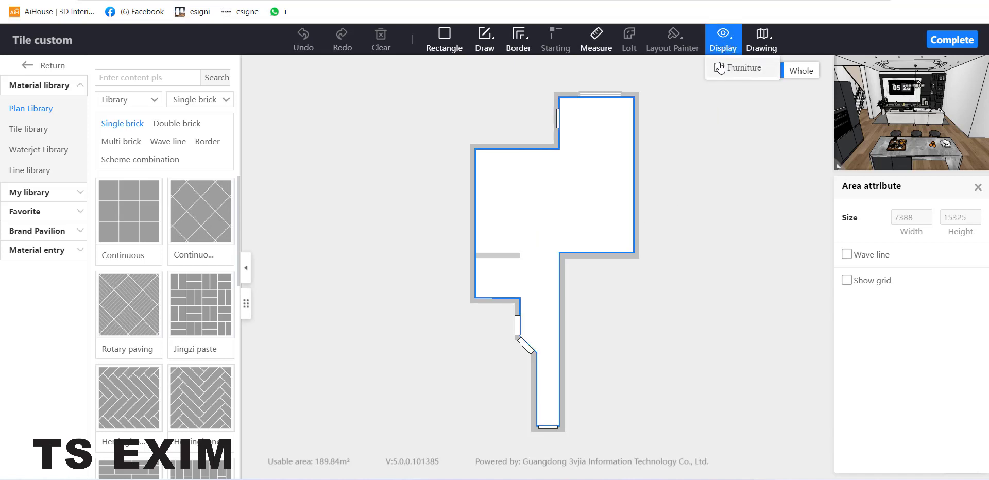
pyautogui.click(701, 182)
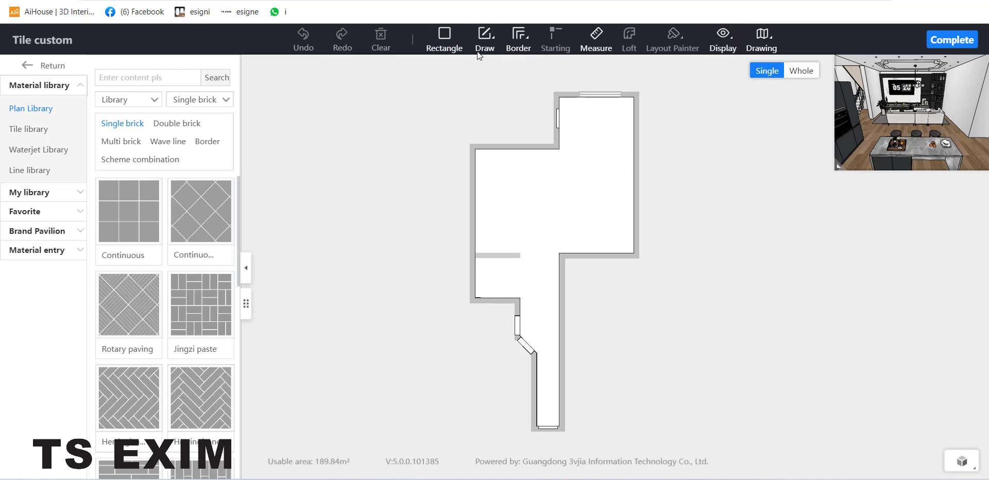
# Draw two overlapping rectangles in the middle of the room, the lower-left one about 3570 by 1490.
pyautogui.click(445, 38)
pyautogui.click(495, 203)
pyautogui.click(572, 235)
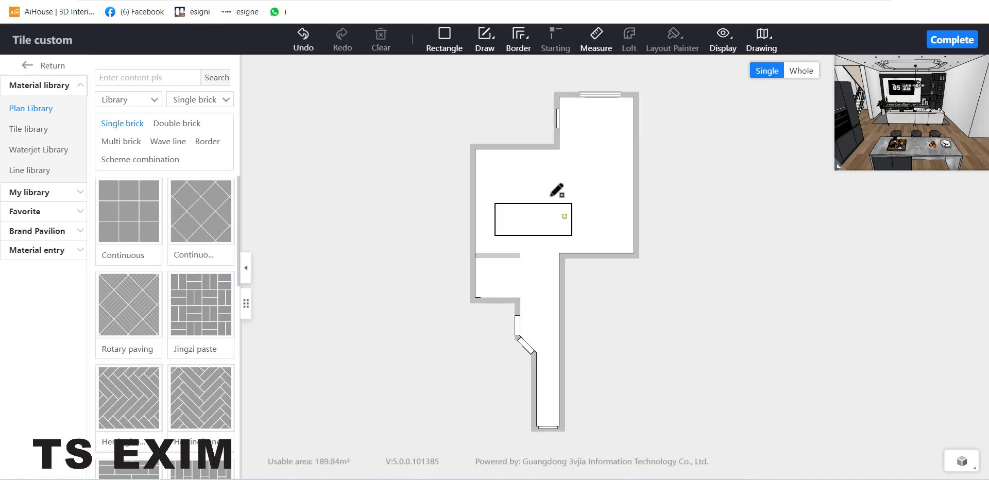
pyautogui.click(547, 185)
pyautogui.click(618, 221)
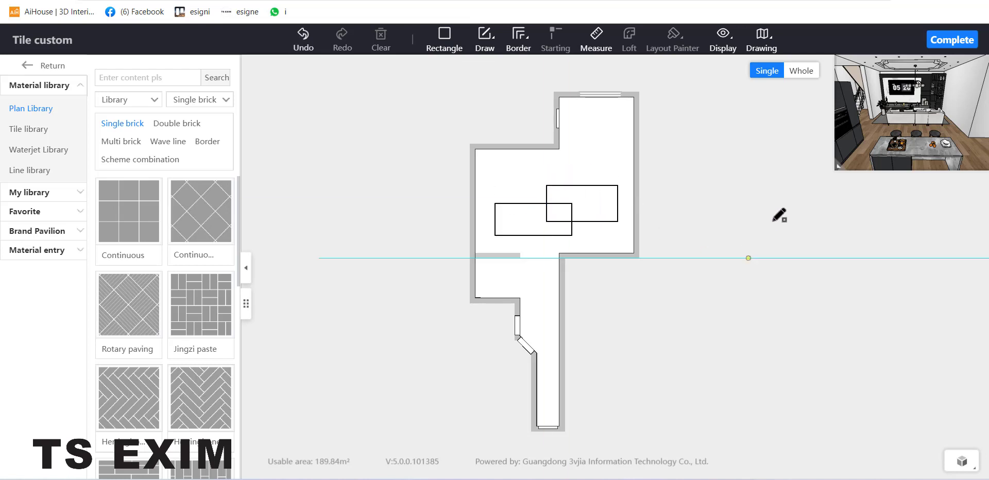
# Move the overlapping area of the two rectangles out above them, and delete the drawn shapes.
pyautogui.click(587, 203)
pyautogui.click(525, 225)
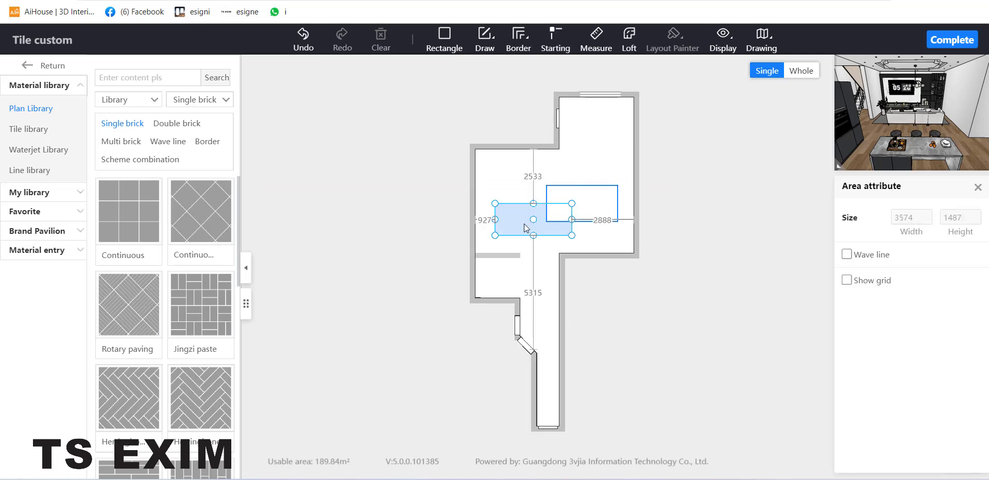
pyautogui.click(560, 216)
pyautogui.moveTo(562, 218); pyautogui.dragTo(523, 181)
pyautogui.click(572, 218)
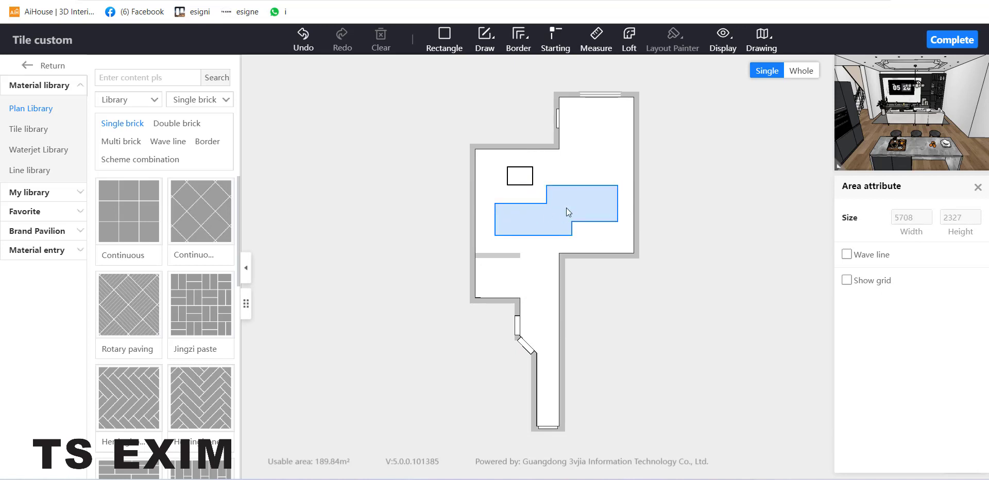
pyautogui.press('Delete')
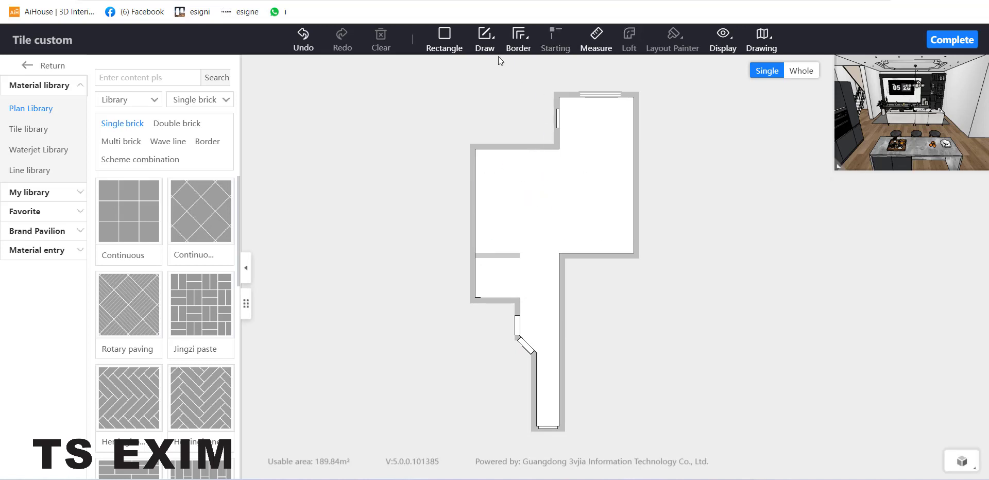
# Draw a vertical straight line between the two inner wall corners to divide the floor into two areas.
pyautogui.moveTo(492, 48)
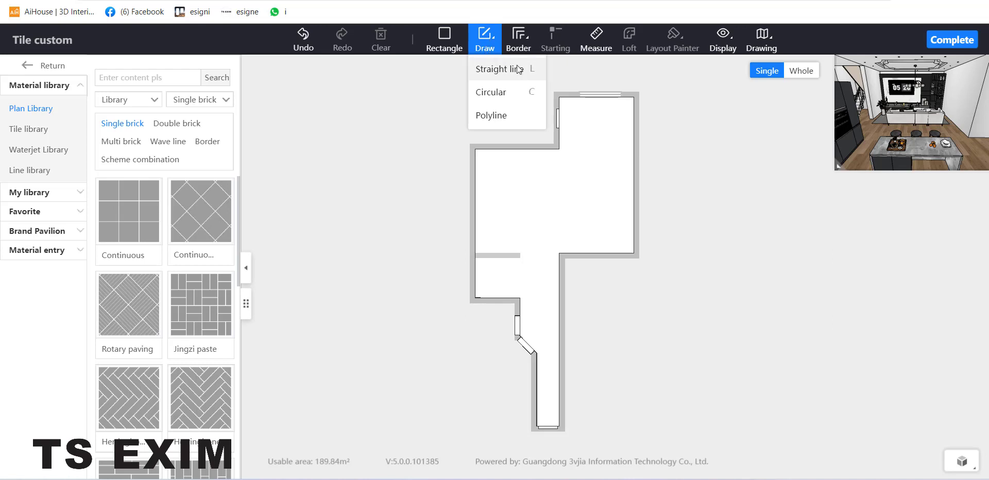
pyautogui.click(496, 69)
pyautogui.click(560, 150)
pyautogui.scroll(3, 578, 201)
pyautogui.click(543, 298)
pyautogui.rightClick(602, 213)
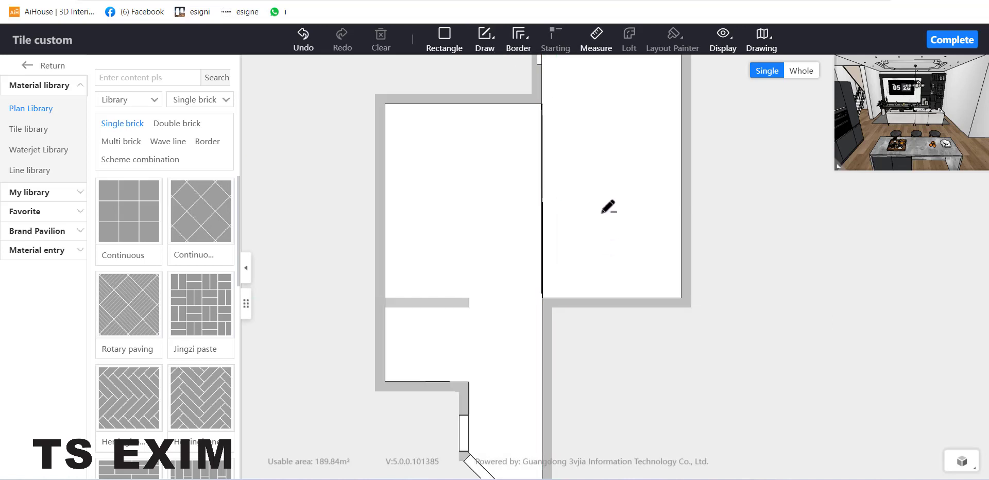
# Select the floor areas on both sides of the dividing line and delete the line.
pyautogui.click(602, 212)
pyautogui.moveTo(601, 164); pyautogui.dragTo(600, 223, button='middle')
pyautogui.click(537, 219)
pyautogui.click(596, 213)
pyautogui.click(527, 227)
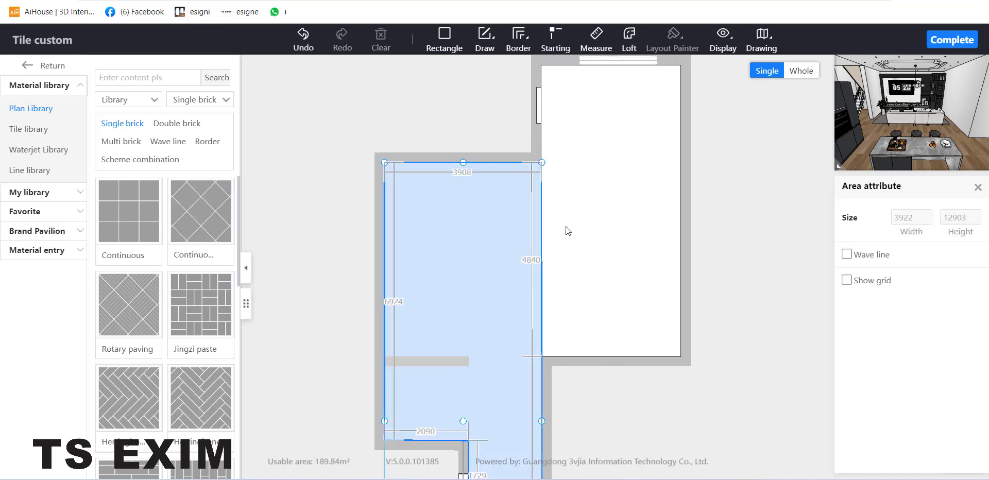
pyautogui.click(566, 226)
pyautogui.press('Delete')
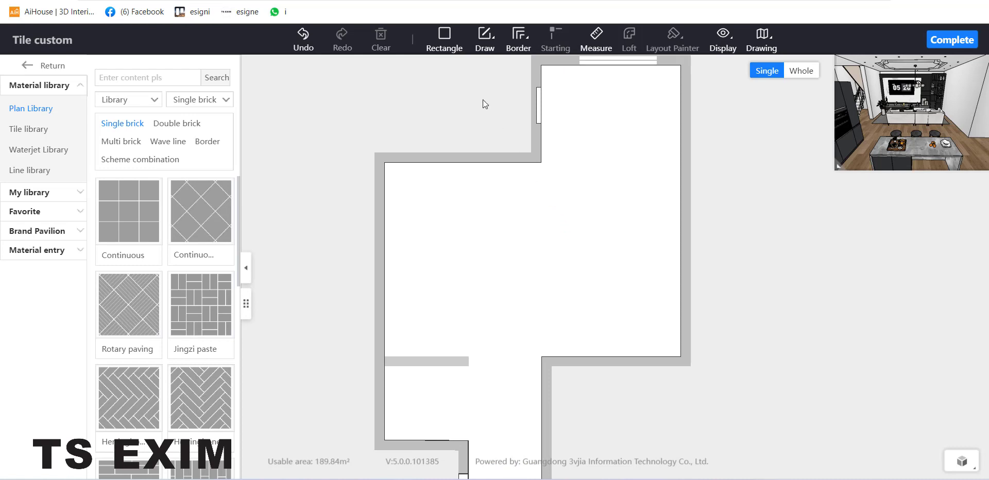
# Draw a circle with a radius of about 1170 in the right part of the large room.
pyautogui.click(488, 47)
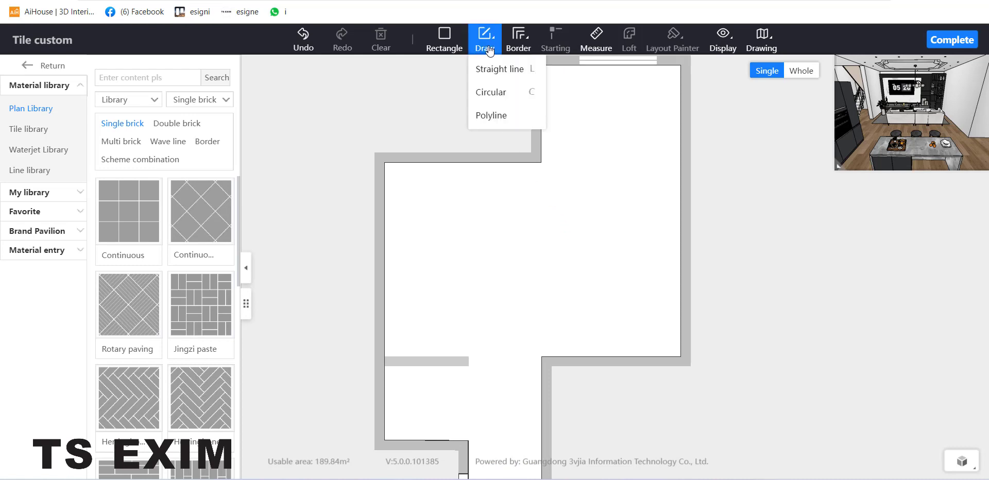
pyautogui.click(508, 92)
pyautogui.click(563, 235)
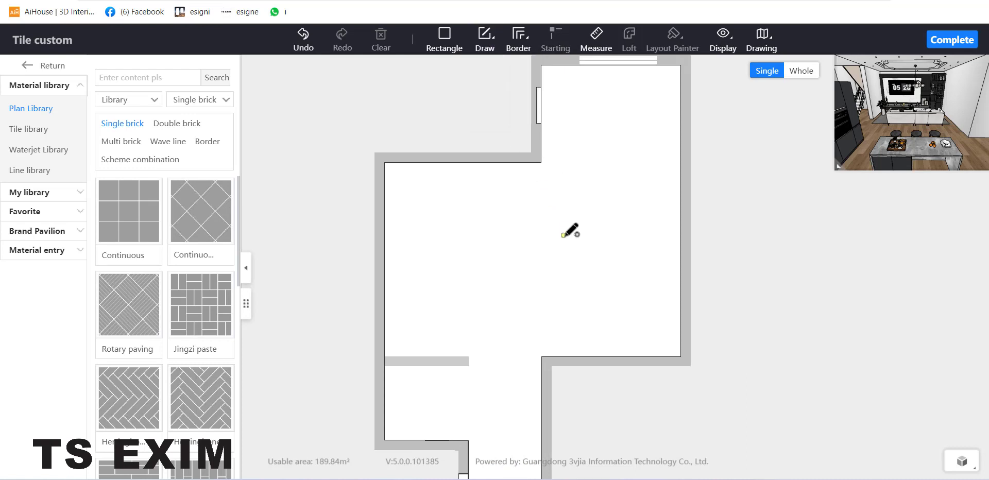
pyautogui.click(587, 196)
# Draw a closed six-sided polyline about 1990 by 2560 to the left of the circle.
pyautogui.click(493, 46)
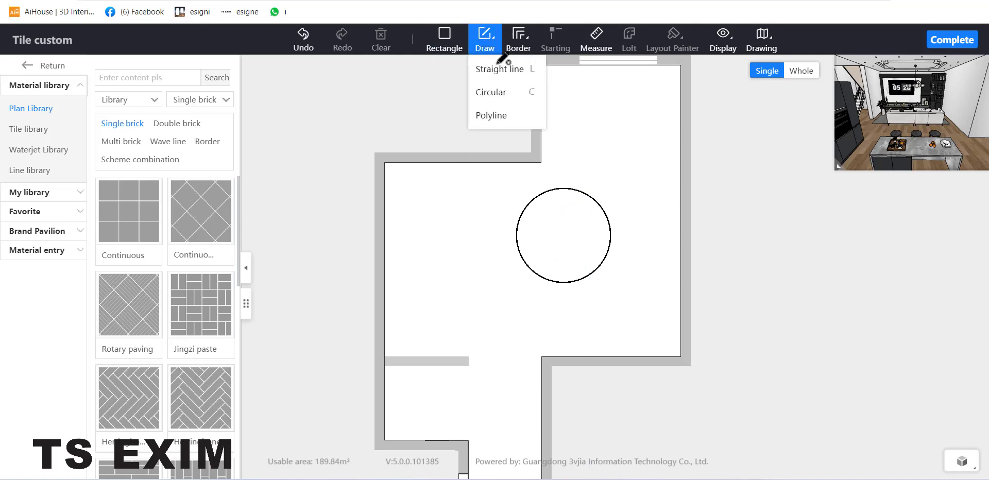
pyautogui.click(510, 114)
pyautogui.click(415, 235)
pyautogui.click(459, 228)
pyautogui.click(492, 295)
pyautogui.click(489, 319)
pyautogui.click(438, 330)
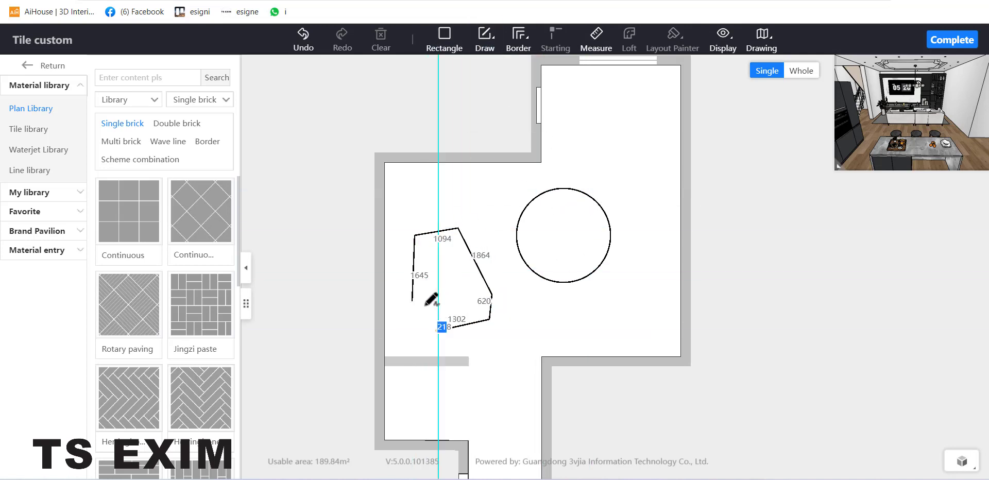
pyautogui.click(413, 301)
pyautogui.rightClick(504, 209)
pyautogui.click(504, 208)
# Convert the six-sided outline with Transfer to area and select the new area.
pyautogui.click(545, 232)
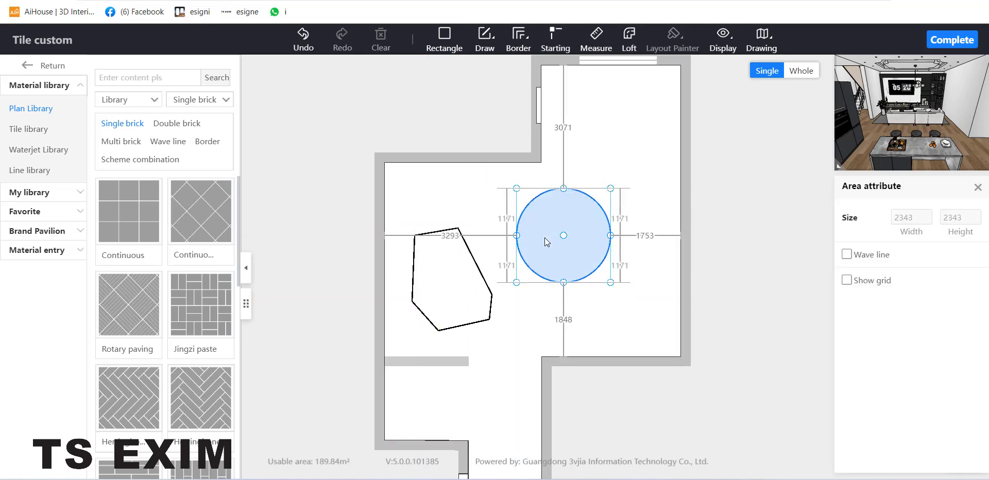
pyautogui.click(462, 275)
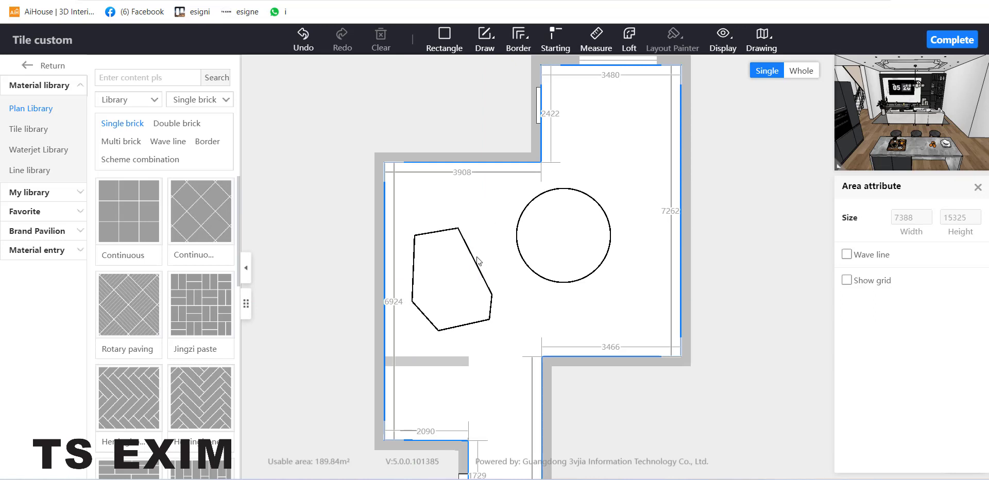
pyautogui.rightClick(475, 262)
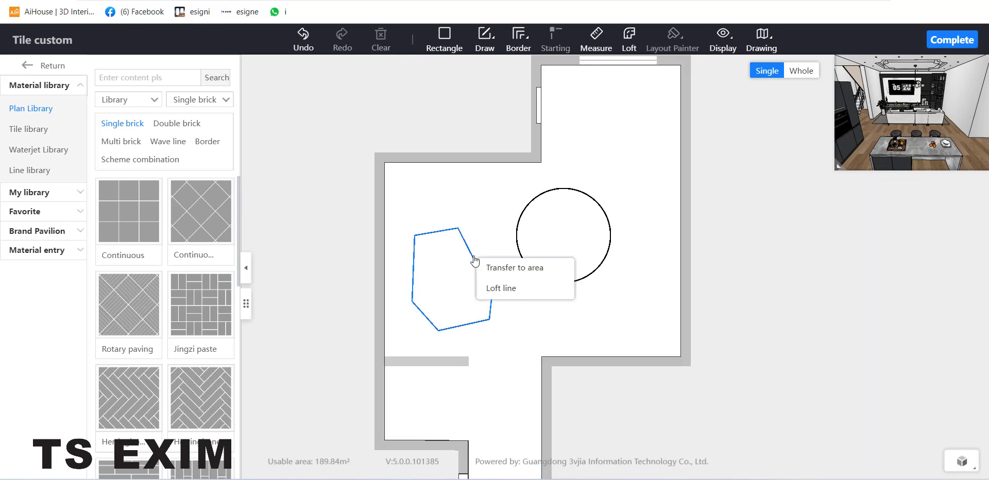
pyautogui.click(524, 269)
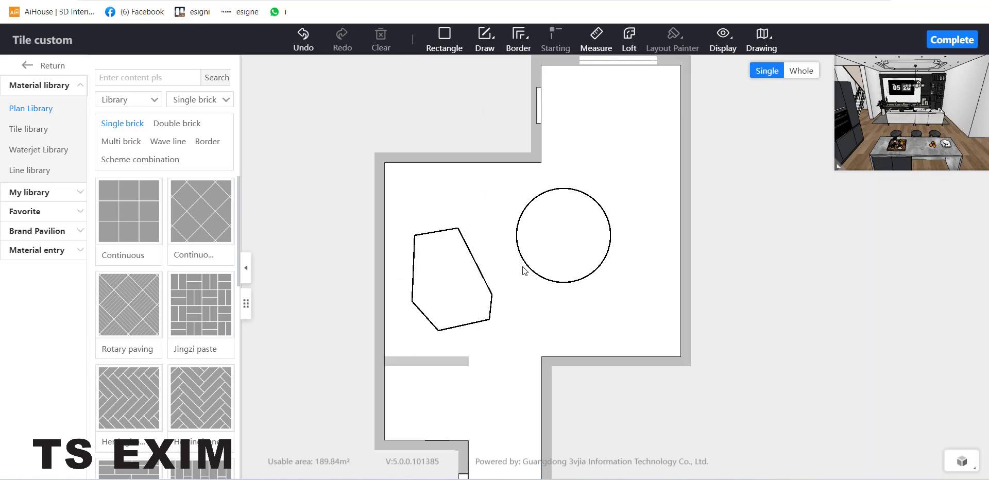
pyautogui.click(475, 276)
pyautogui.click(545, 254)
pyautogui.click(473, 281)
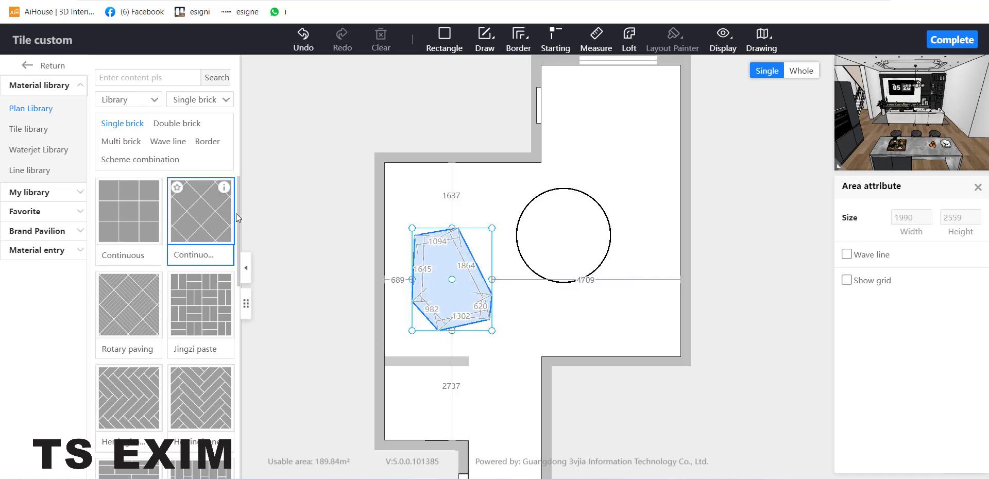
# Pave the six-sided area with the diagonal Continuous pattern and the circle with the larger hexagon pattern.
pyautogui.moveTo(206, 222); pyautogui.dragTo(416, 316)
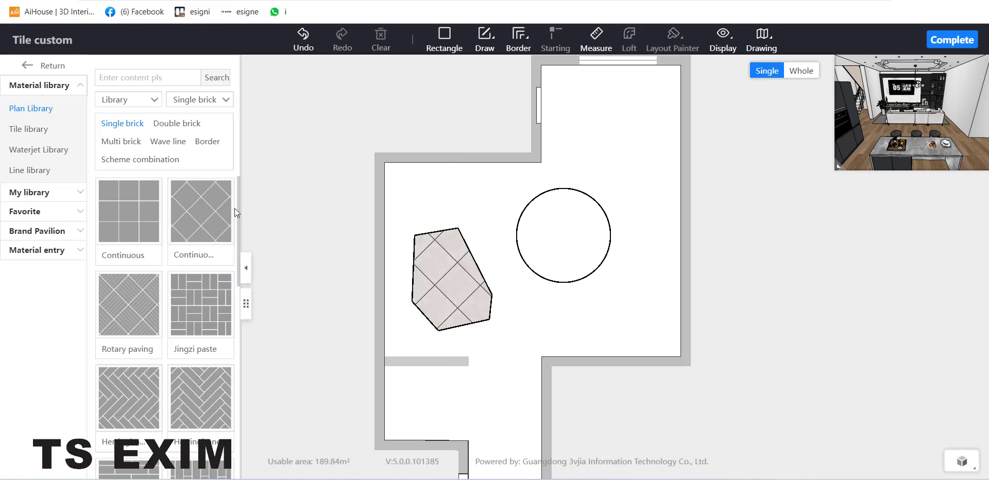
pyautogui.moveTo(240, 213); pyautogui.dragTo(242, 428)
pyautogui.moveTo(155, 232); pyautogui.dragTo(550, 247)
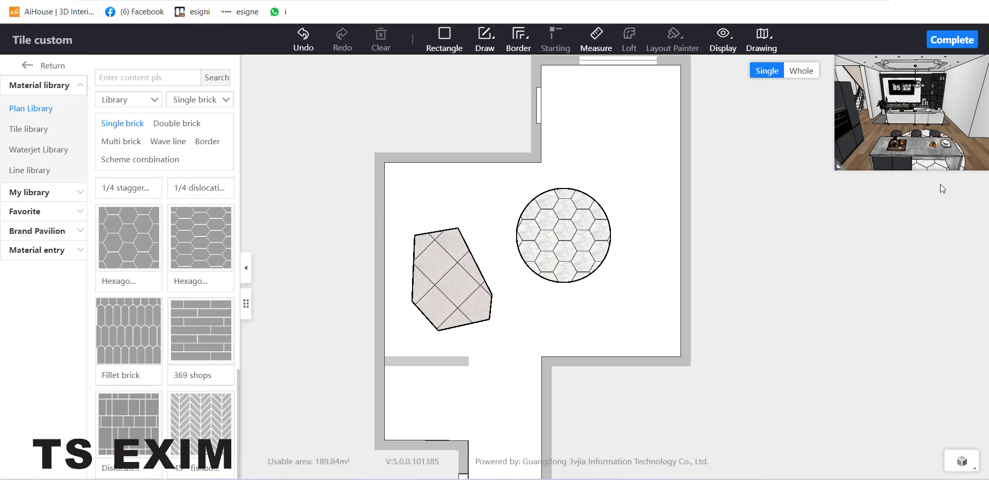
# Enlarge the 3D preview and view the hexagon-tiled circle around the kitchen island from closer and above.
pyautogui.moveTo(836, 168); pyautogui.dragTo(762, 315)
pyautogui.moveTo(834, 190); pyautogui.dragTo(903, 242)
pyautogui.scroll(5, 827, 250)
pyautogui.moveTo(827, 250); pyautogui.dragTo(768, 196)
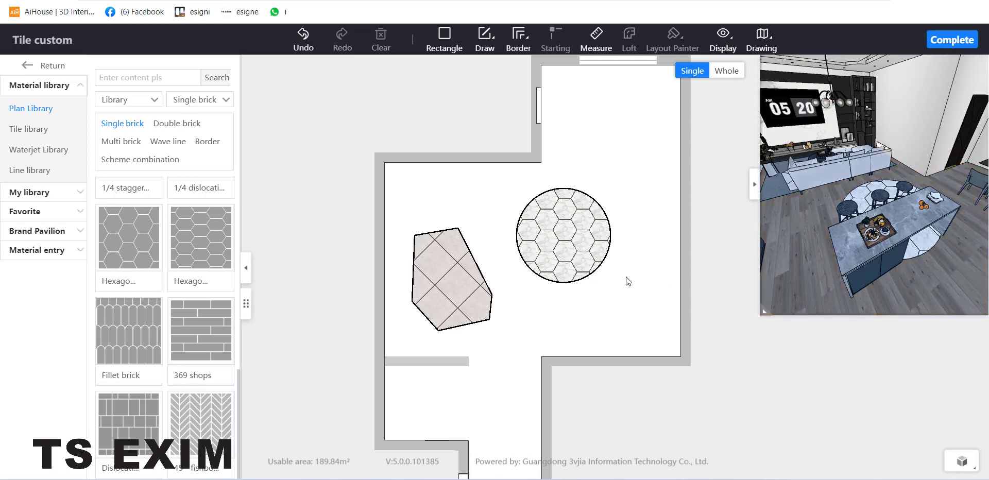
# Clear the hexagon paving from the circle and delete the circle.
pyautogui.rightClick(556, 224)
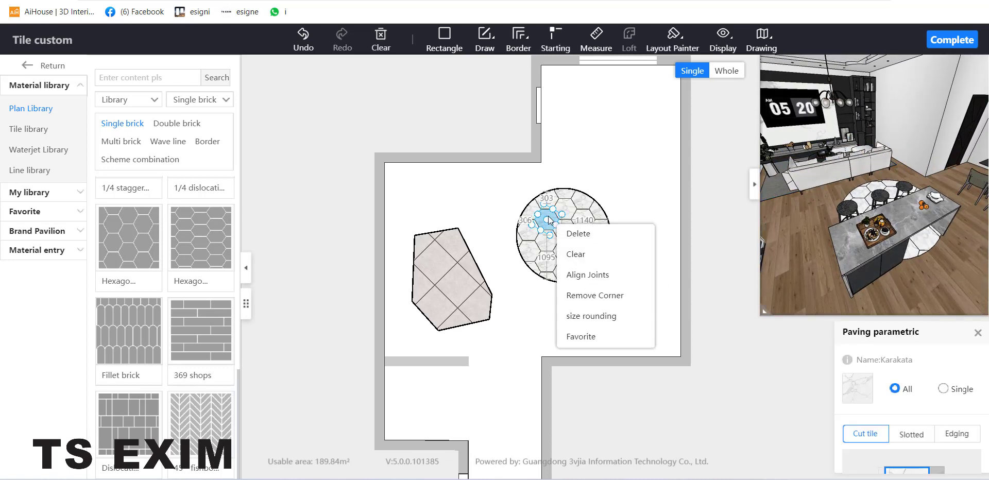
pyautogui.click(597, 256)
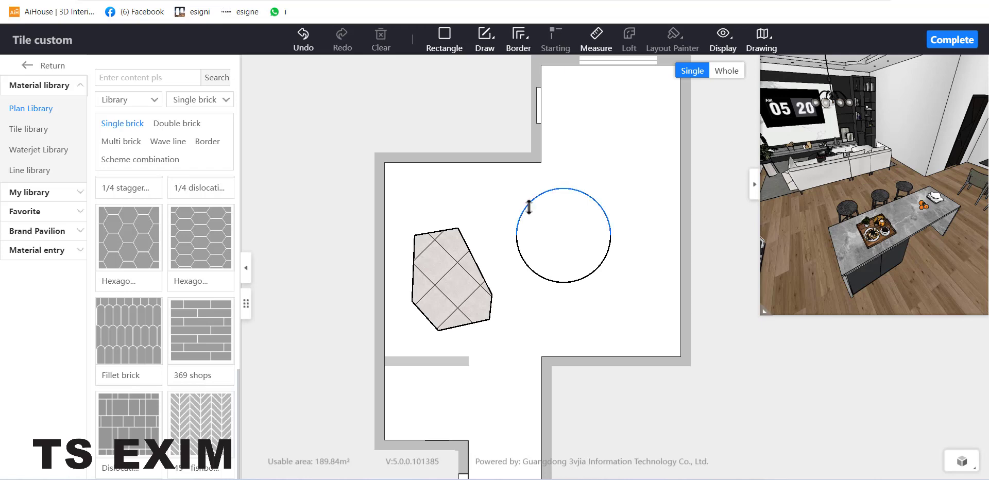
pyautogui.click(543, 218)
pyautogui.press('Delete')
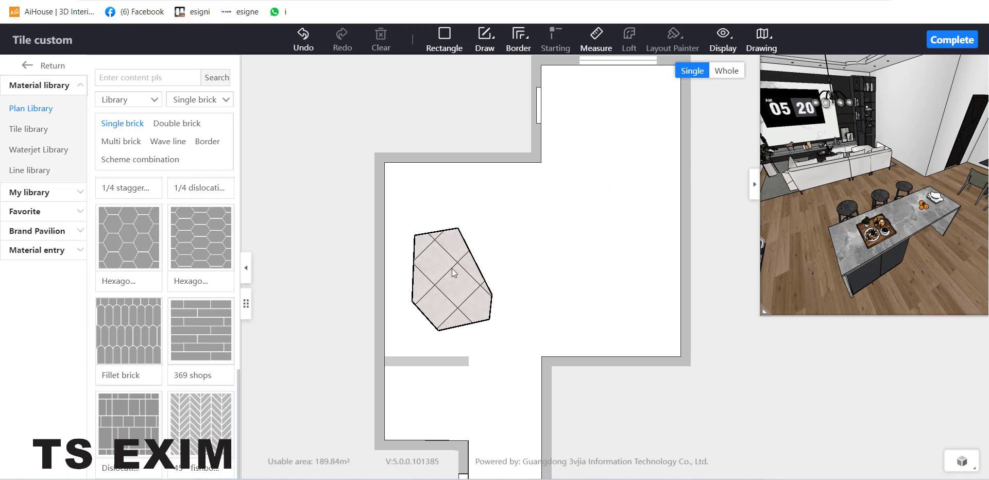
# Remove the tiles from the six-sided area, first a single tile and the rest with Clear, and delete its outline.
pyautogui.rightClick(444, 253)
pyautogui.click(476, 265)
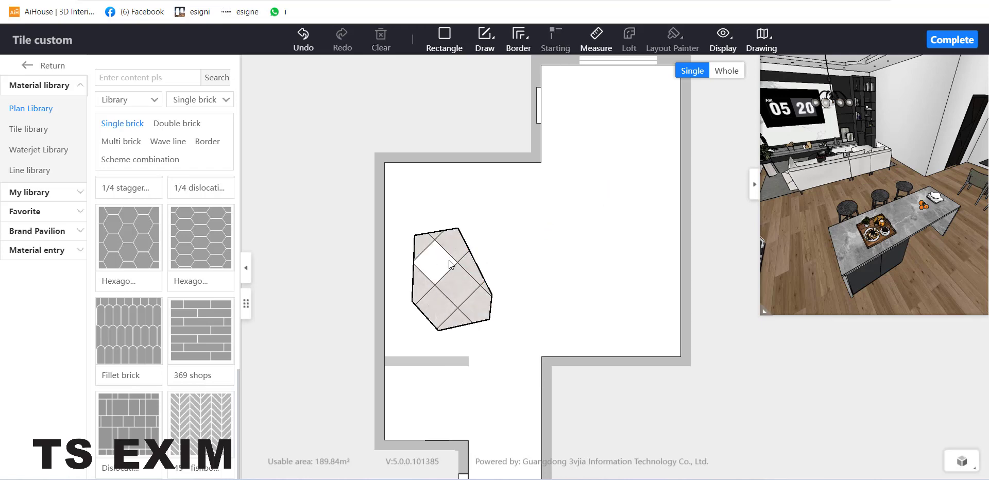
pyautogui.rightClick(457, 280)
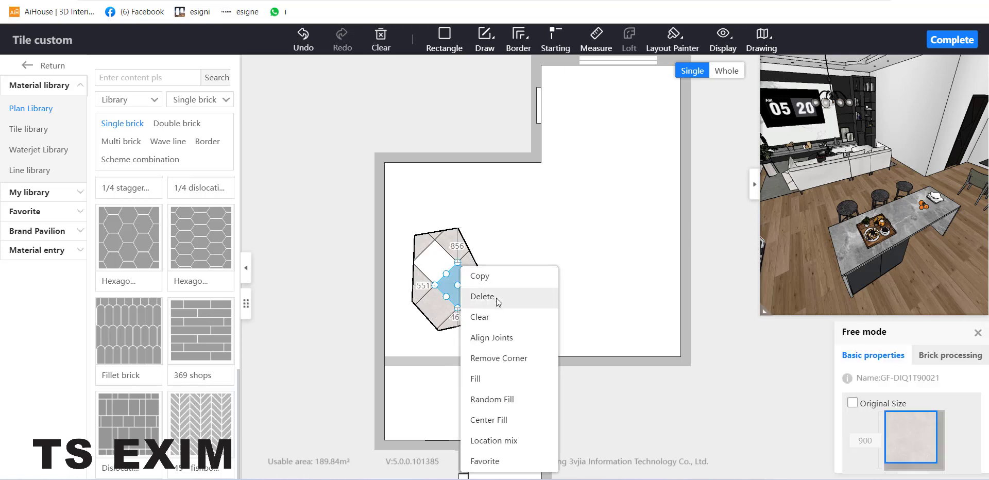
pyautogui.click(496, 316)
pyautogui.click(456, 247)
pyautogui.press('Delete')
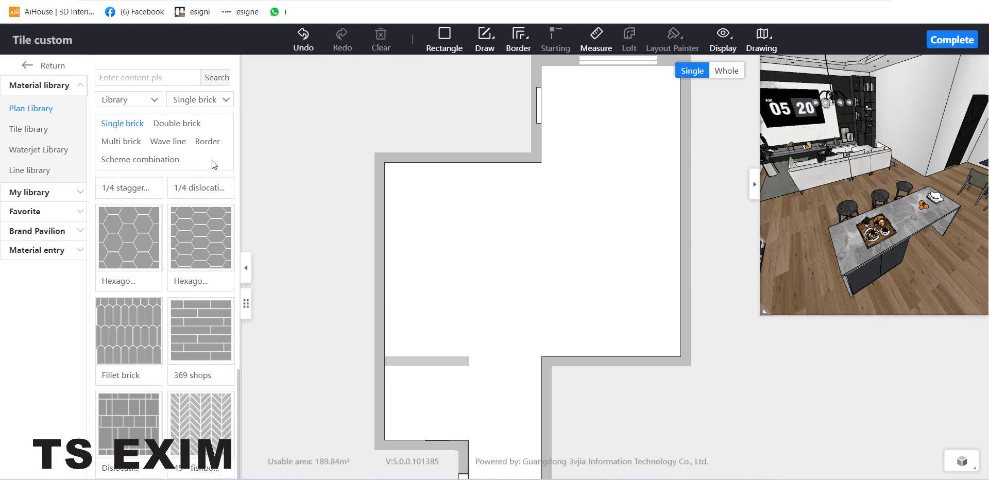
# Draw a straight line from the inner wall corner across to the opposite wall, separating the corridor floor from the main room.
pyautogui.moveTo(367, 134); pyautogui.dragTo(354, 70)
pyautogui.click(487, 47)
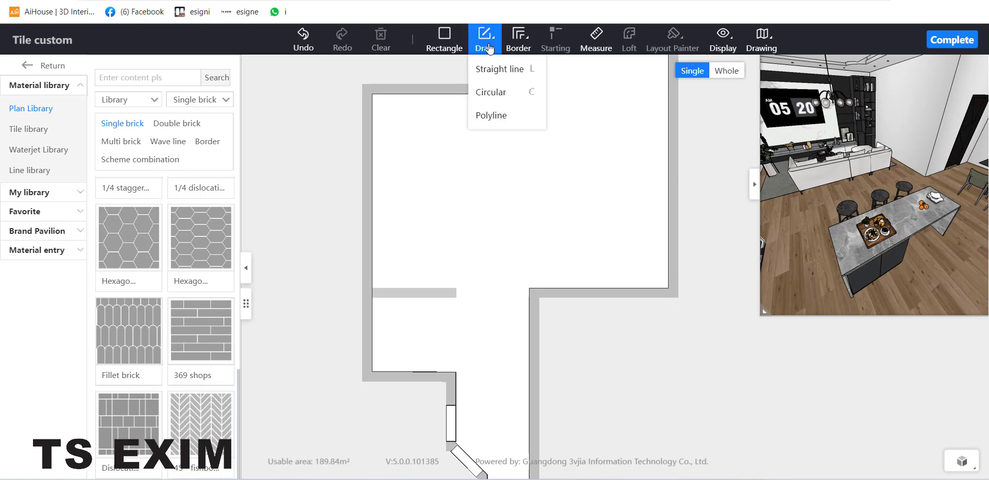
pyautogui.click(507, 71)
pyautogui.moveTo(474, 198); pyautogui.dragTo(480, 101, button='middle')
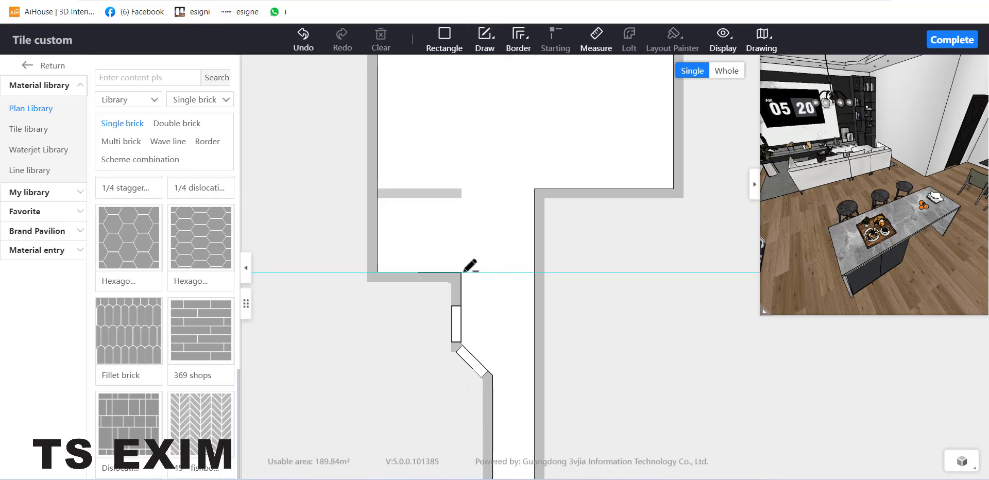
pyautogui.click(535, 189)
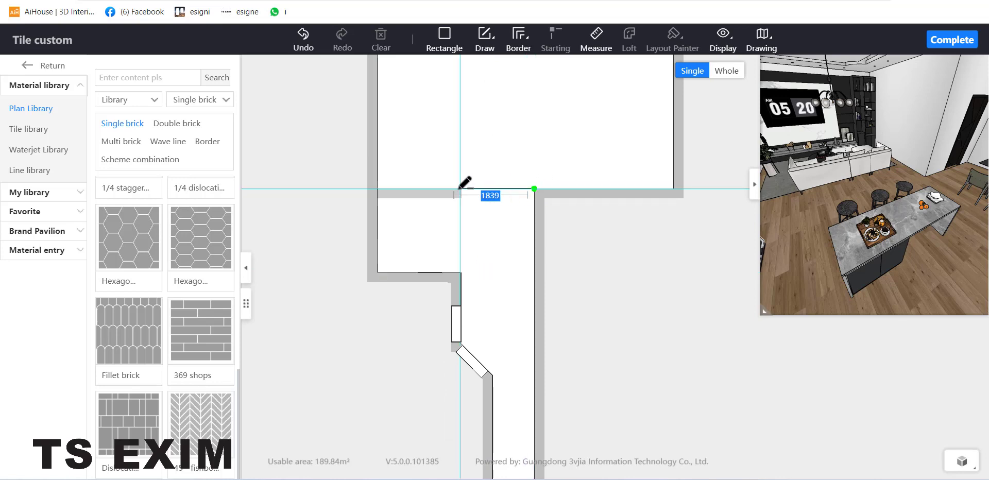
pyautogui.click(379, 188)
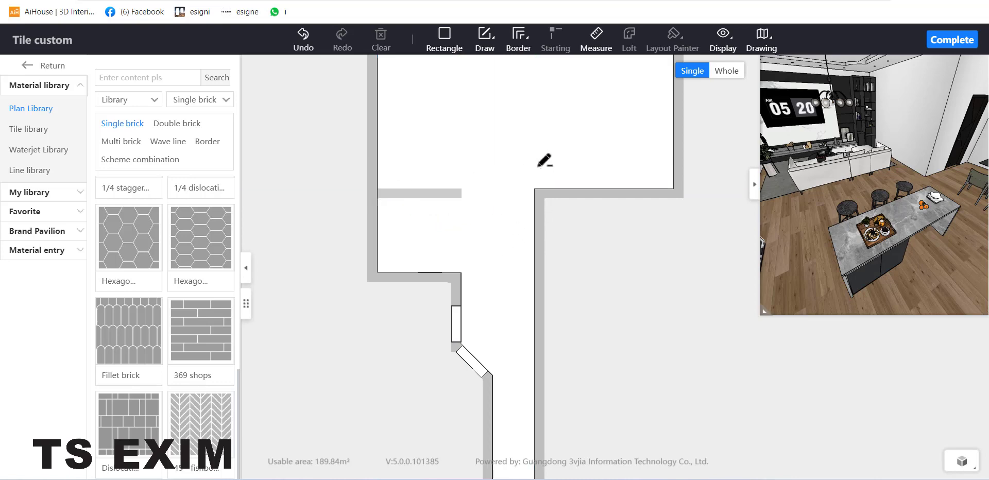
pyautogui.click(379, 189)
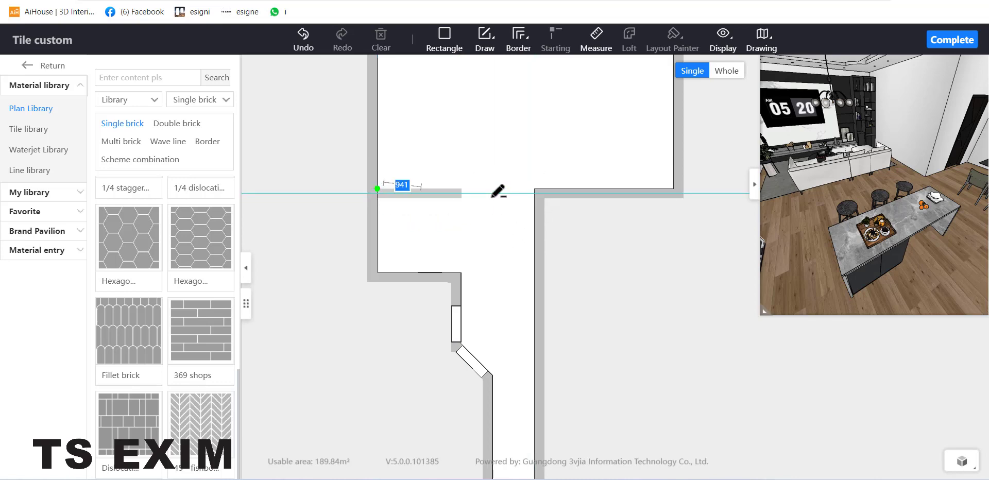
pyautogui.click(535, 188)
pyautogui.moveTo(536, 120); pyautogui.dragTo(562, 130)
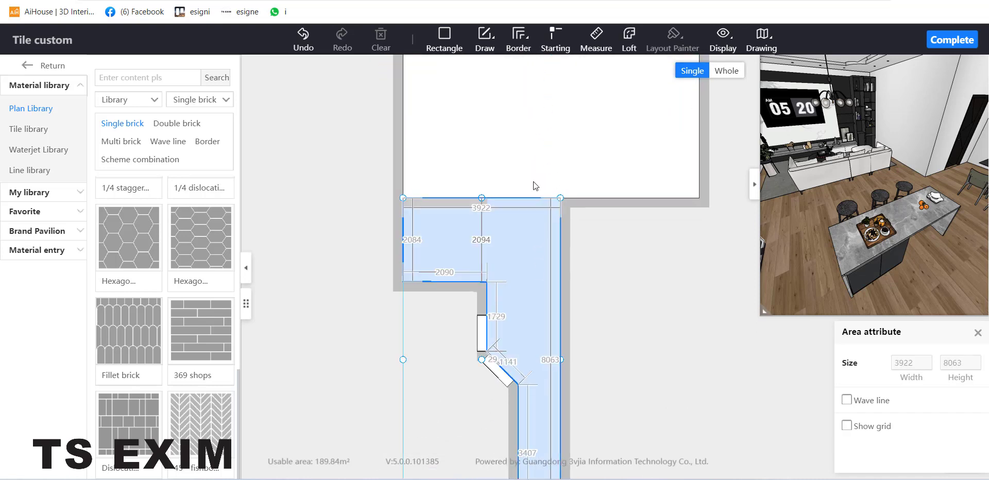
# Select the main room area and look at the Scheme combination paving patterns, previewing Scheme 01.
pyautogui.click(534, 171)
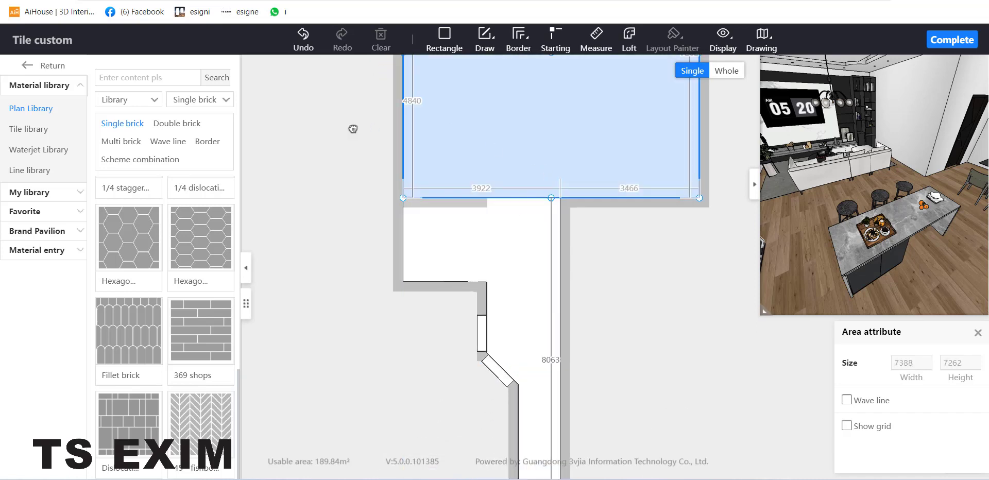
pyautogui.moveTo(352, 127); pyautogui.dragTo(351, 156)
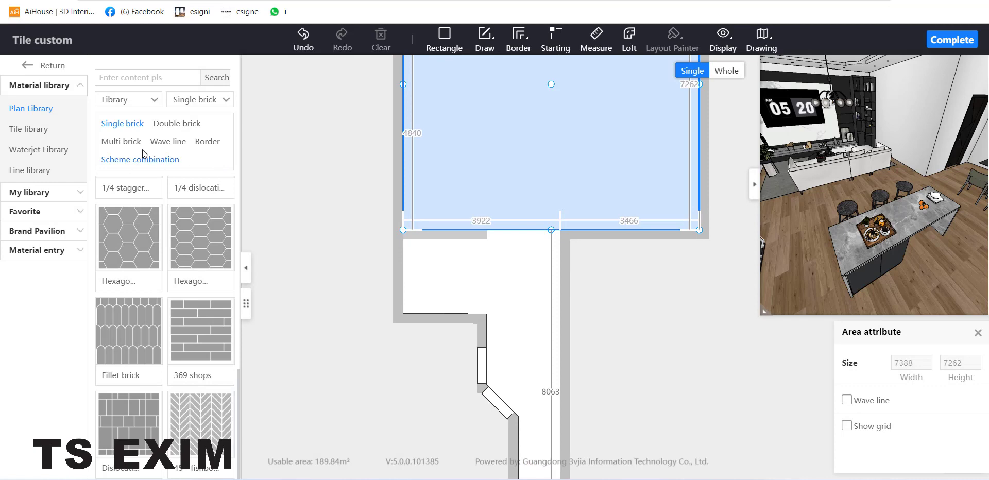
pyautogui.click(155, 160)
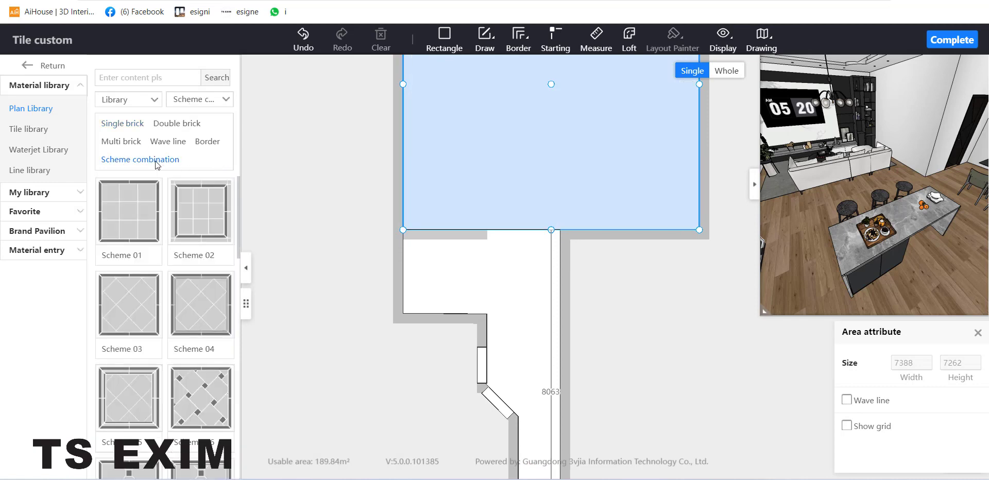
pyautogui.moveTo(157, 192)
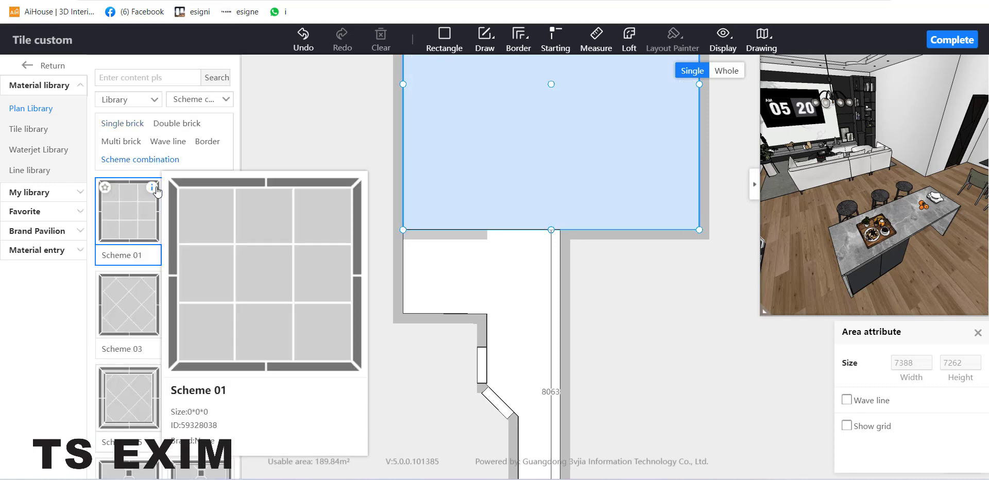
pyautogui.moveTo(223, 191)
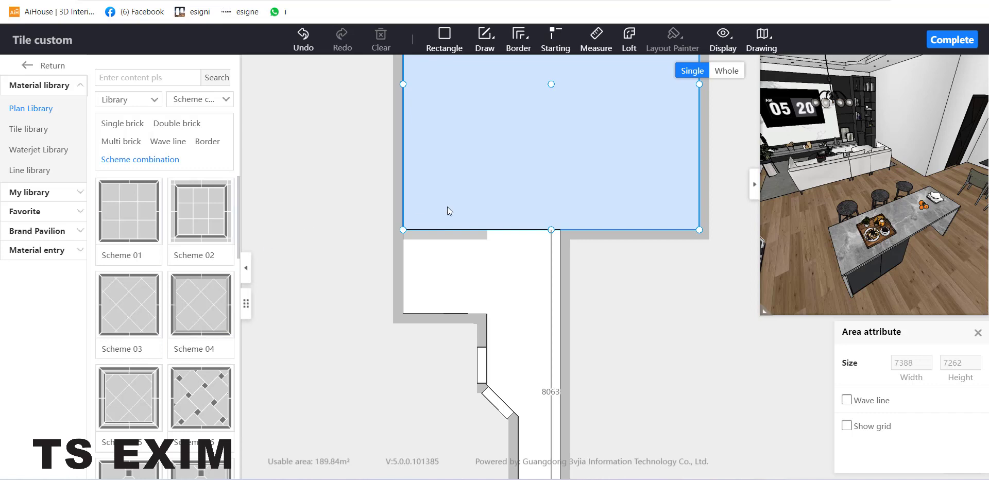
# Draw a two-layer rectangular border of about 3480 by 7262 over the taller part of the main room, between its diagonal corners.
pyautogui.click(519, 52)
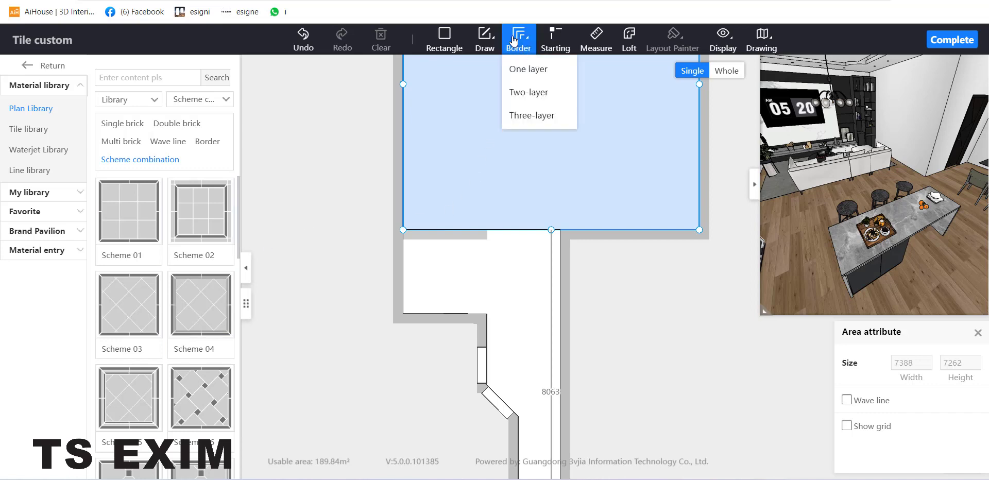
pyautogui.click(532, 115)
pyautogui.moveTo(371, 87); pyautogui.dragTo(333, 265)
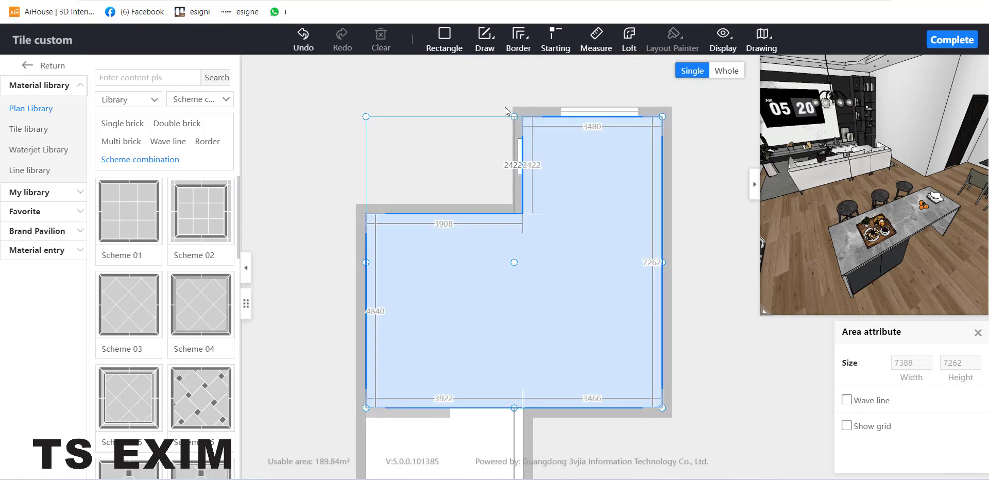
pyautogui.click(521, 48)
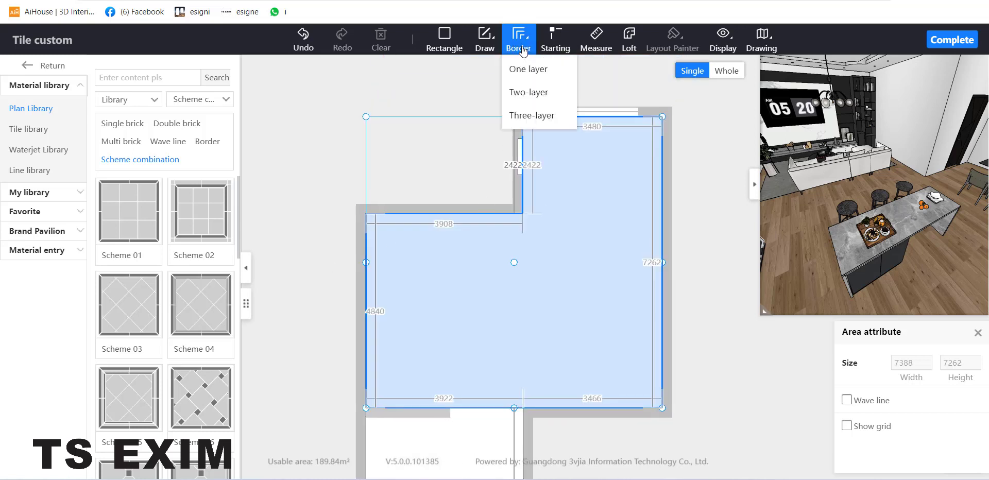
pyautogui.click(549, 94)
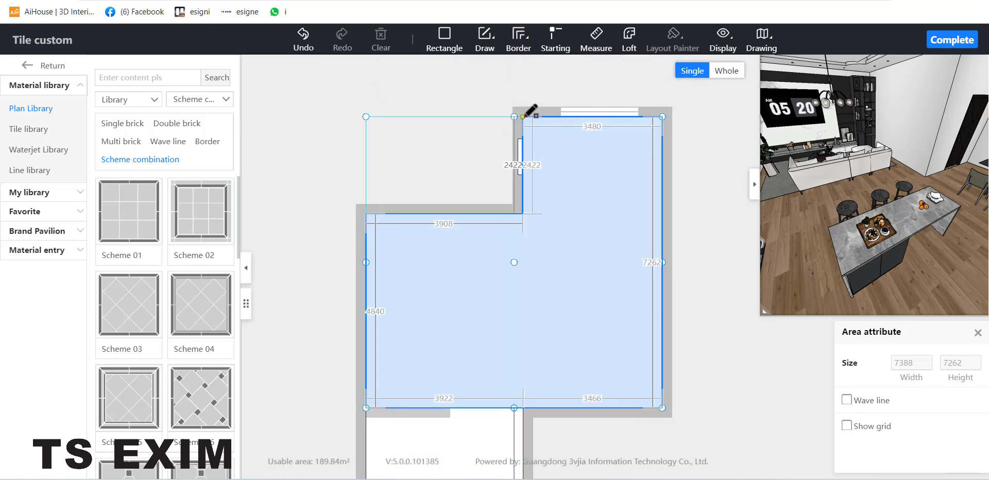
pyautogui.click(523, 117)
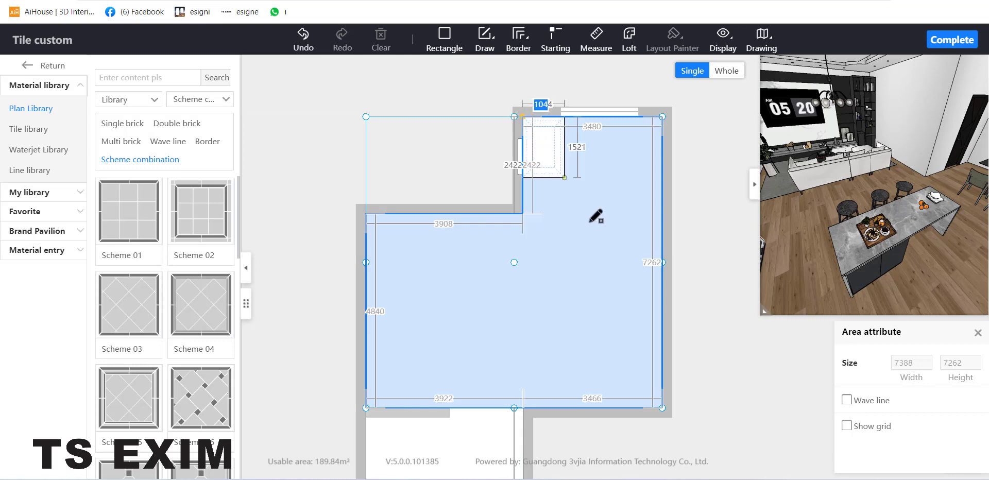
pyautogui.click(663, 408)
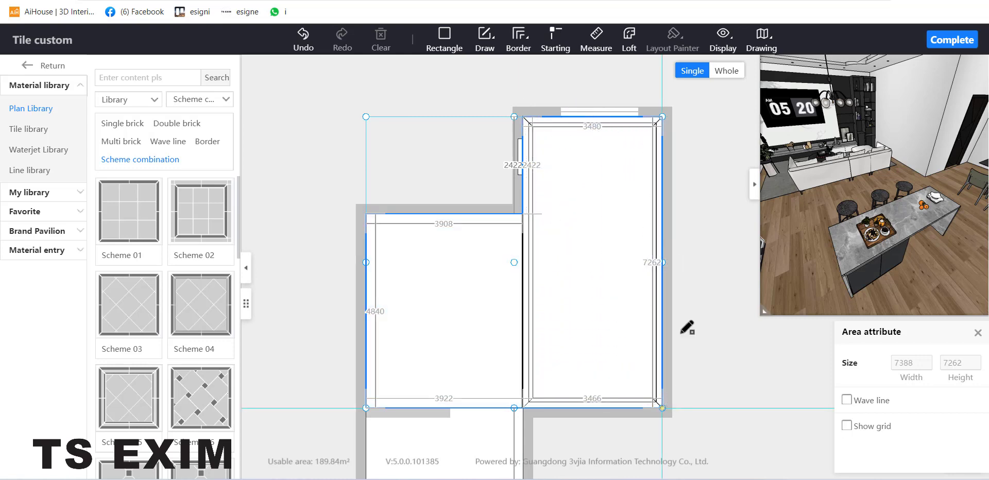
pyautogui.rightClick(700, 136)
pyautogui.click(686, 123)
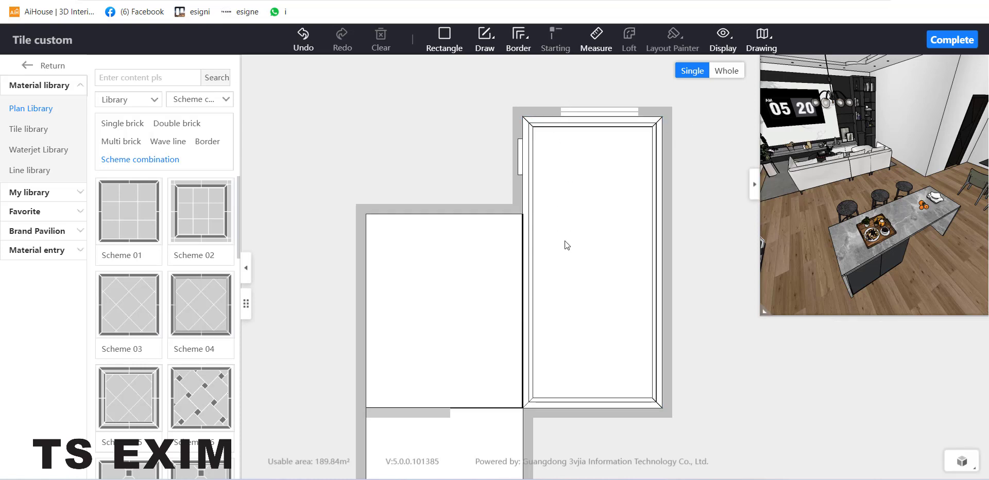
# Look through the 800*800 glazed tiles in the Tile library and switch the tile category to Marble.
pyautogui.scroll(3, 576, 201)
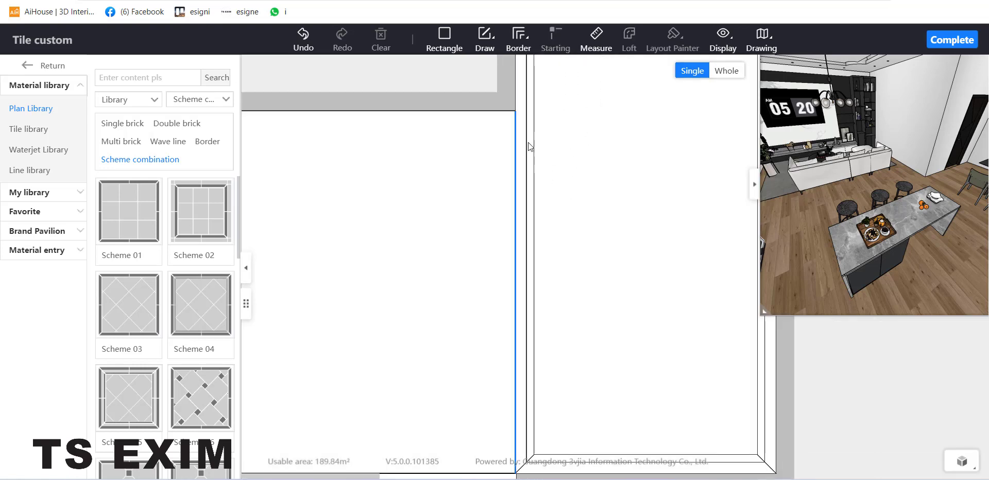
pyautogui.click(34, 130)
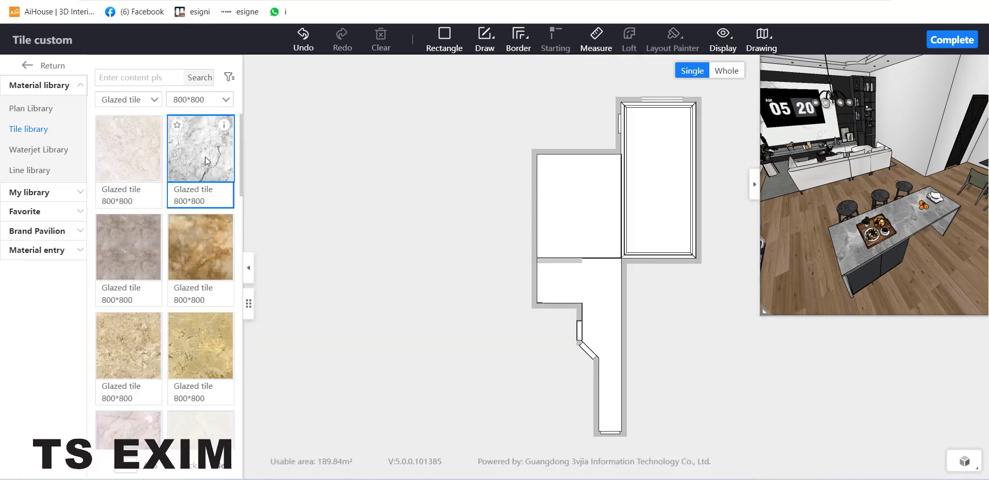
pyautogui.scroll(-5, 186, 222)
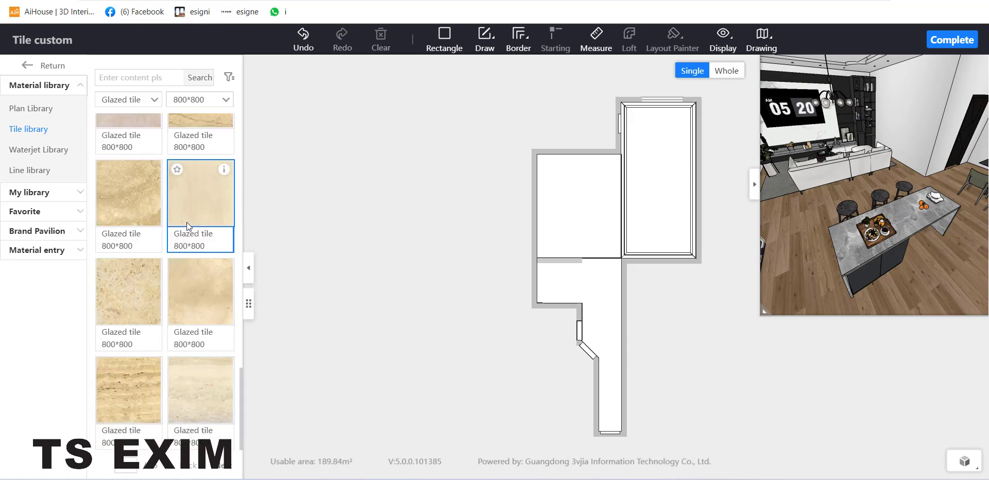
pyautogui.scroll(10, 177, 221)
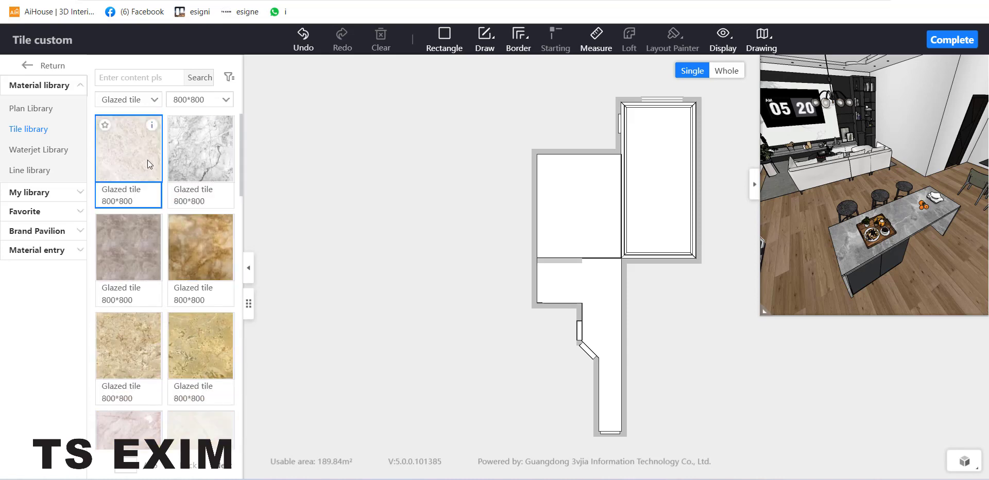
pyautogui.click(133, 103)
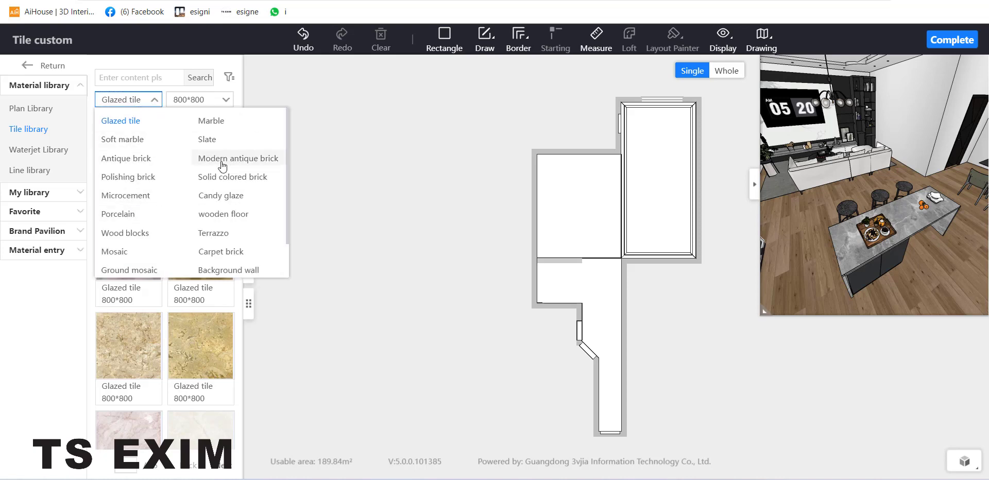
pyautogui.click(209, 121)
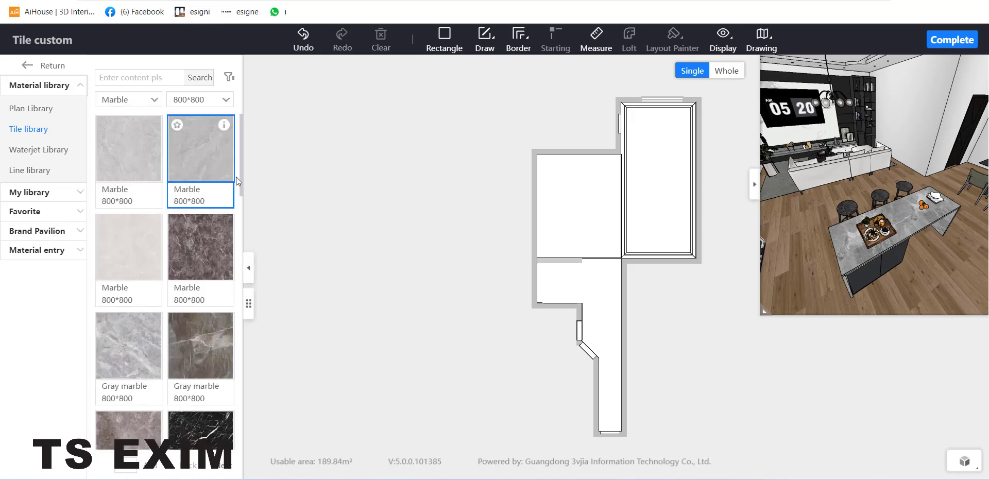
# Place an 800*800 Lapis Niger tile in the outer border layer and fill the whole layer with it.
pyautogui.scroll(-3, 243, 171)
pyautogui.moveTo(206, 309); pyautogui.dragTo(635, 201)
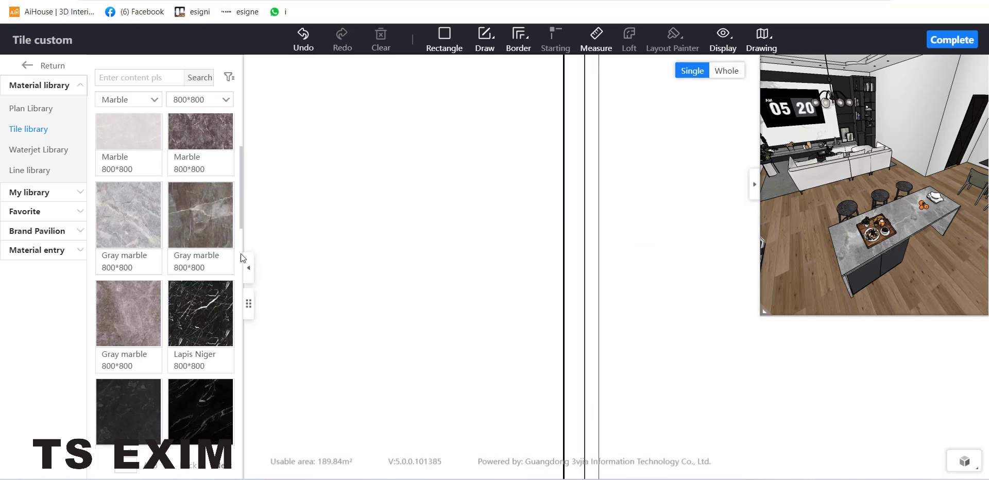
pyautogui.moveTo(198, 308); pyautogui.dragTo(571, 211)
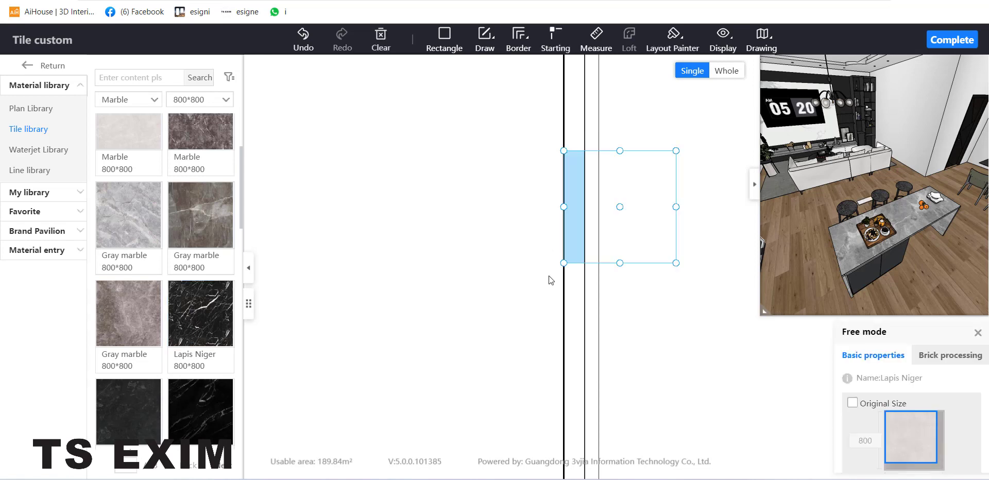
pyautogui.rightClick(581, 182)
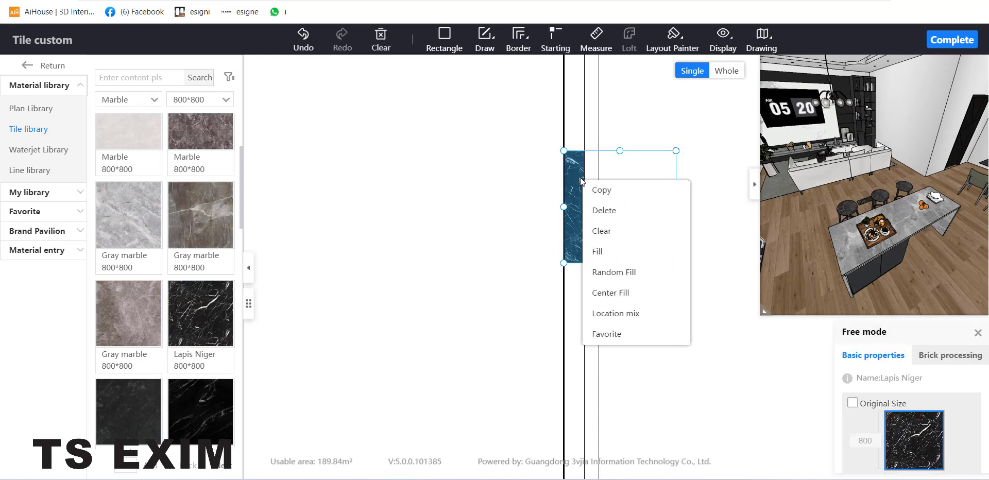
pyautogui.click(605, 252)
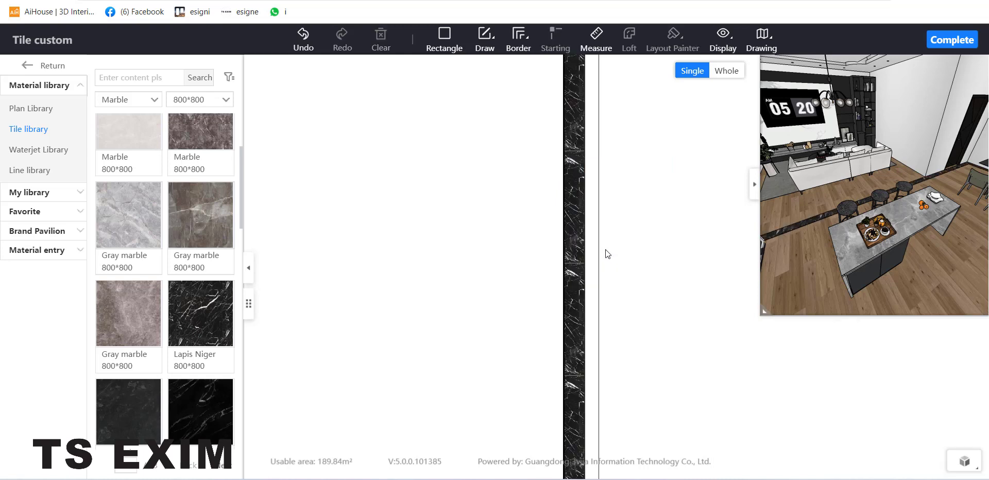
# Switch the tile category back to Glazed tile and fill the inner border layer with the beige speckled 800*800 tile.
pyautogui.click(592, 154)
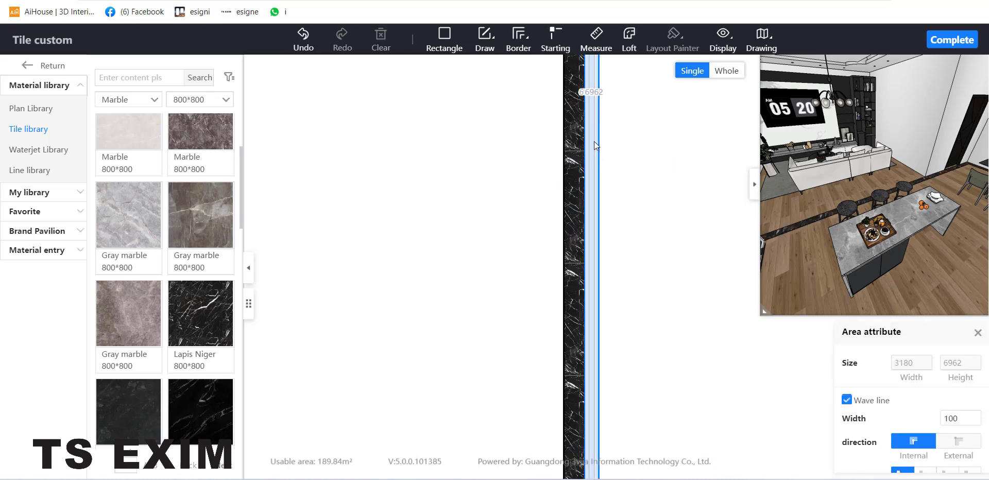
pyautogui.scroll(3, 160, 234)
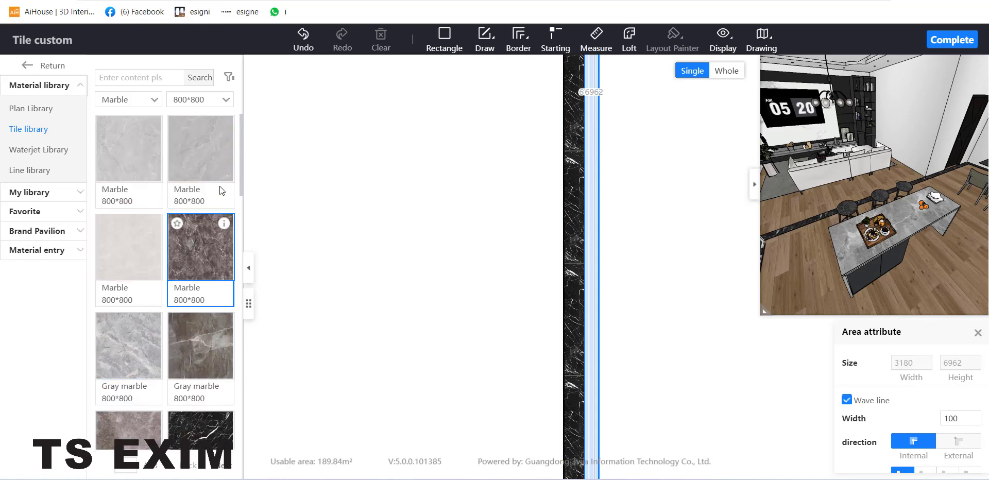
pyautogui.moveTo(240, 162); pyautogui.dragTo(252, 338)
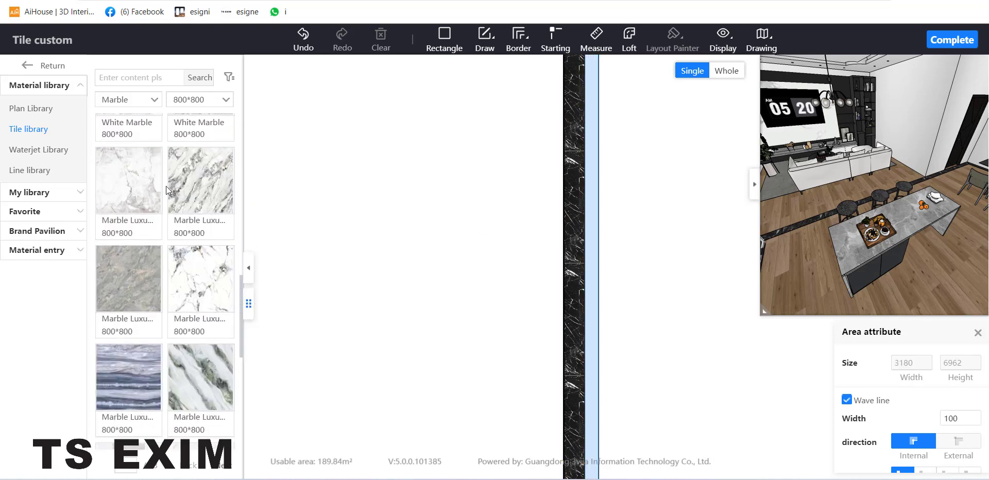
pyautogui.click(146, 101)
pyautogui.click(112, 122)
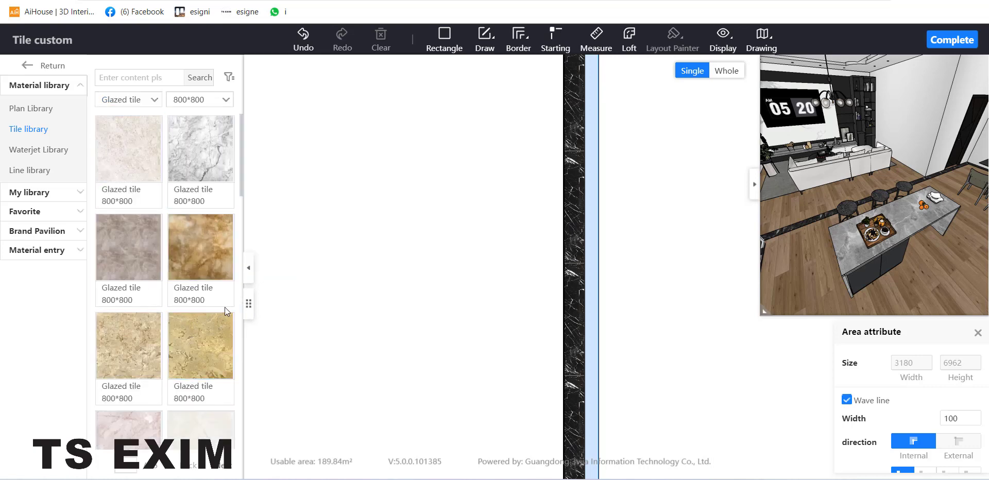
pyautogui.moveTo(169, 341); pyautogui.dragTo(589, 253)
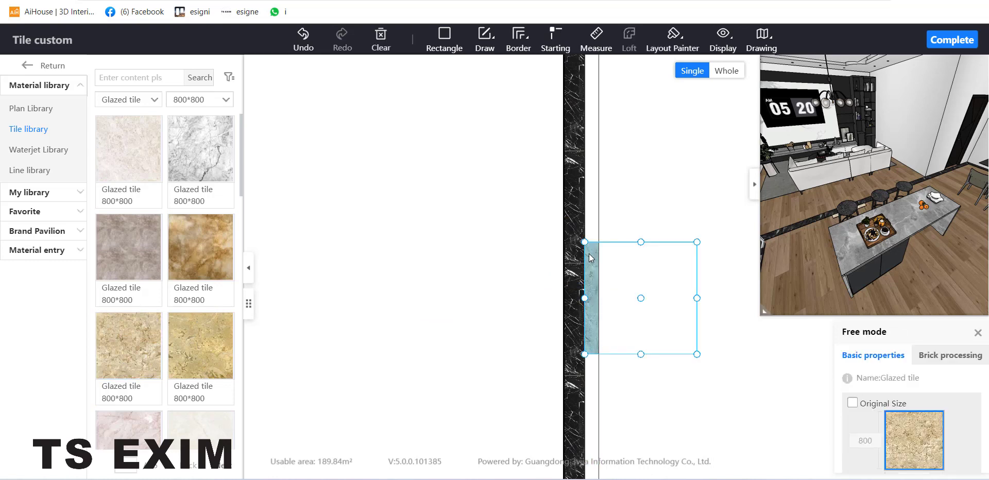
pyautogui.doubleClick(589, 254)
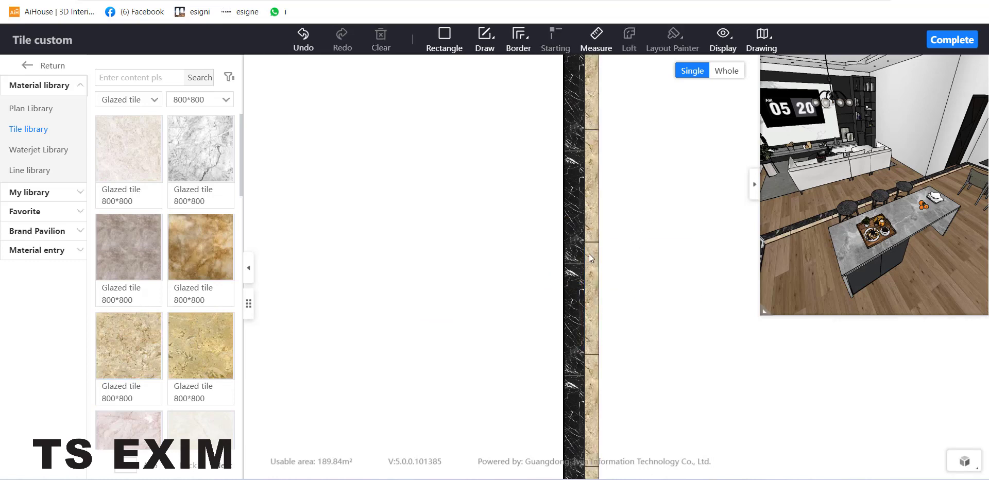
pyautogui.scroll(-10, 589, 248)
pyautogui.scroll(8, 595, 251)
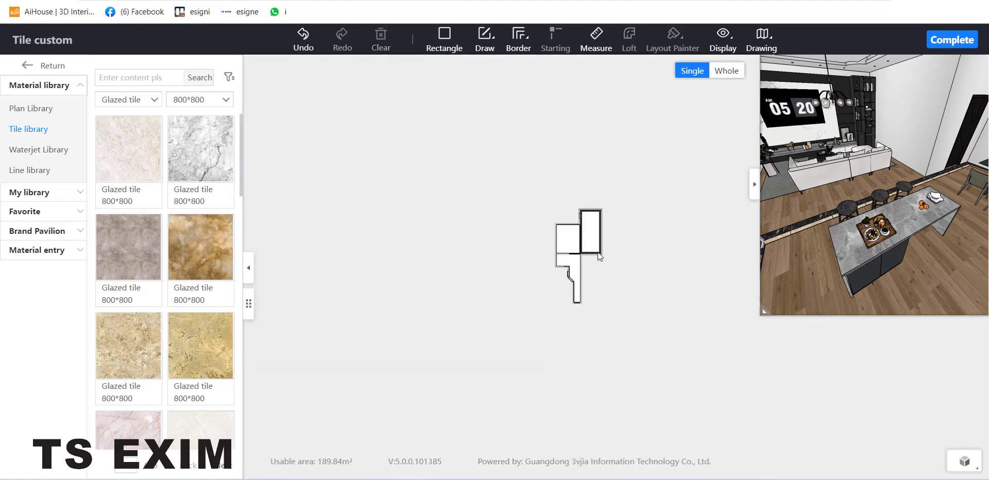
# Fill the area inside the two-layer border with the Continuous oblique paving plan from the single brick plans.
pyautogui.moveTo(558, 163); pyautogui.dragTo(572, 314)
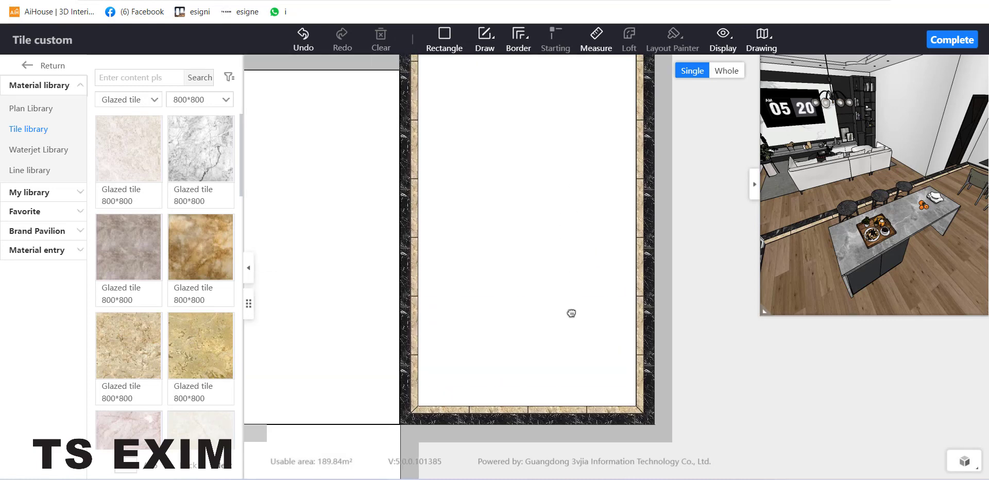
pyautogui.click(17, 109)
pyautogui.moveTo(643, 163); pyautogui.dragTo(517, 171)
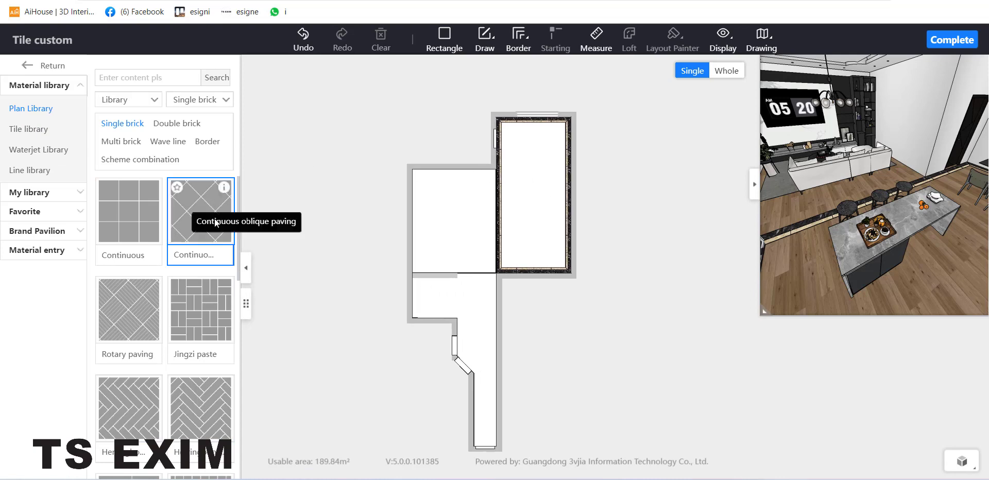
pyautogui.moveTo(201, 215); pyautogui.dragTo(531, 209)
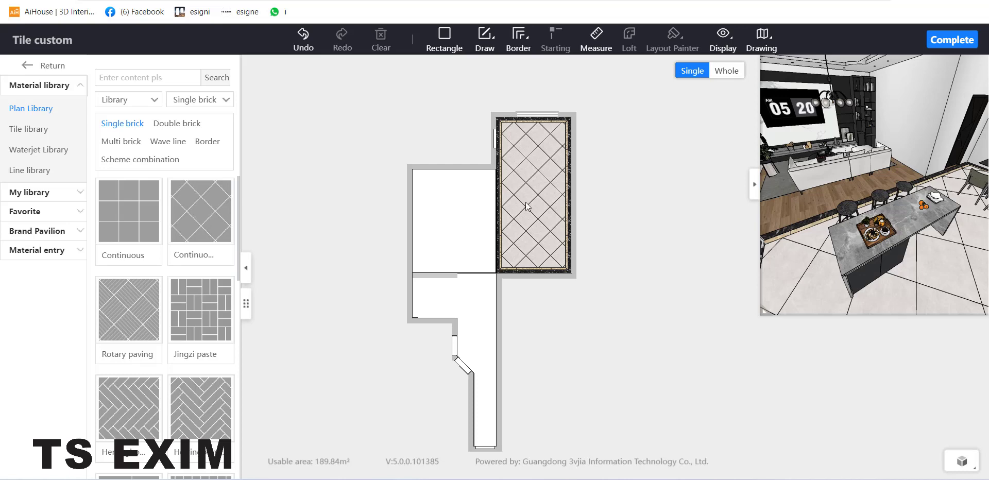
# Apply the cream 800*800 Glazed tile to the oblique paving inside the border and inspect the floor in the 3D view.
pyautogui.click(31, 131)
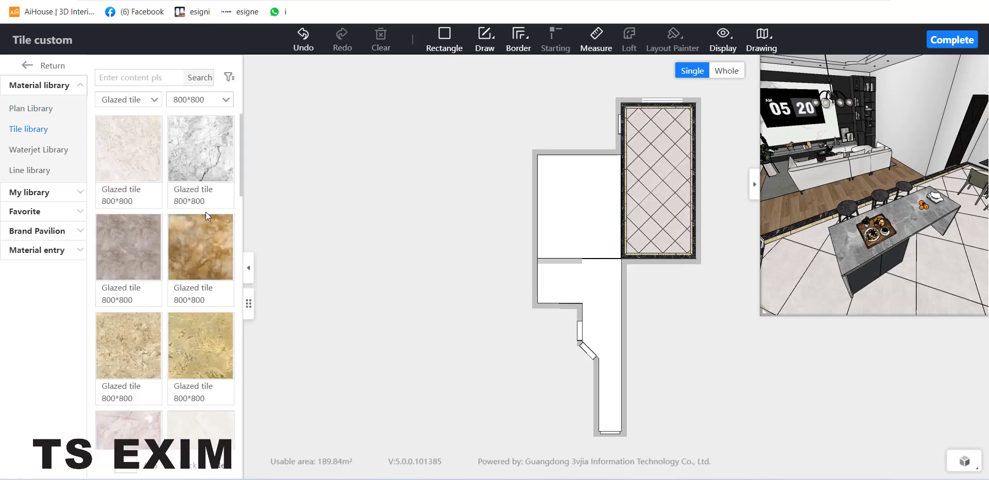
pyautogui.click(139, 153)
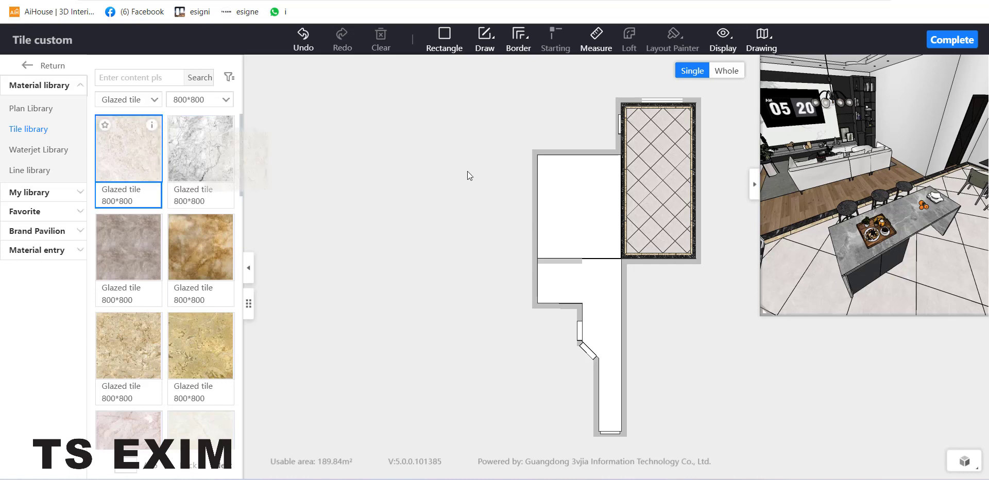
pyautogui.click(647, 186)
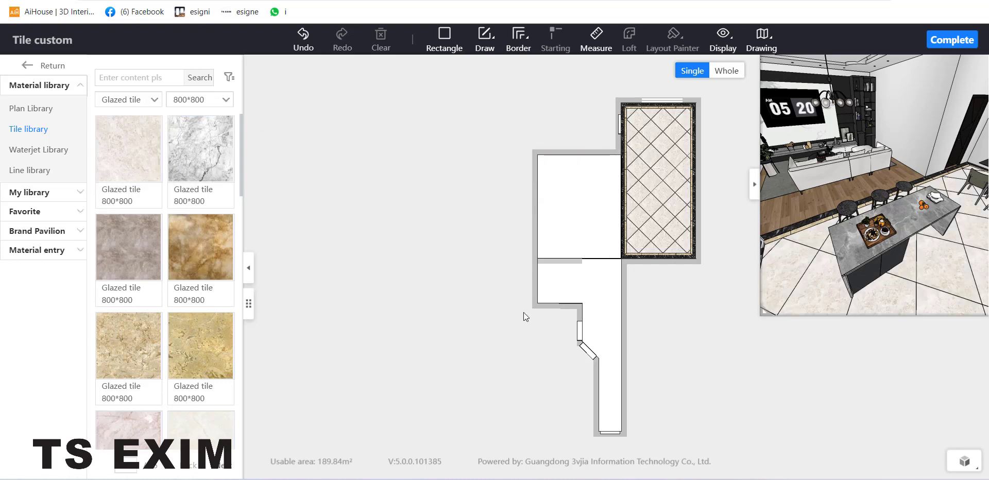
pyautogui.moveTo(792, 246); pyautogui.dragTo(648, 211)
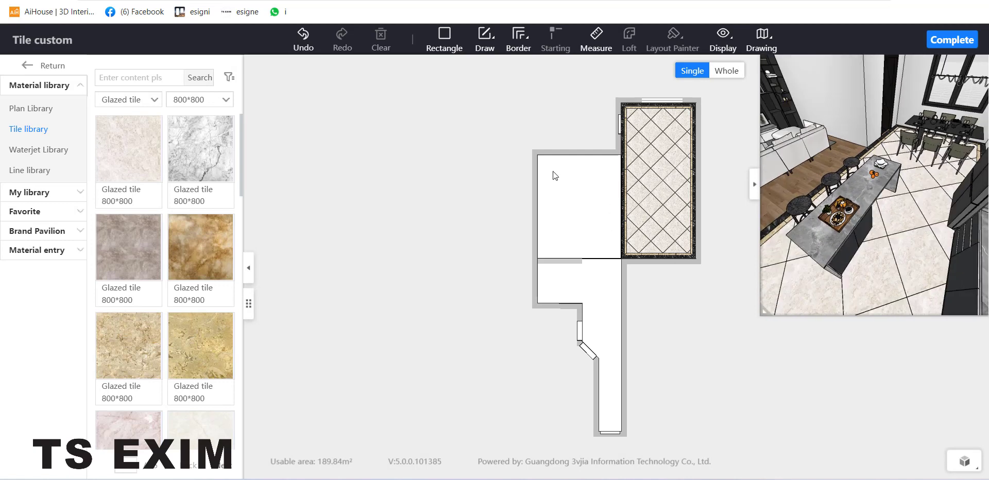
# Extend the bordered tiled area over the adjoining blank area by moving their shared boundary to the far wall.
pyautogui.scroll(3, 605, 219)
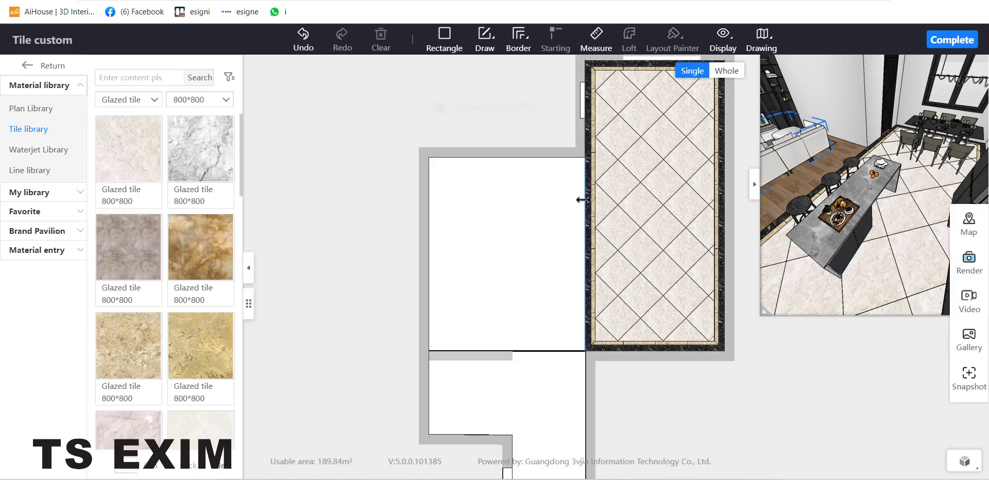
pyautogui.moveTo(581, 206); pyautogui.dragTo(407, 231)
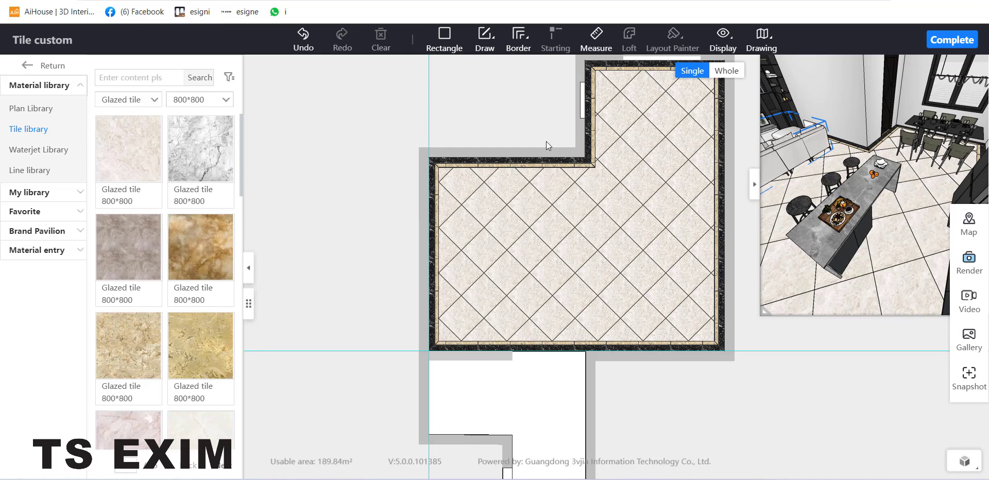
pyautogui.moveTo(548, 125); pyautogui.dragTo(552, 102)
# Switch the tile category to Candy glaze and place one 800*1600 KU16832 tile in the blank hallway area.
pyautogui.moveTo(627, 357); pyautogui.dragTo(674, 170)
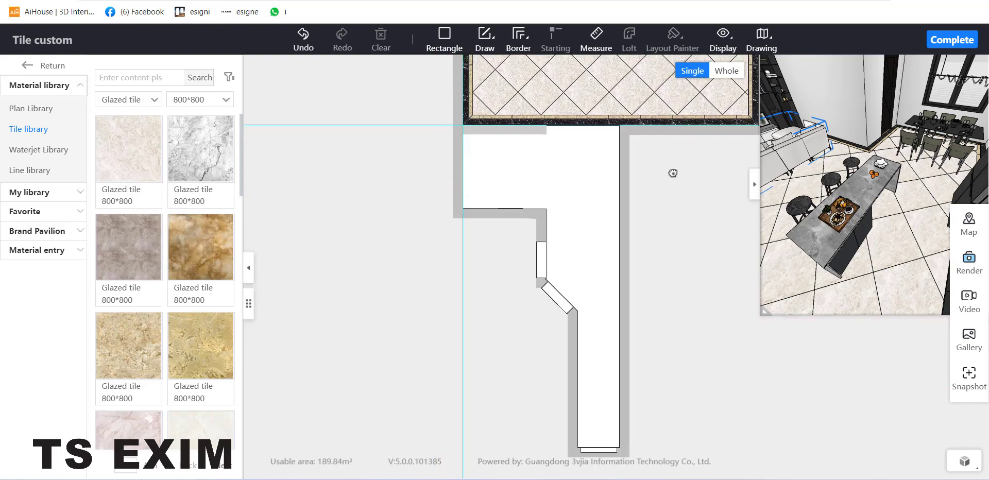
pyautogui.click(590, 178)
pyautogui.click(384, 158)
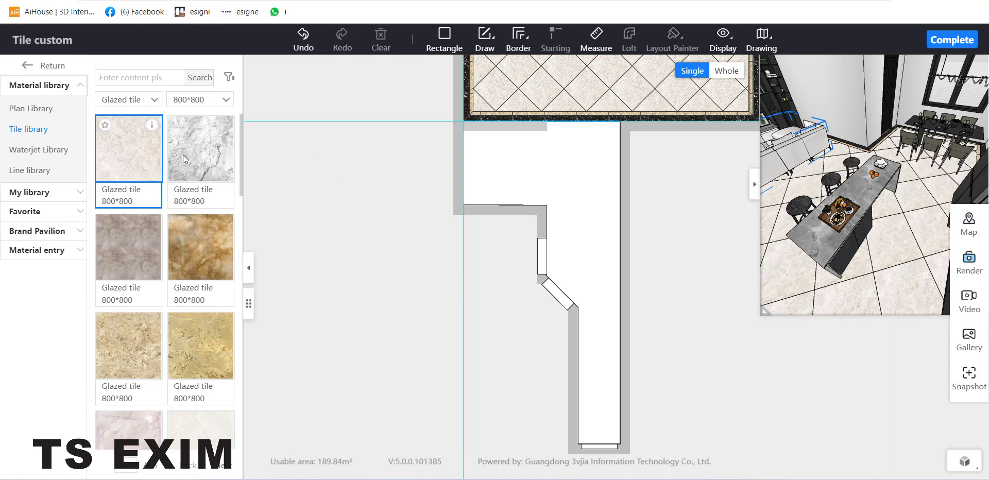
pyautogui.click(142, 101)
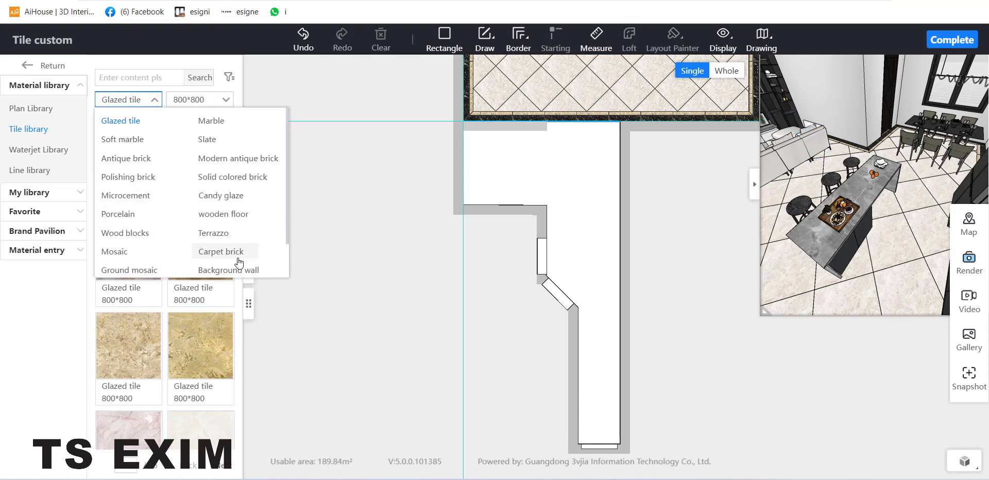
pyautogui.click(220, 195)
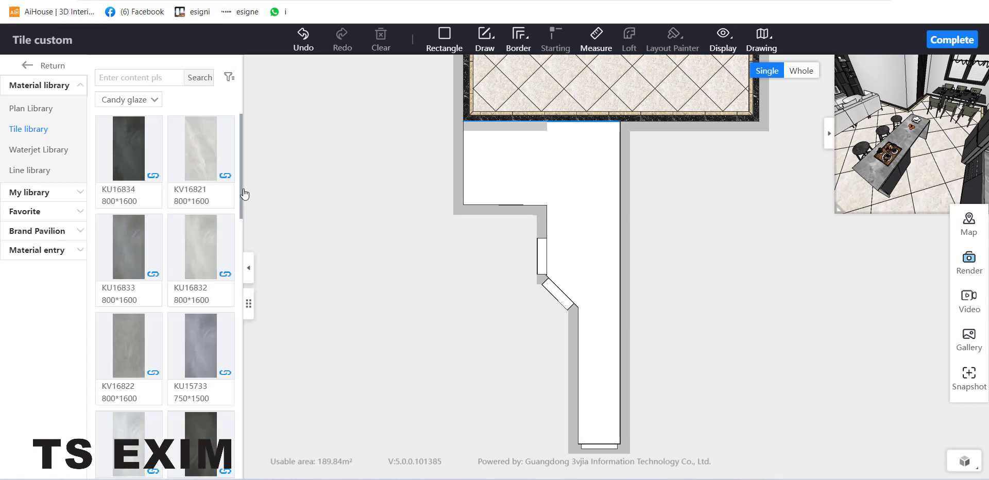
pyautogui.scroll(-1, 243, 199)
pyautogui.moveTo(199, 202); pyautogui.dragTo(578, 181)
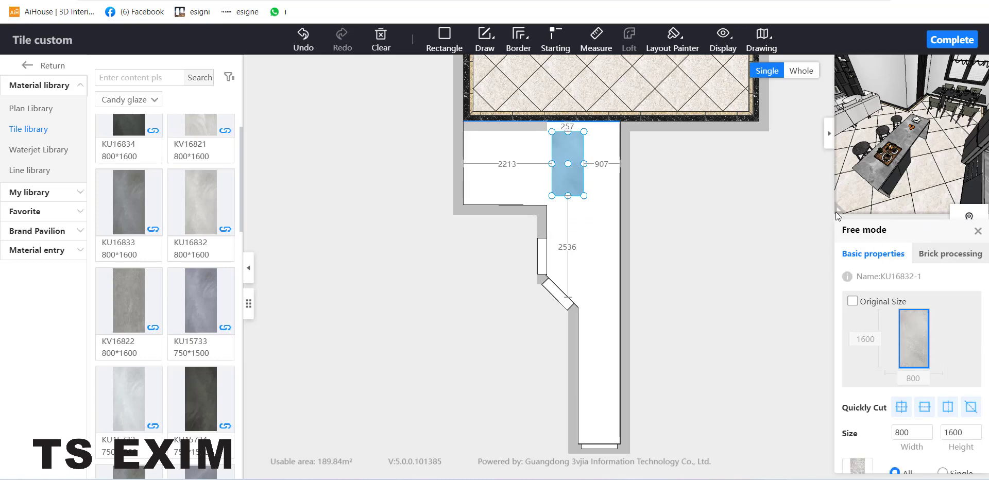
# Try the Quickly Cut options on the placed tile, including the halving and diagonal cuts, and finish with the quarter cut.
pyautogui.moveTo(844, 202); pyautogui.dragTo(850, 186)
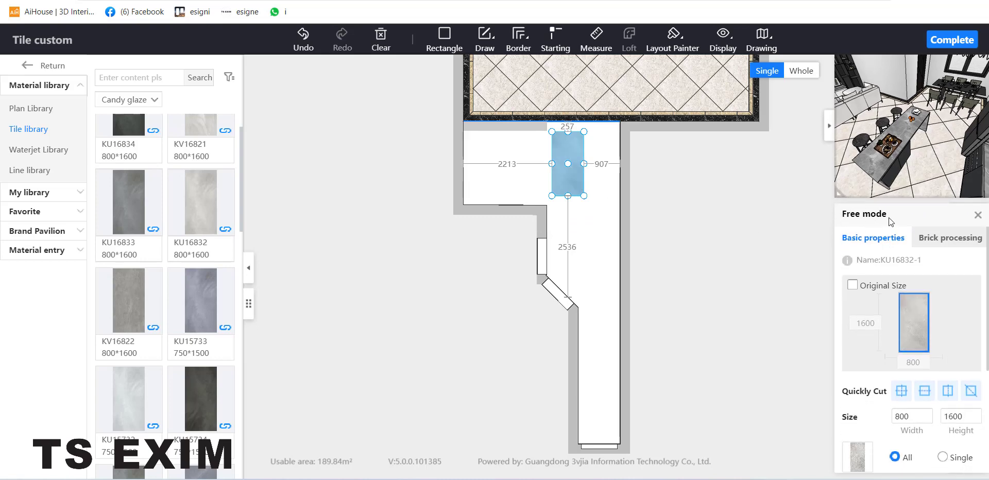
pyautogui.moveTo(888, 216); pyautogui.dragTo(801, 187)
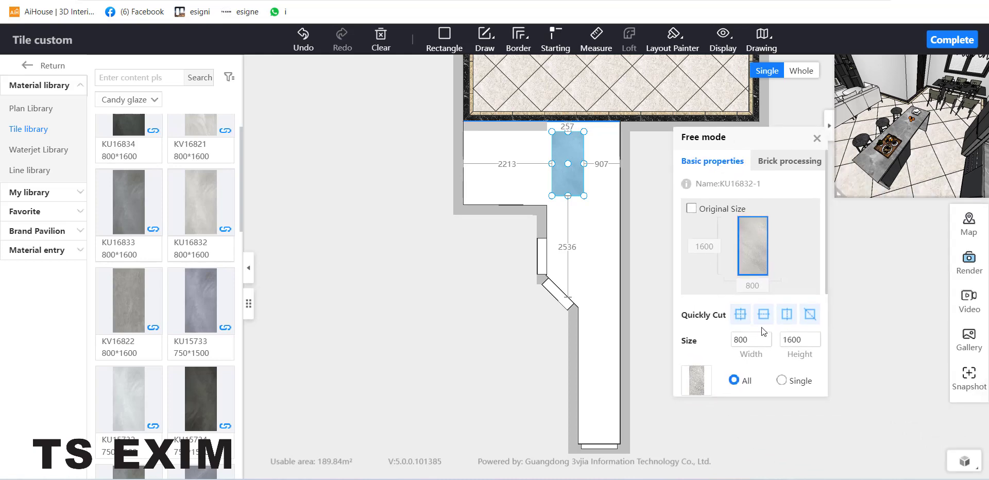
pyautogui.click(741, 315)
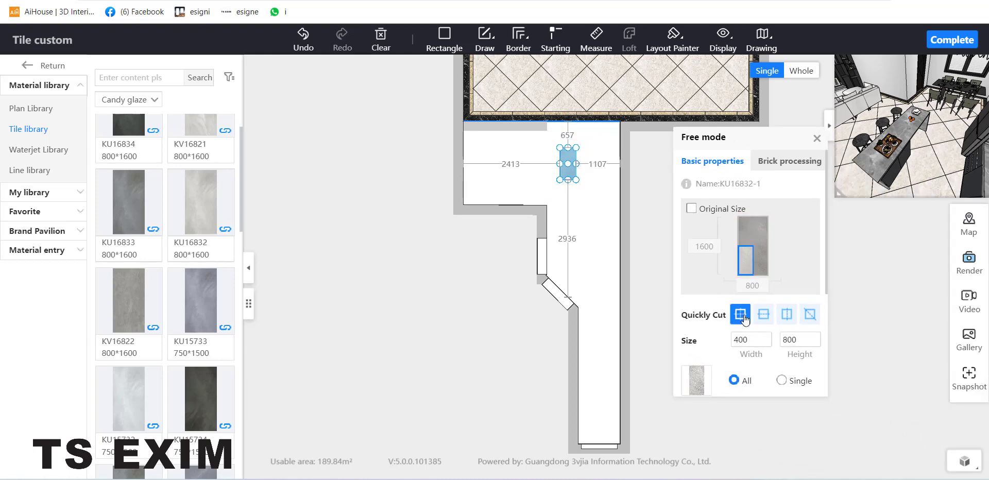
pyautogui.click(763, 314)
pyautogui.click(787, 314)
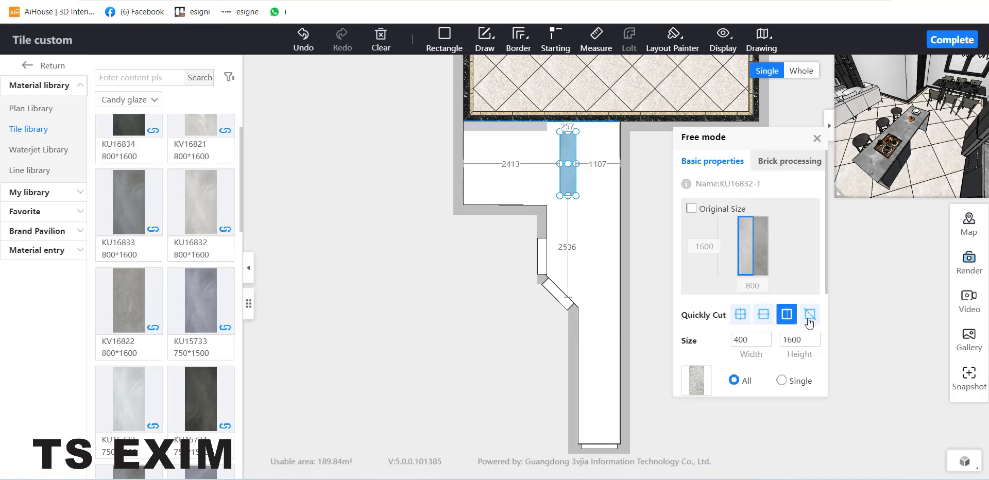
pyautogui.click(808, 316)
pyautogui.click(785, 319)
pyautogui.click(742, 316)
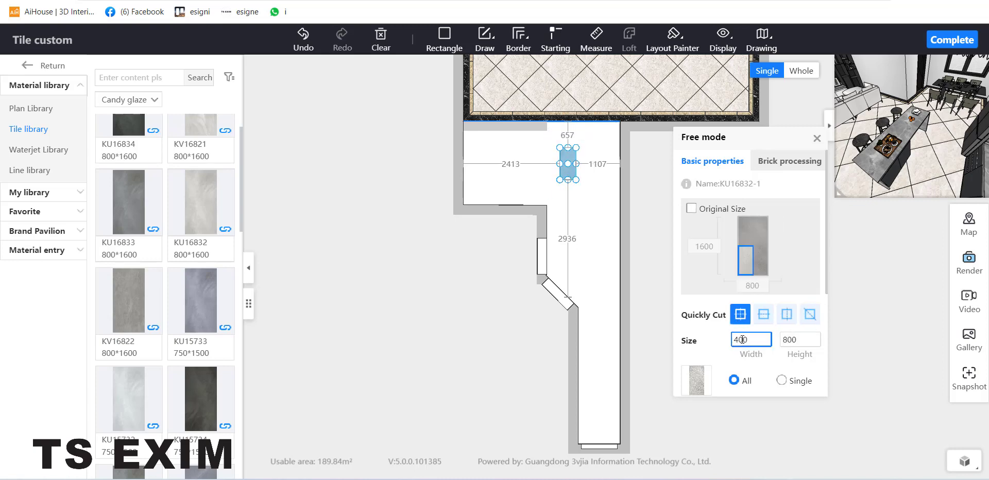
# Set the placed tile's width to 600 and its height to 1200.
pyautogui.hotkey('shift', 'Right')
pyautogui.press('Return')
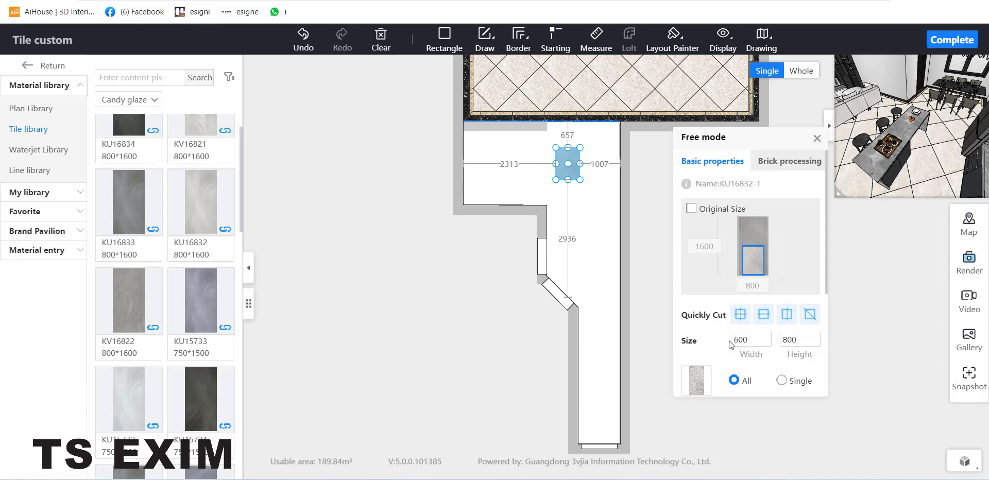
pyautogui.click(791, 341)
pyautogui.write('12')
pyautogui.press('Return')
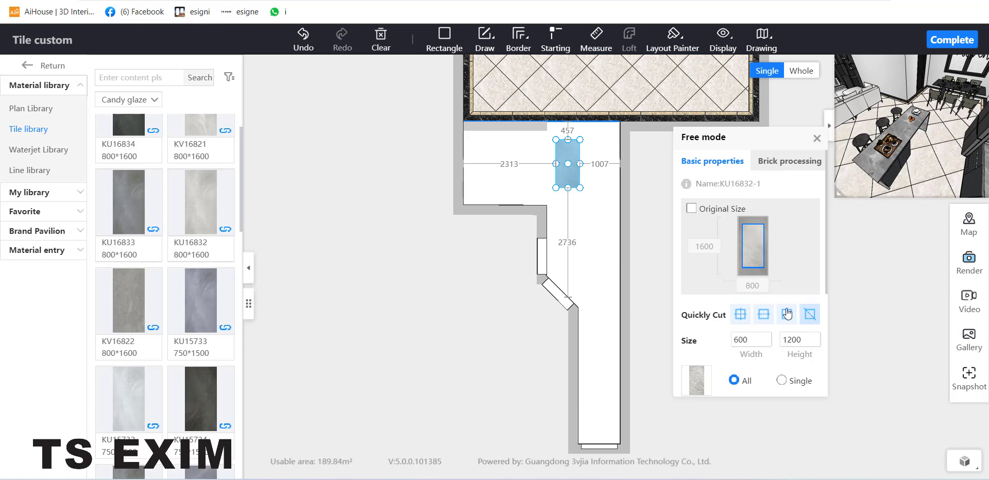
# Try the first paving way with the 600*1200 tile over about three rows in the hallway and undo it.
pyautogui.scroll(-4, 774, 299)
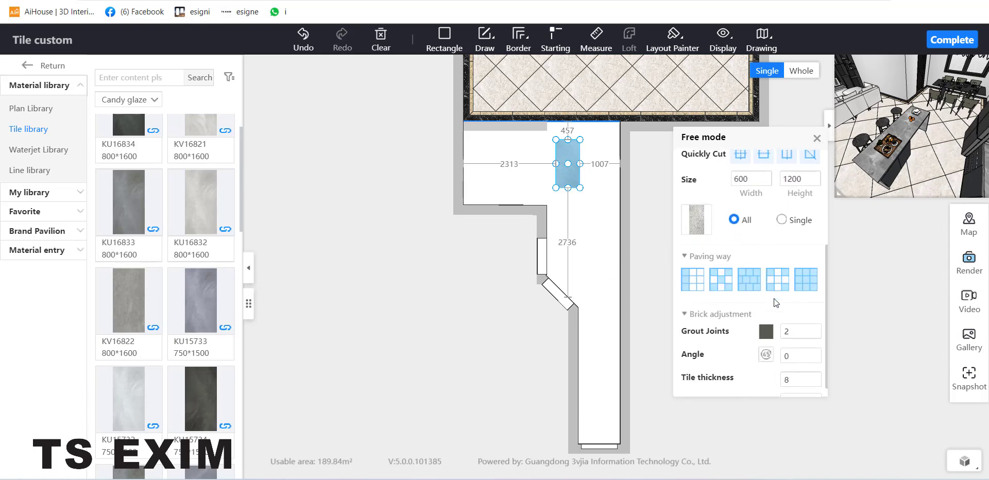
pyautogui.click(699, 268)
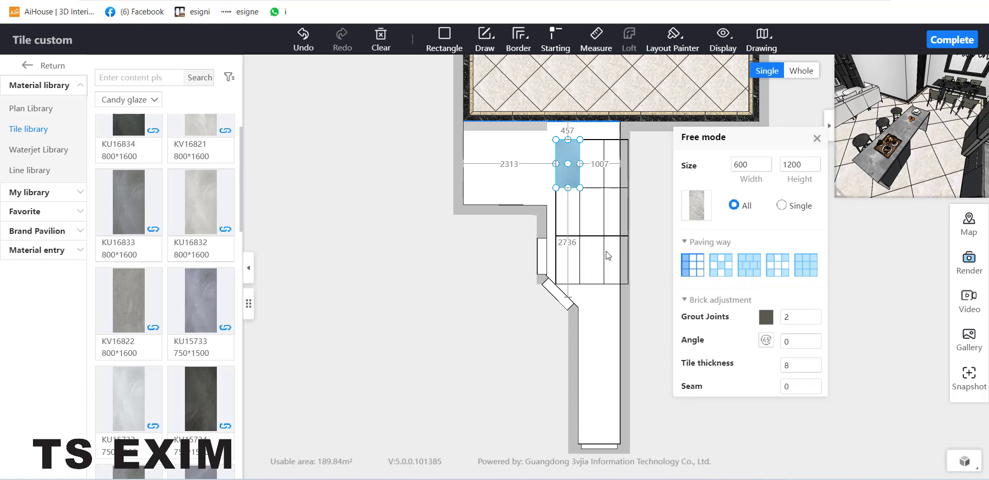
pyautogui.click(724, 273)
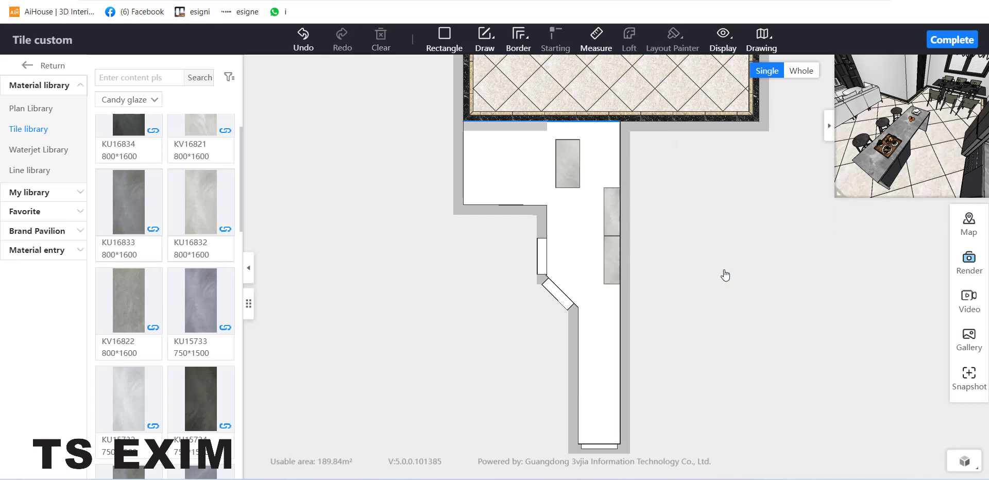
pyautogui.click(607, 262)
pyautogui.click(570, 173)
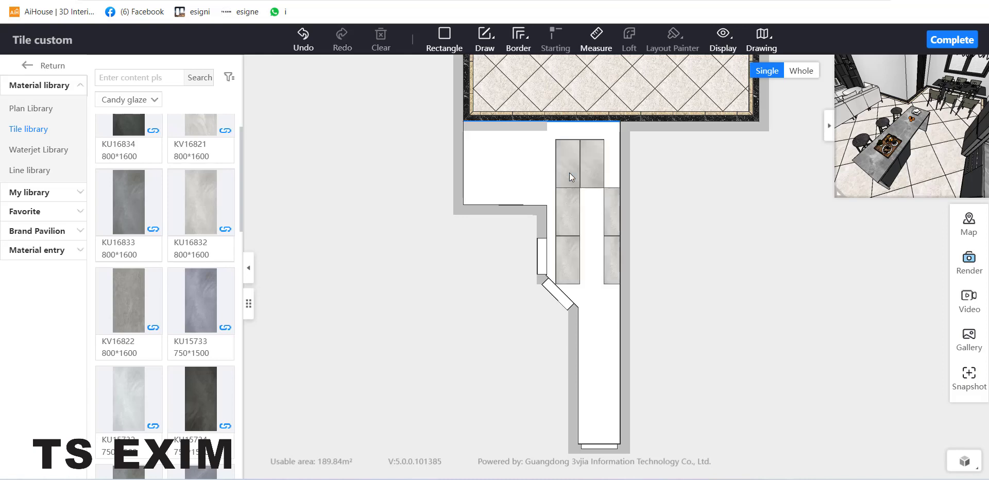
pyautogui.hotkey('ctrl', 'z')
# Try Staggered paving with the 600*1200 tile over about four rows of the hallway and undo it.
pyautogui.click(570, 173)
pyautogui.click(694, 213)
pyautogui.click(574, 177)
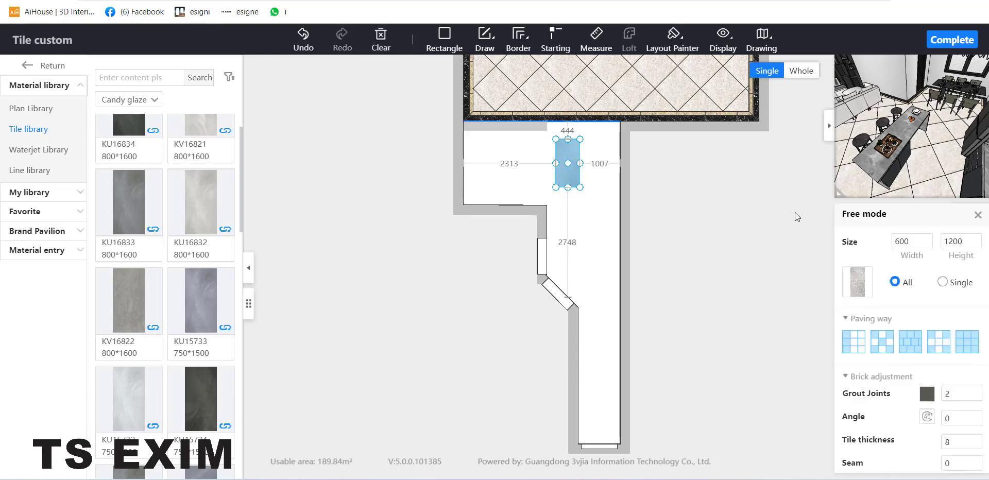
pyautogui.moveTo(882, 218); pyautogui.dragTo(733, 136)
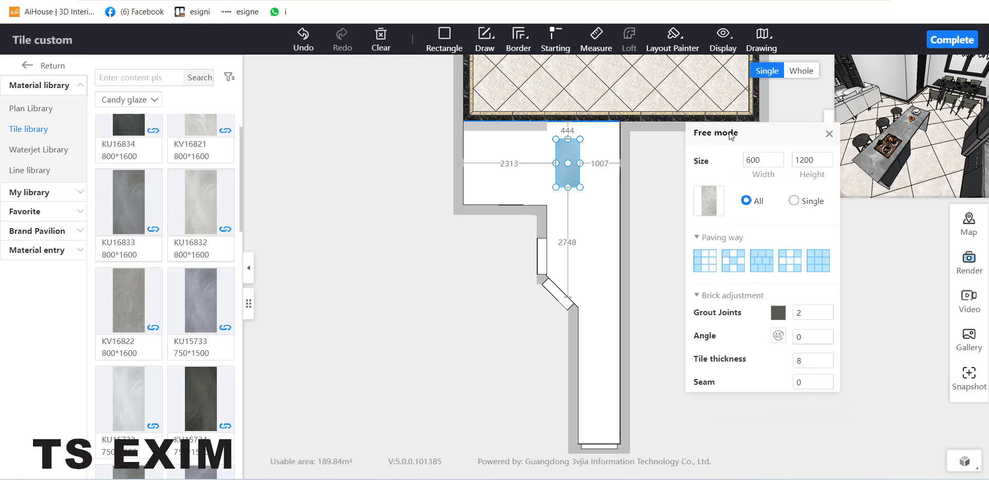
pyautogui.click(736, 263)
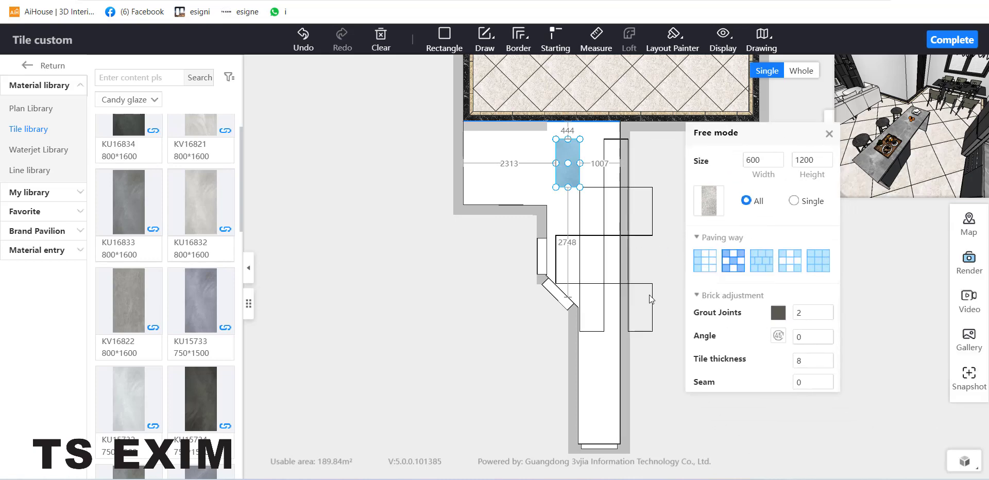
pyautogui.click(654, 296)
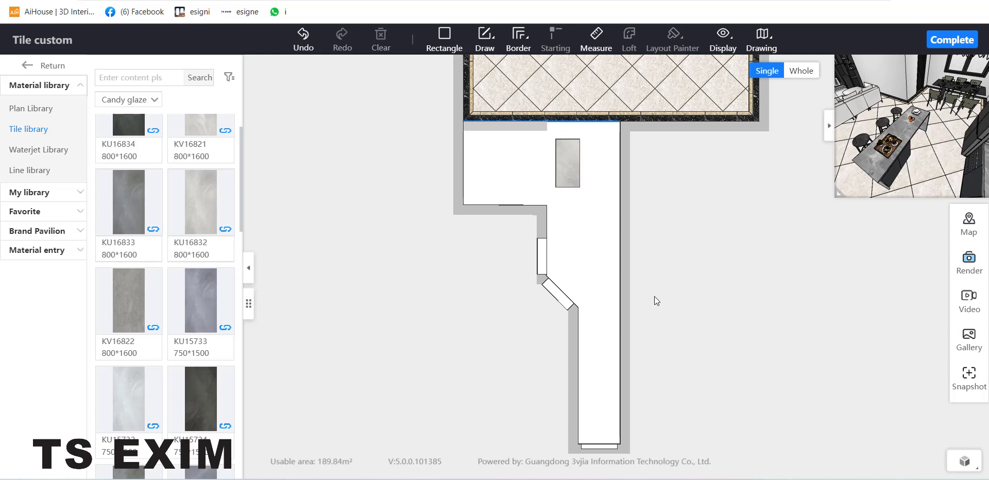
# Try the Misplaced paving way and the spaced-out paving way with the hallway tile, undoing each result.
pyautogui.click(575, 172)
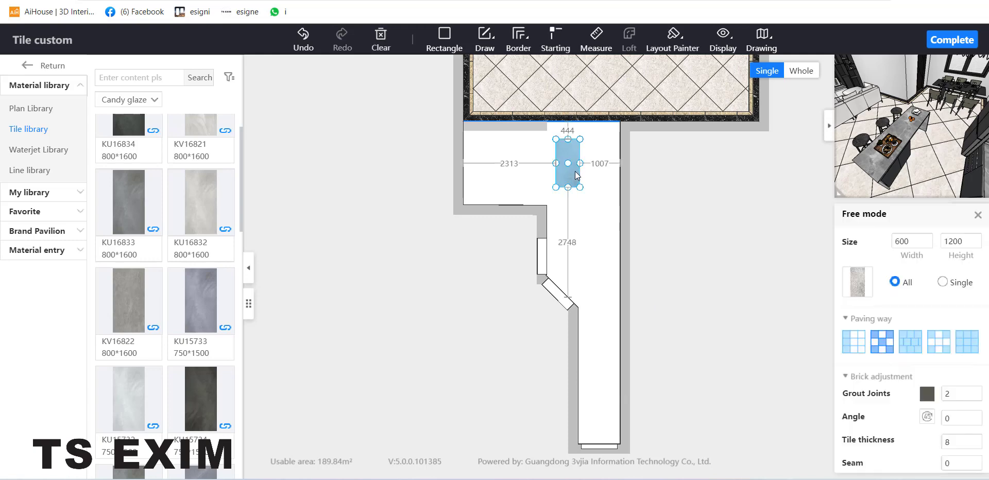
pyautogui.click(913, 348)
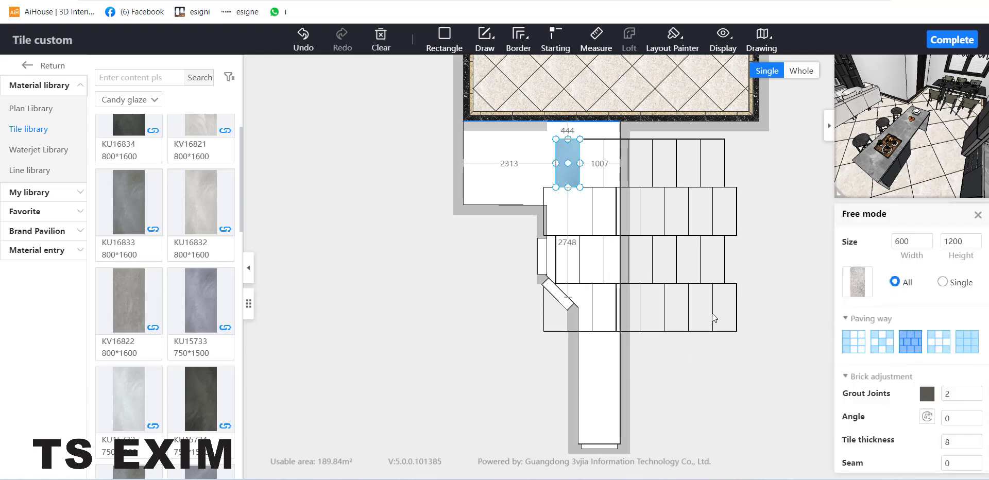
pyautogui.click(712, 313)
pyautogui.click(574, 171)
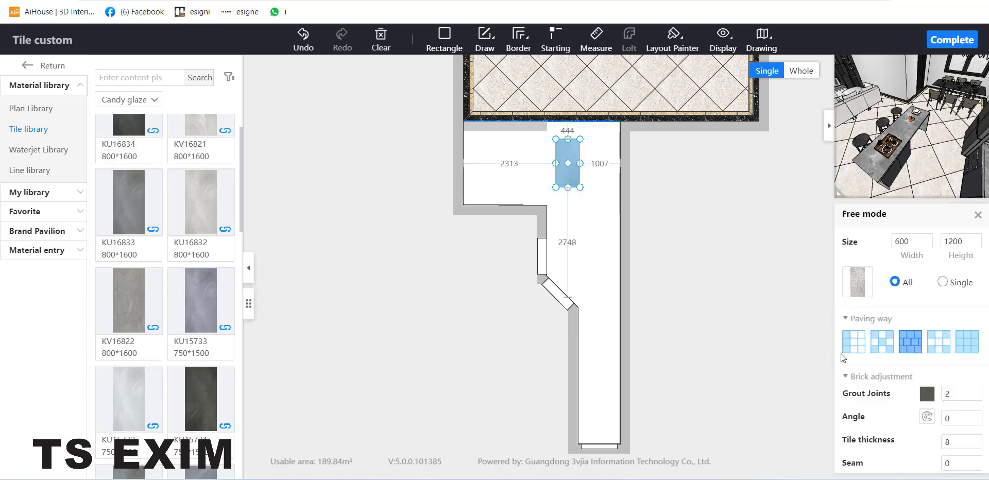
pyautogui.click(934, 347)
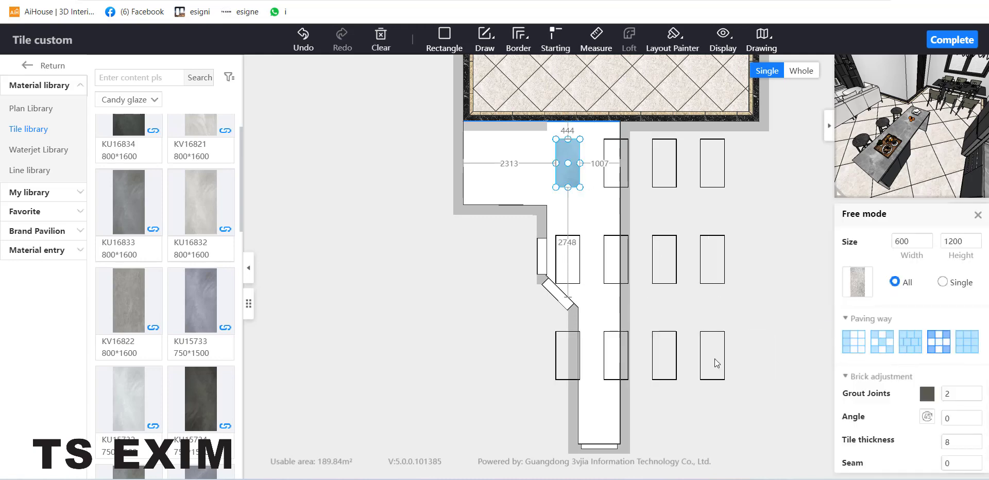
pyautogui.click(716, 358)
# Pave the entire hallway area with the 600*1200 tile in a continuous aligned grid.
pyautogui.click(562, 164)
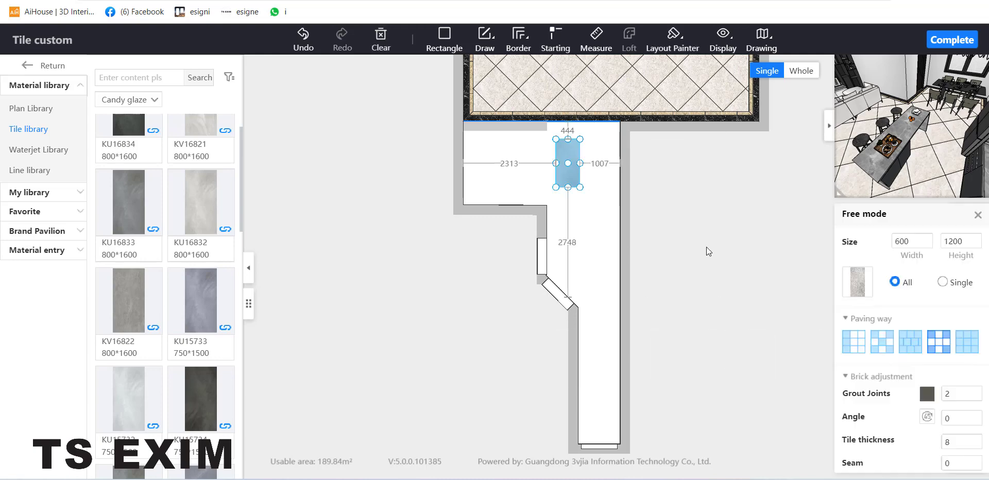
pyautogui.click(910, 341)
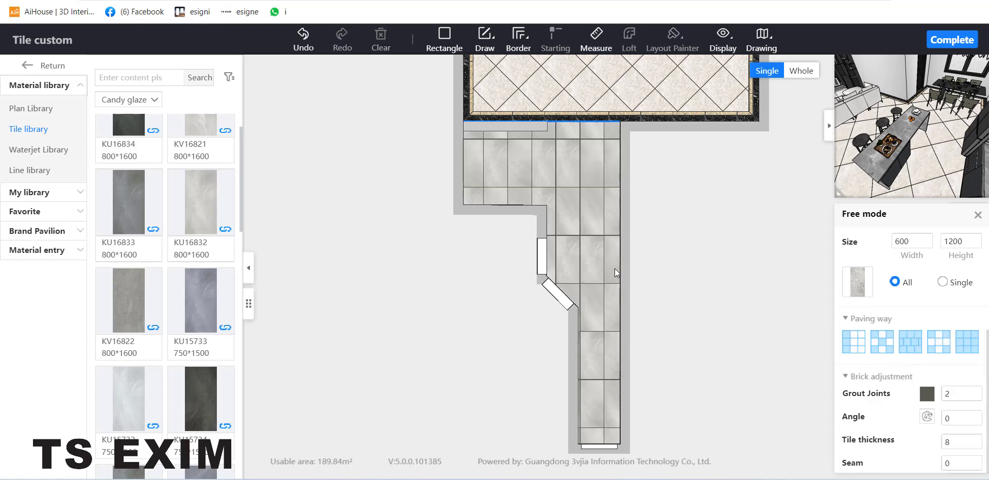
# Undo the full-grid paving and set the single hallway tile's grout material to Light luxury gold.
pyautogui.hotkey('ctrl', 'z')
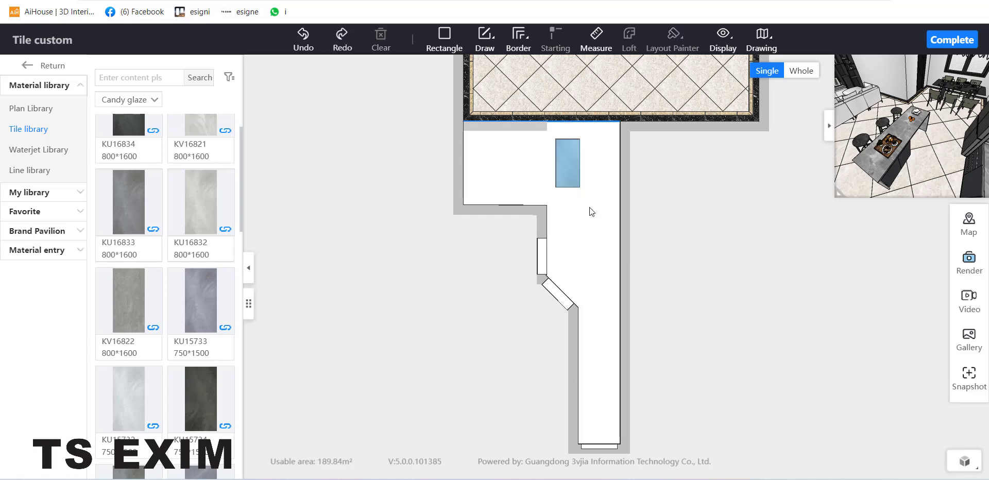
pyautogui.click(574, 168)
pyautogui.moveTo(863, 209); pyautogui.dragTo(738, 103)
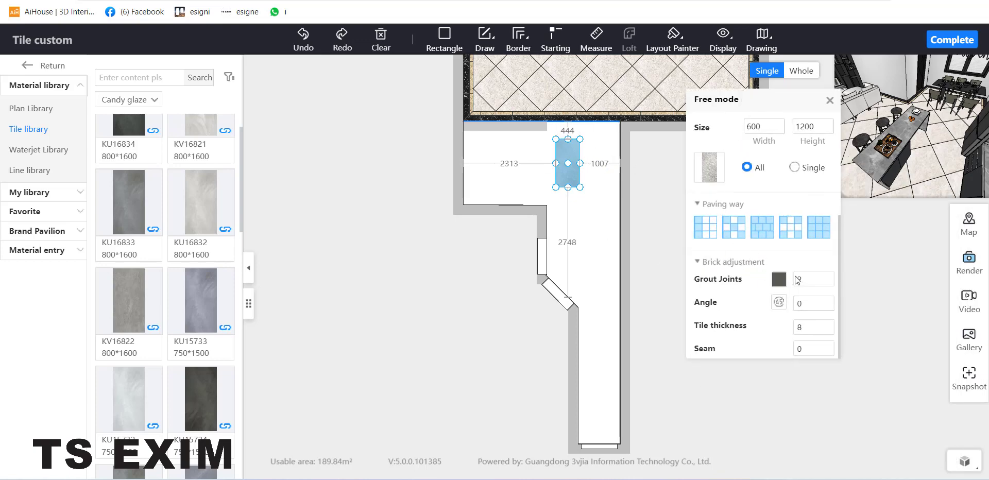
pyautogui.click(781, 281)
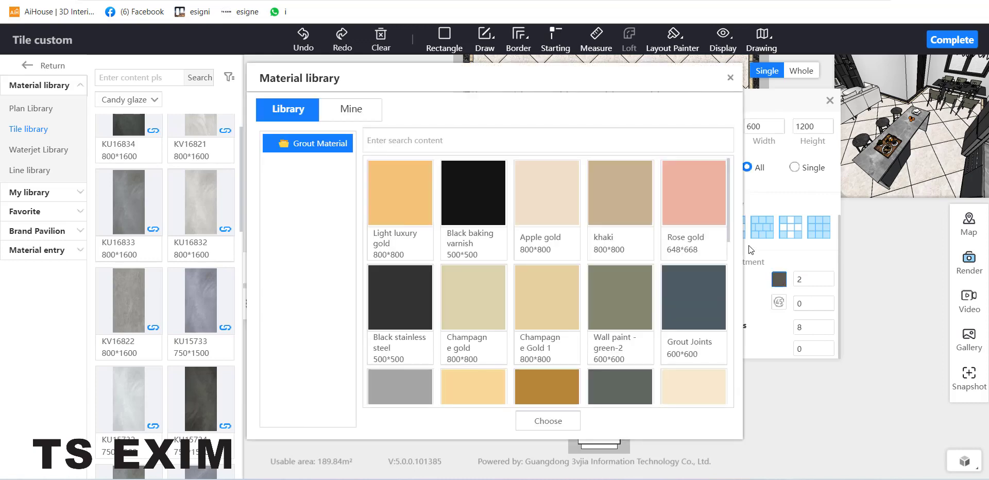
pyautogui.doubleClick(417, 190)
pyautogui.click(519, 283)
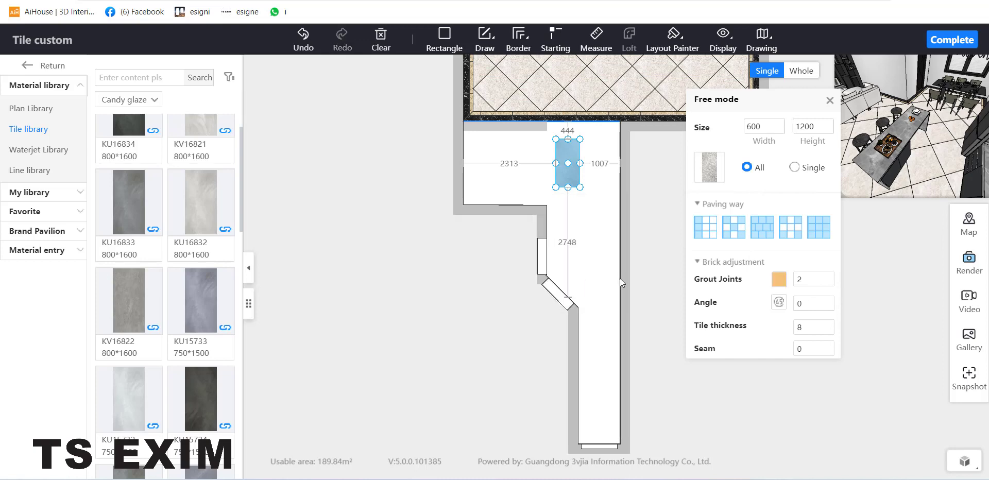
# Set the hallway tile's grout joints to 5 and rotate the tile to an angle of 225.
pyautogui.click(800, 280)
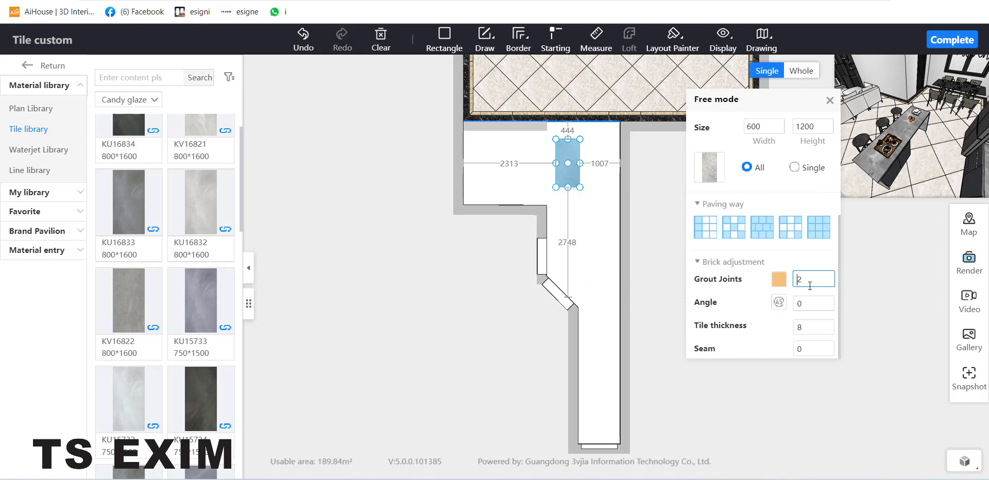
pyautogui.press('Return')
pyautogui.click(779, 303)
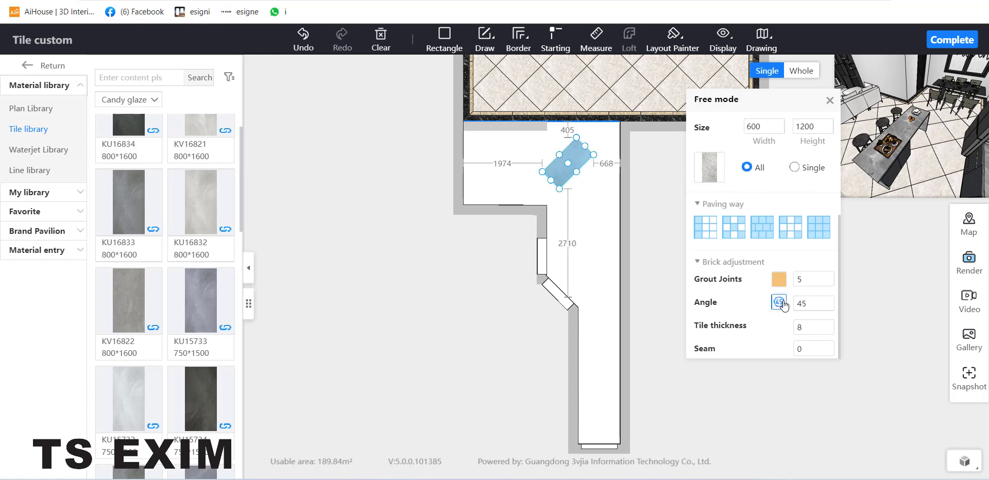
pyautogui.click(780, 302)
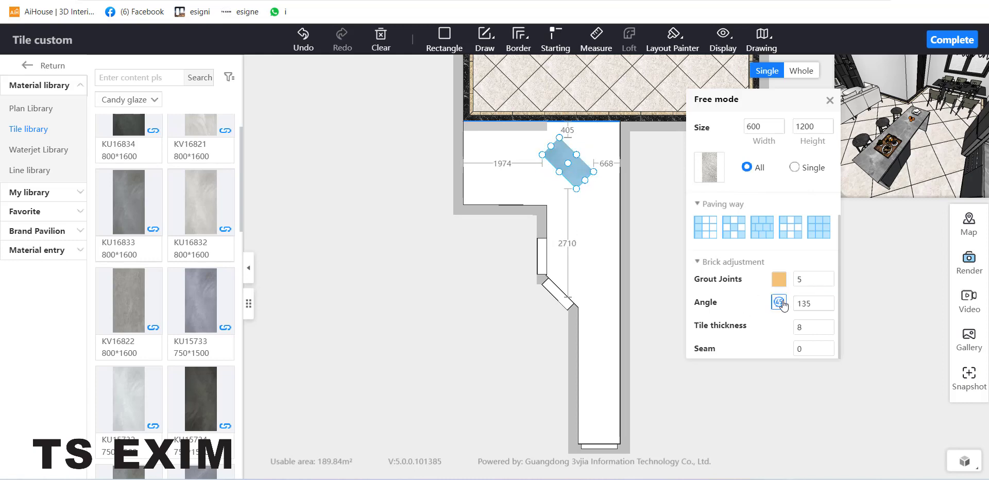
pyautogui.click(780, 302)
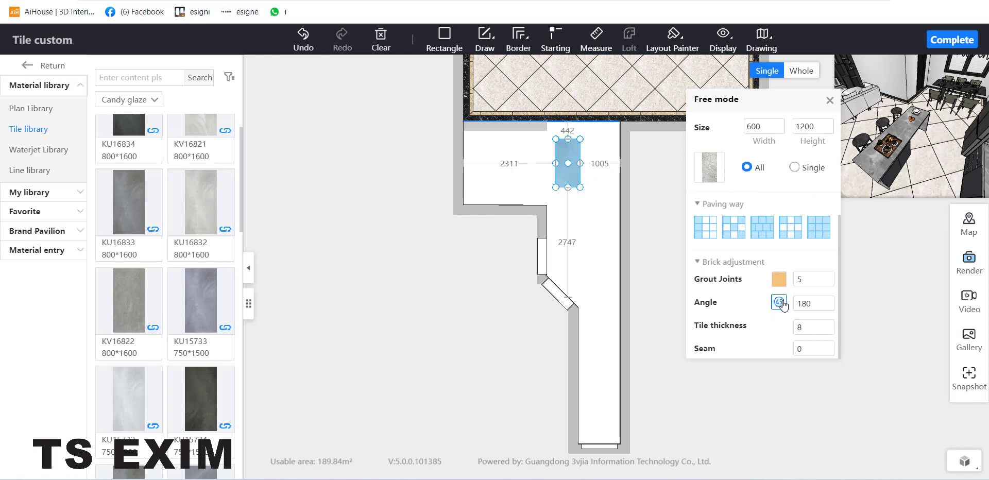
pyautogui.click(780, 303)
# Set the tile thickness to 10 and pave the hallway with Random Fill.
pyautogui.moveTo(780, 329); pyautogui.dragTo(777, 329)
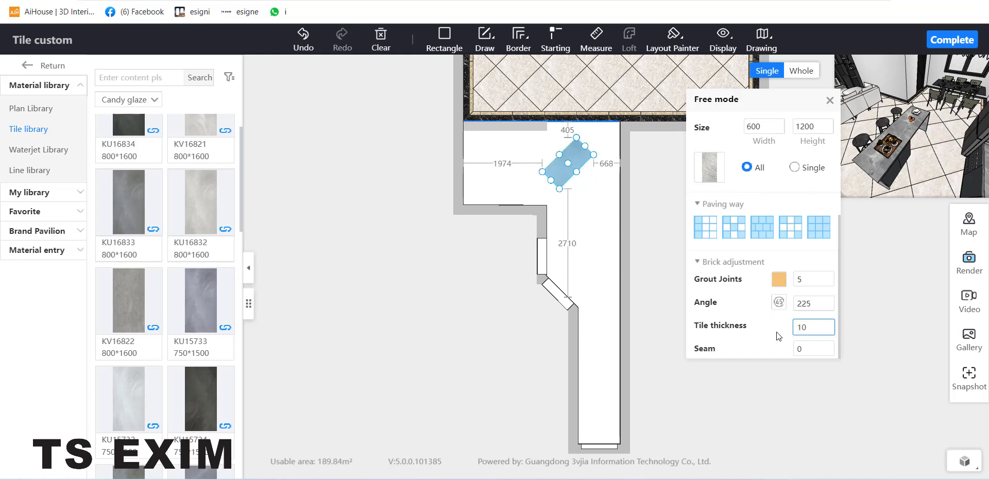
pyautogui.press('Return')
pyautogui.rightClick(580, 158)
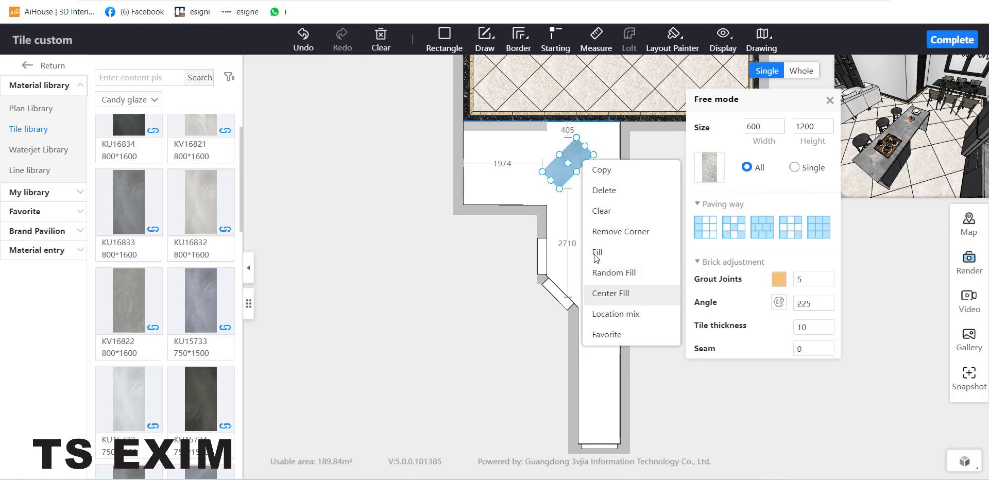
pyautogui.click(629, 277)
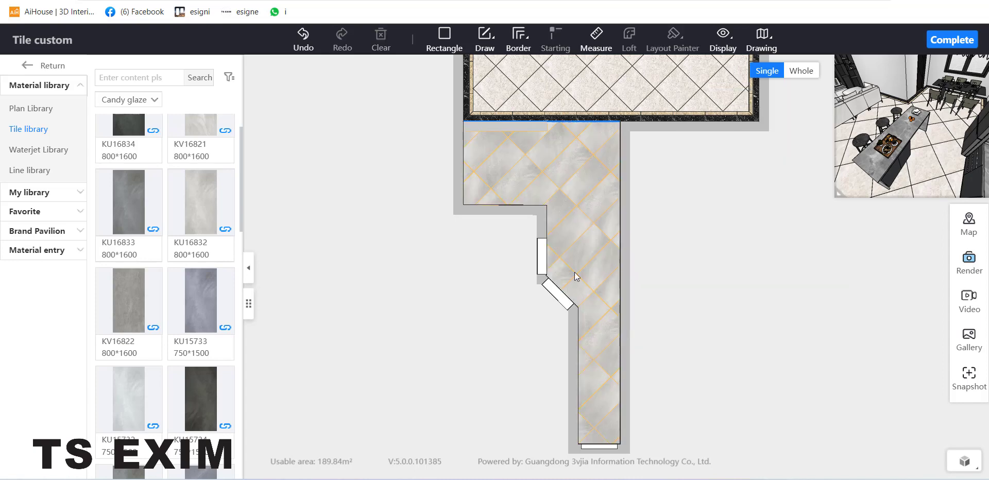
# Enlarge the 3D preview and turn it to inspect the hallway floor paving.
pyautogui.moveTo(838, 193); pyautogui.dragTo(796, 220)
pyautogui.moveTo(889, 153)
pyautogui.mouseDown()
pyautogui.moveTo(741, 156)
pyautogui.moveTo(805, 218)
pyautogui.moveTo(862, 204)
pyautogui.moveTo(938, 217)
pyautogui.moveTo(827, 128)
pyautogui.moveTo(858, 130)
pyautogui.moveTo(895, 193)
pyautogui.moveTo(884, 152)
pyautogui.moveTo(892, 156)
pyautogui.mouseUp()
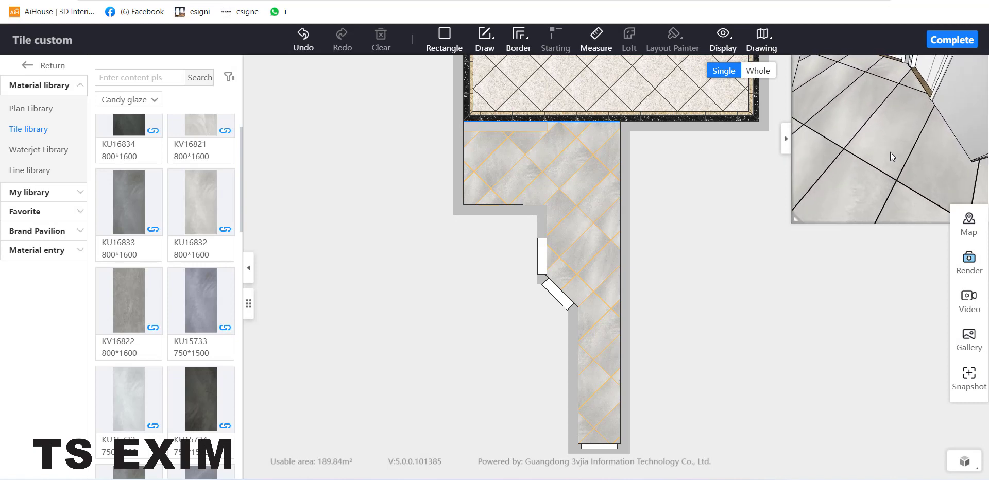
pyautogui.moveTo(847, 189); pyautogui.dragTo(777, 232)
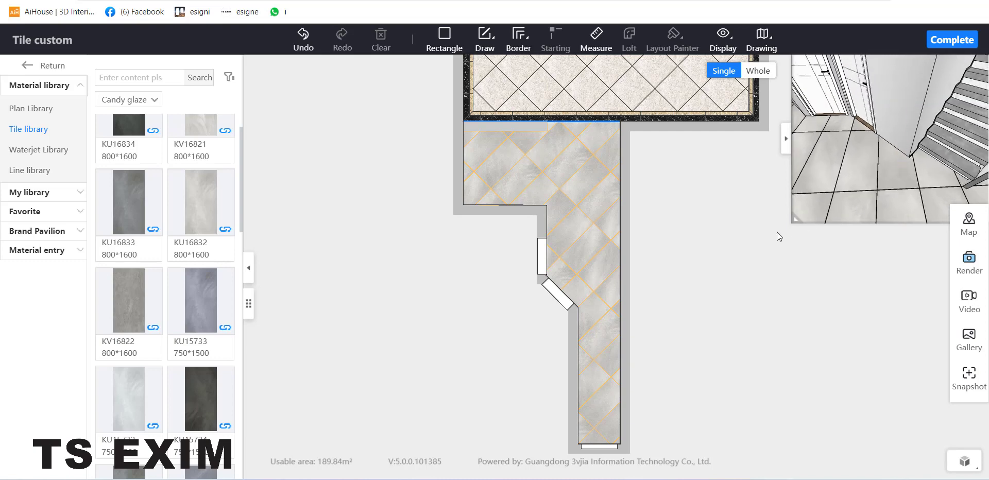
# Complete the tile design, look over the hallway floor in the roam view, and reopen the floor for tile editing.
pyautogui.click(946, 47)
pyautogui.moveTo(664, 391); pyautogui.dragTo(580, 325)
pyautogui.scroll(-2, 561, 318)
pyautogui.moveTo(672, 348); pyautogui.dragTo(635, 350)
pyautogui.scroll(3, 635, 350)
pyautogui.click(554, 355)
pyautogui.doubleClick(555, 354)
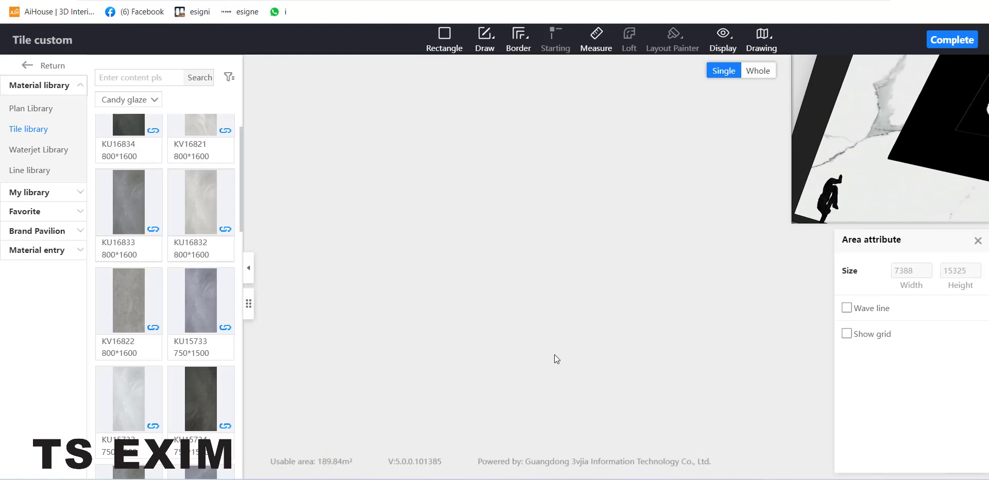
# Set the hallway tile's grout joints to 10 and complete the tile design.
pyautogui.click(599, 273)
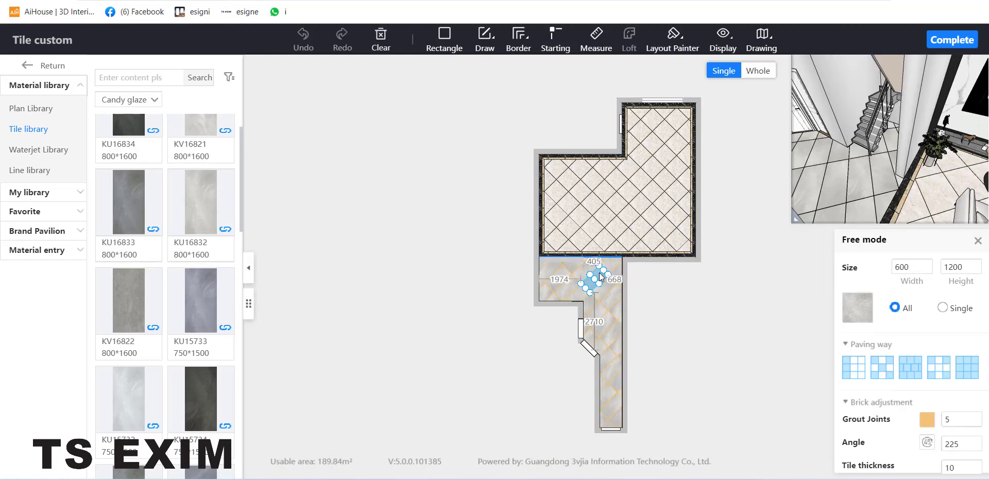
pyautogui.click(968, 425)
pyautogui.moveTo(966, 424); pyautogui.dragTo(927, 424)
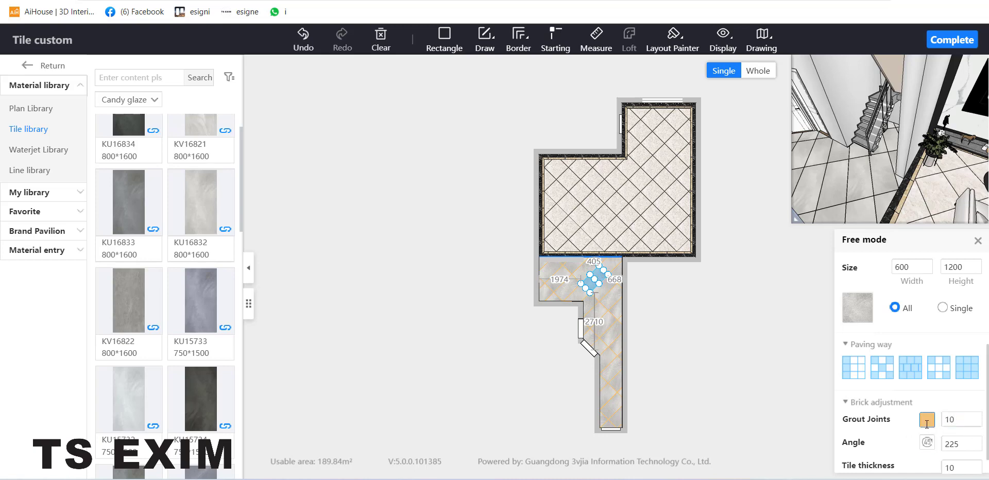
pyautogui.click(956, 42)
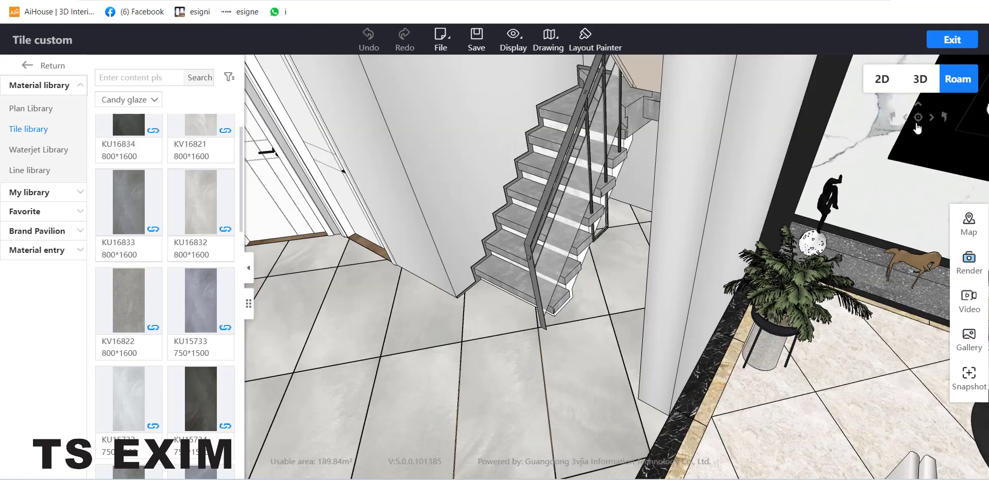
# Inspect the hallway's gold grout joints up close in the roam view and reopen the floor for tile editing.
pyautogui.moveTo(551, 430); pyautogui.dragTo(613, 337)
pyautogui.scroll(3, 612, 333)
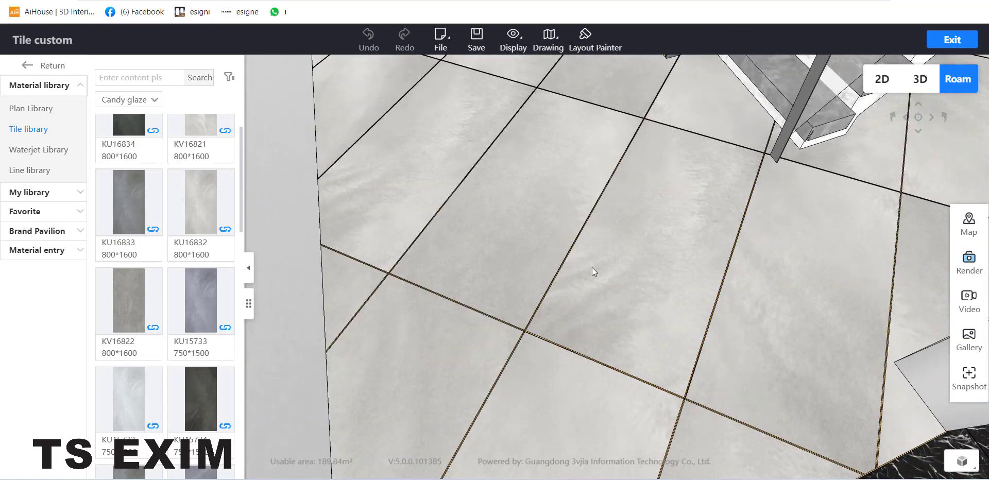
pyautogui.scroll(3, 598, 268)
pyautogui.moveTo(540, 330); pyautogui.dragTo(507, 226)
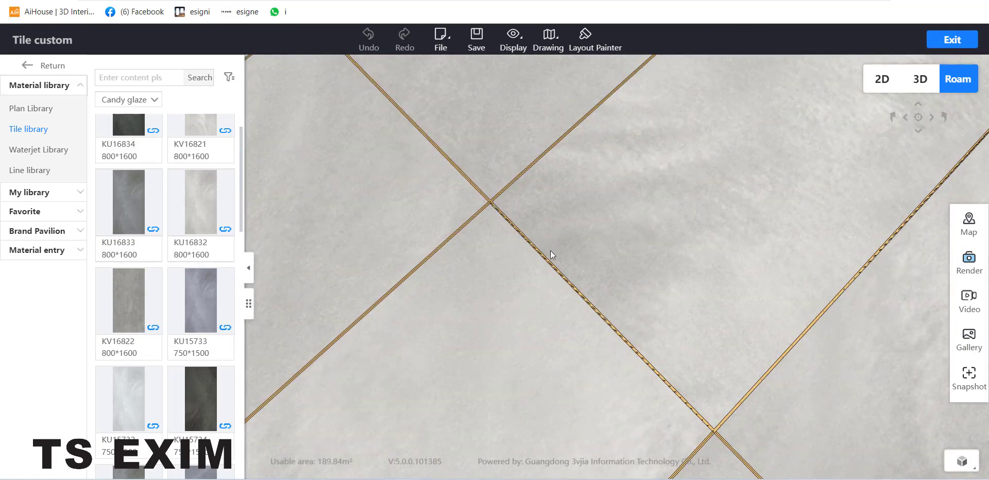
pyautogui.scroll(-10, 598, 306)
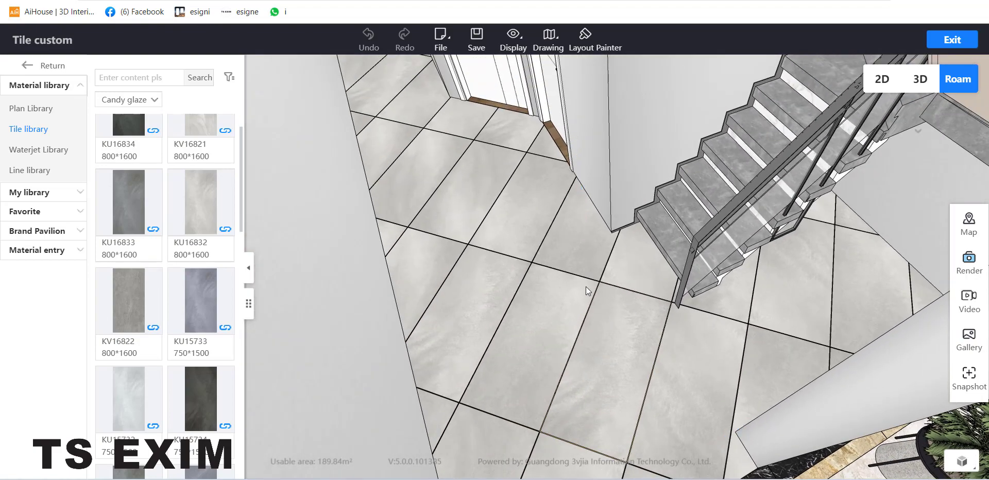
pyautogui.click(586, 287)
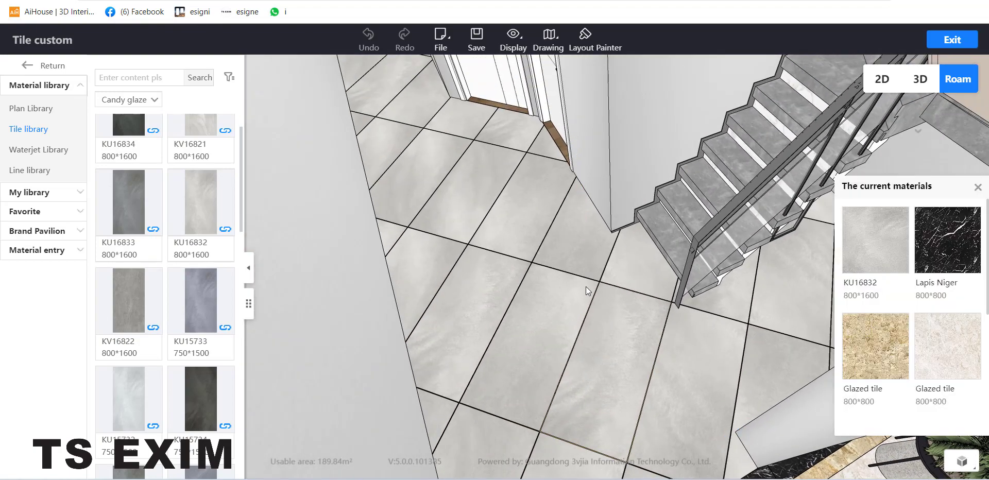
pyautogui.doubleClick(586, 286)
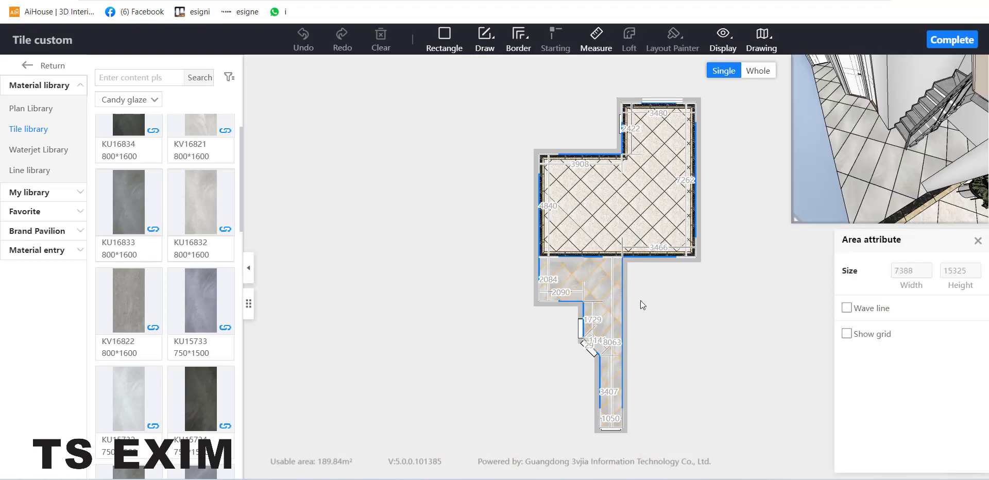
# Place the square waterjet pattern DH-ZL-FH-234 from the Waterjet Library on the upper part of the hallway floor.
pyautogui.scroll(3, 645, 245)
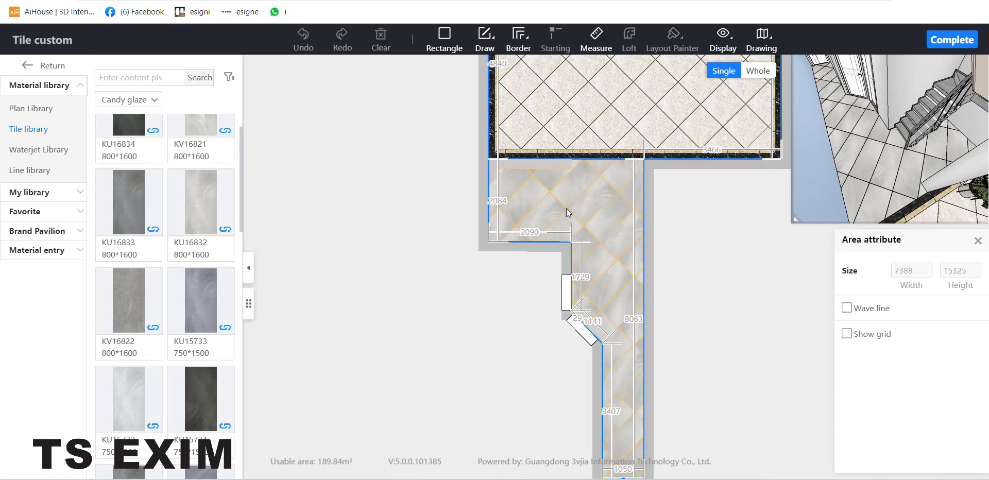
pyautogui.click(975, 241)
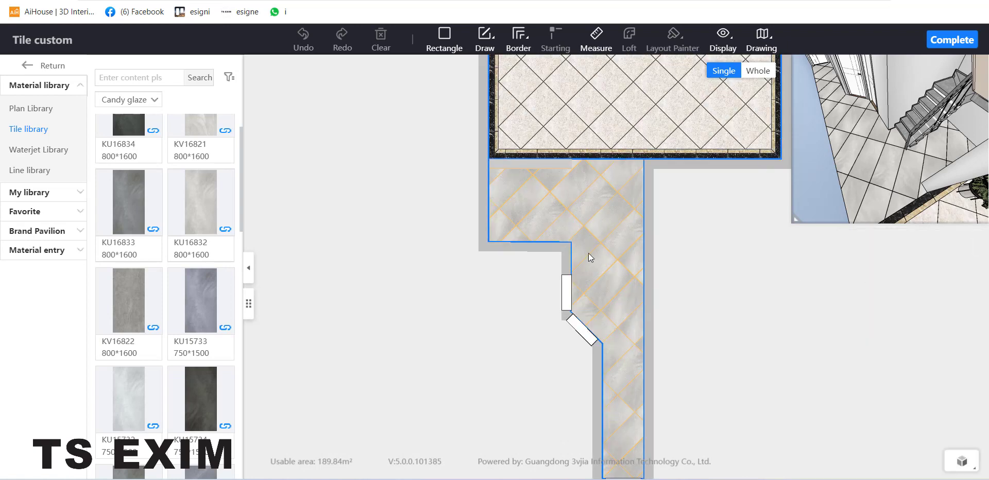
pyautogui.scroll(2, 593, 256)
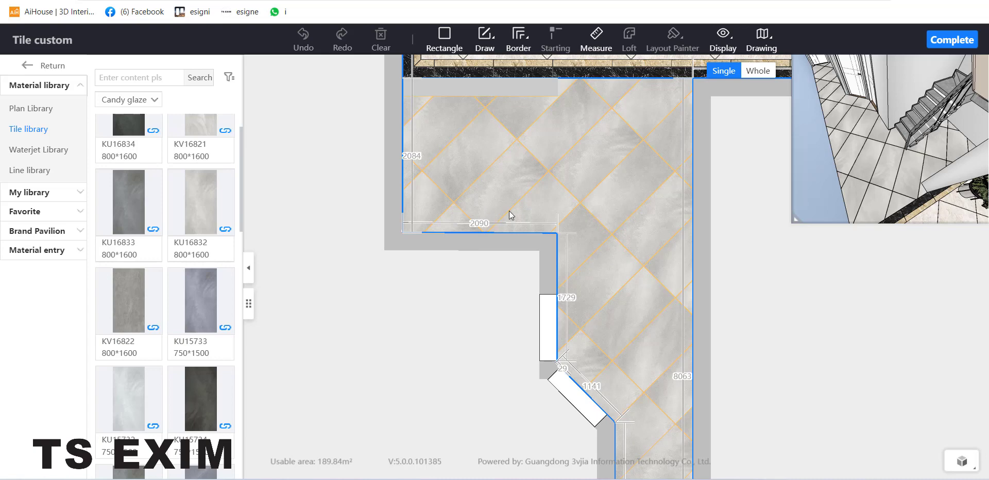
pyautogui.click(37, 151)
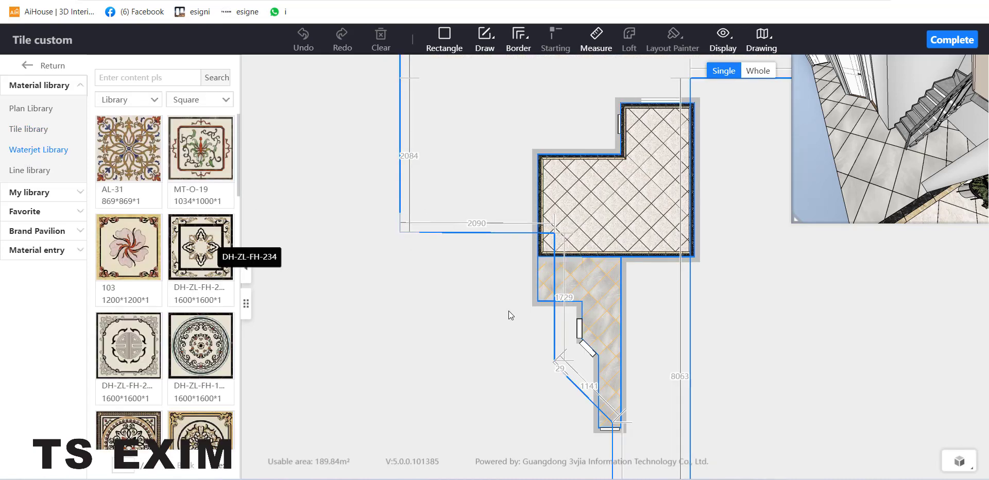
pyautogui.scroll(3, 514, 283)
pyautogui.scroll(3, 498, 228)
pyautogui.moveTo(533, 231); pyautogui.dragTo(339, 124)
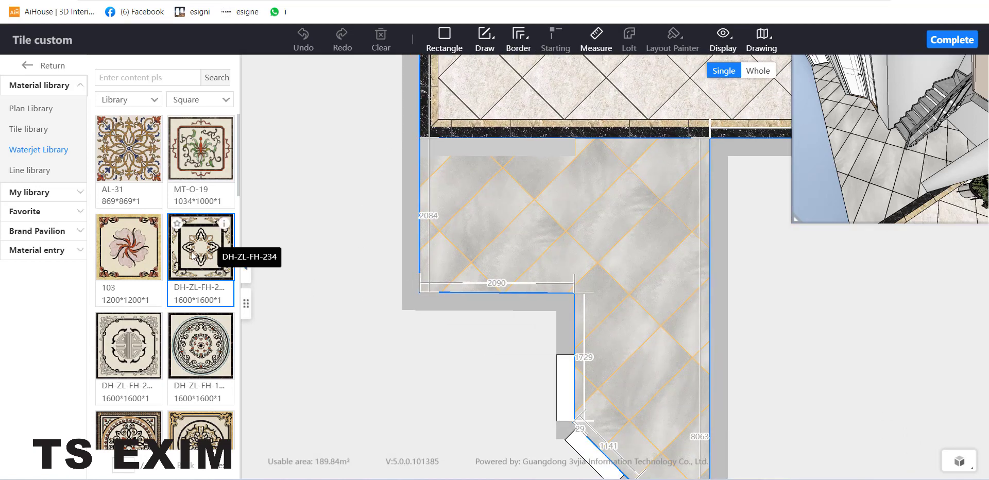
pyautogui.moveTo(193, 253); pyautogui.dragTo(598, 227)
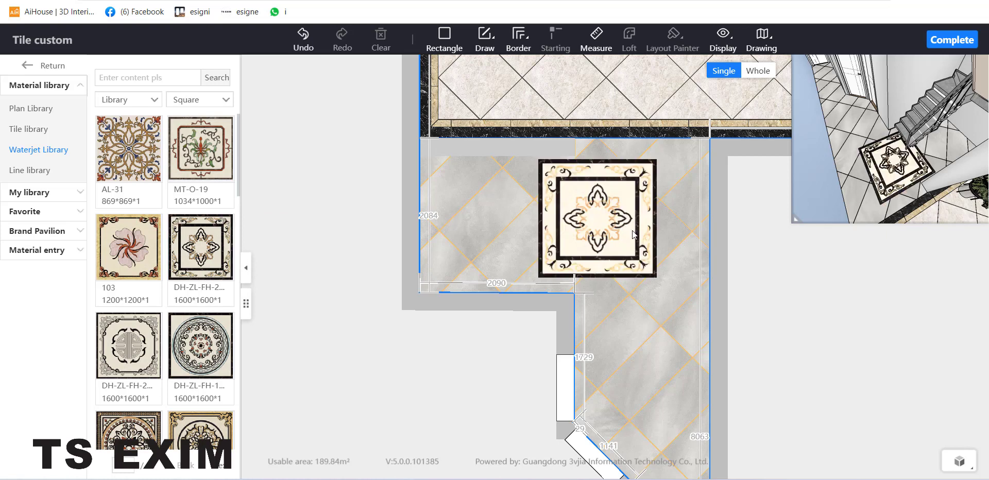
# Enlarge the waterjet pattern in the hallway to about 1900 by 1900.
pyautogui.click(632, 231)
pyautogui.moveTo(659, 282); pyautogui.dragTo(672, 294)
pyautogui.moveTo(598, 110)
pyautogui.mouseDown()
pyautogui.moveTo(647, 161)
pyautogui.moveTo(667, 149)
pyautogui.moveTo(596, 118)
pyautogui.mouseUp()
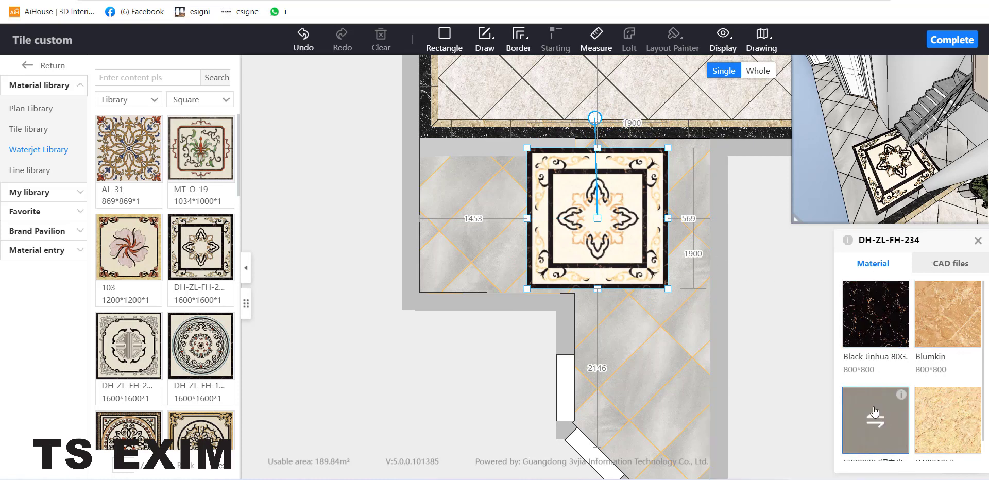
# Complete the tile design and view the waterjet pattern's materials in the roam view.
pyautogui.click(946, 45)
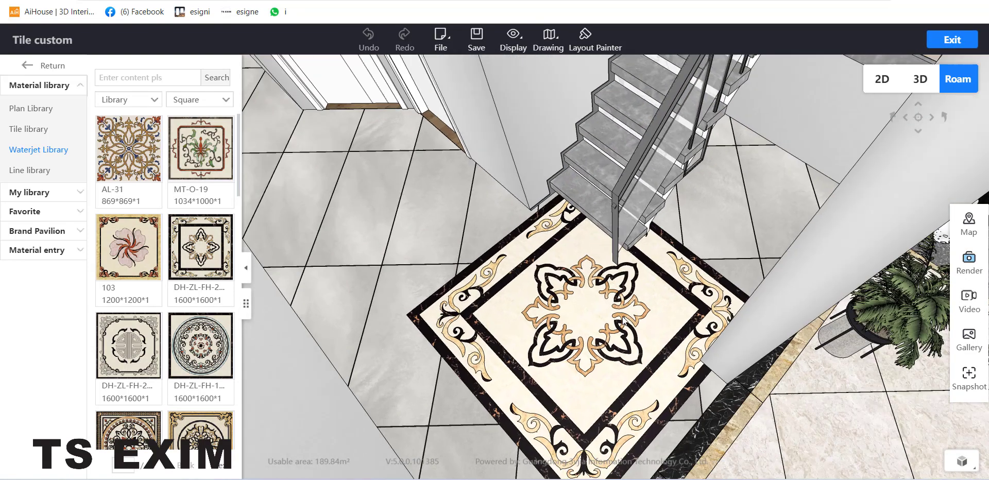
pyautogui.moveTo(623, 316); pyautogui.dragTo(592, 258)
pyautogui.click(591, 257)
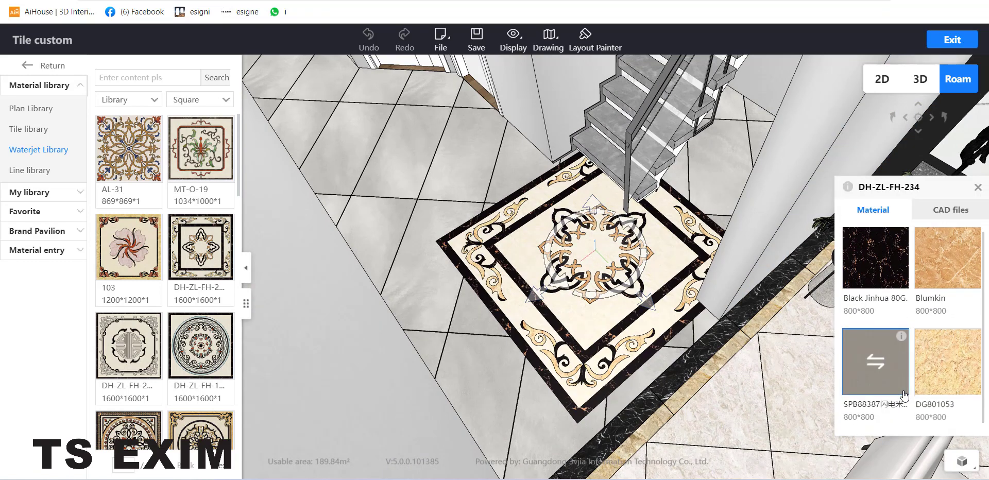
# Replace the hallway floor's KU16832 material with the 600*300 porcelain tile PRA36839 from the material library.
pyautogui.click(460, 157)
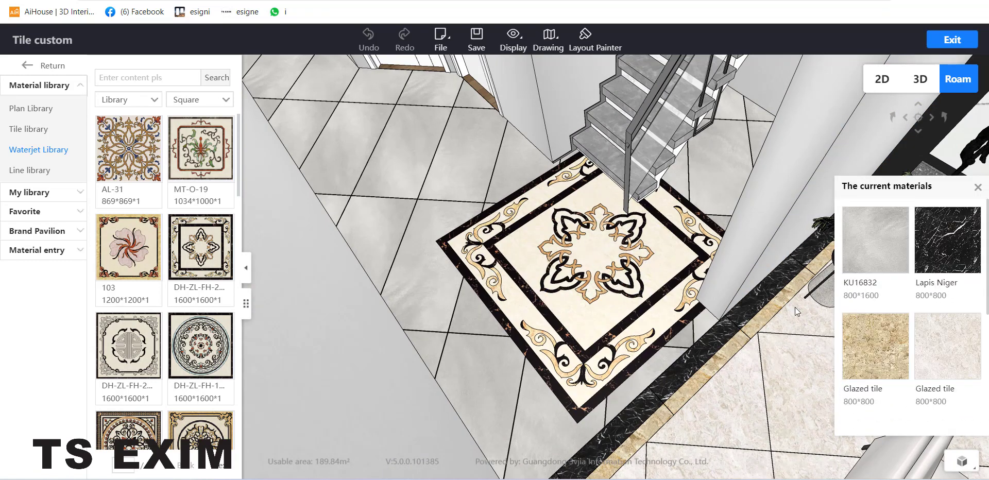
pyautogui.moveTo(869, 240)
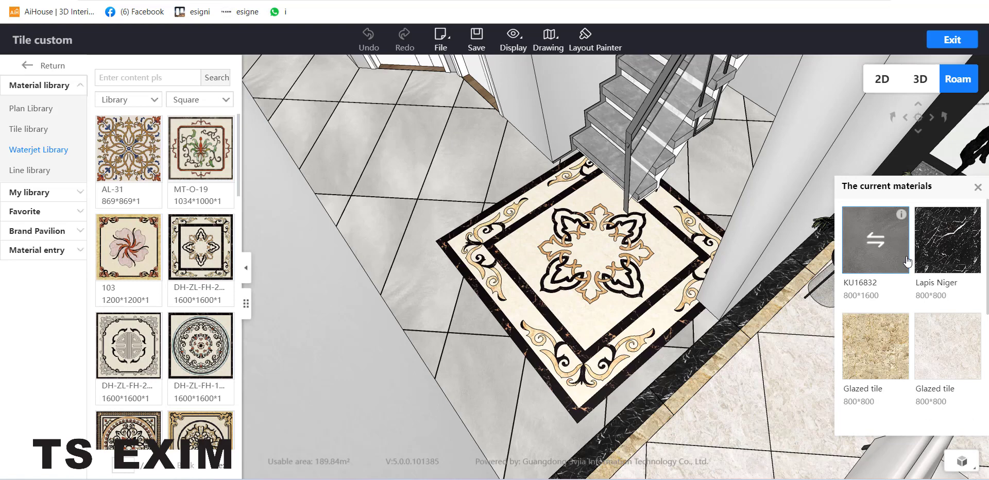
pyautogui.click(870, 240)
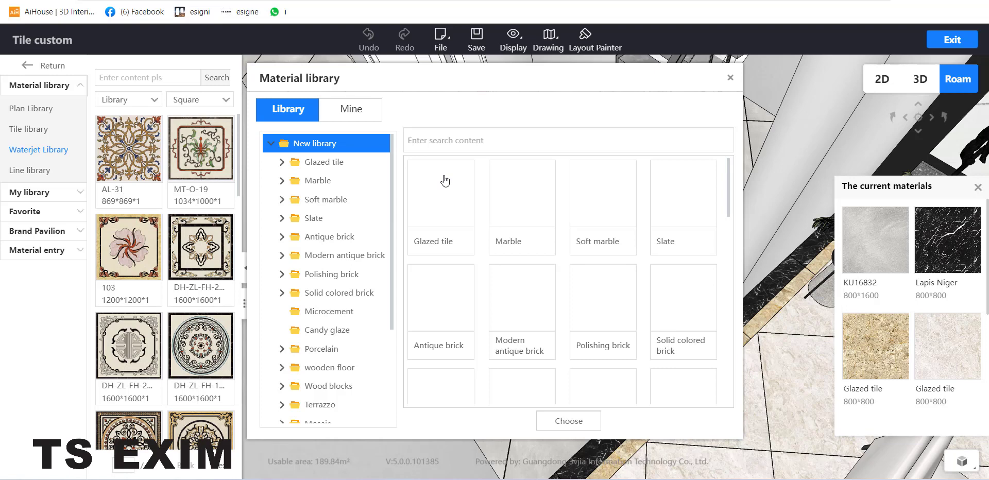
pyautogui.scroll(-4, 451, 209)
pyautogui.scroll(4, 461, 232)
pyautogui.moveTo(731, 194); pyautogui.dragTo(737, 247)
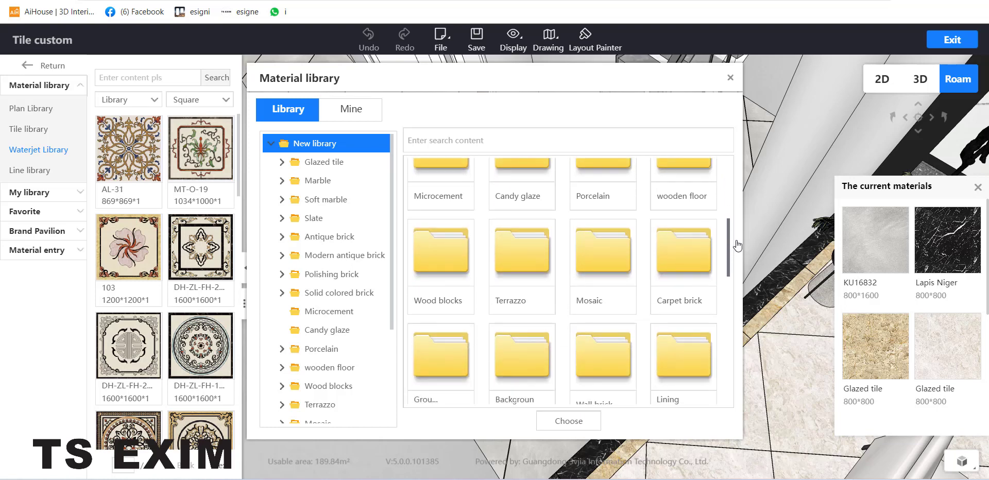
pyautogui.doubleClick(581, 212)
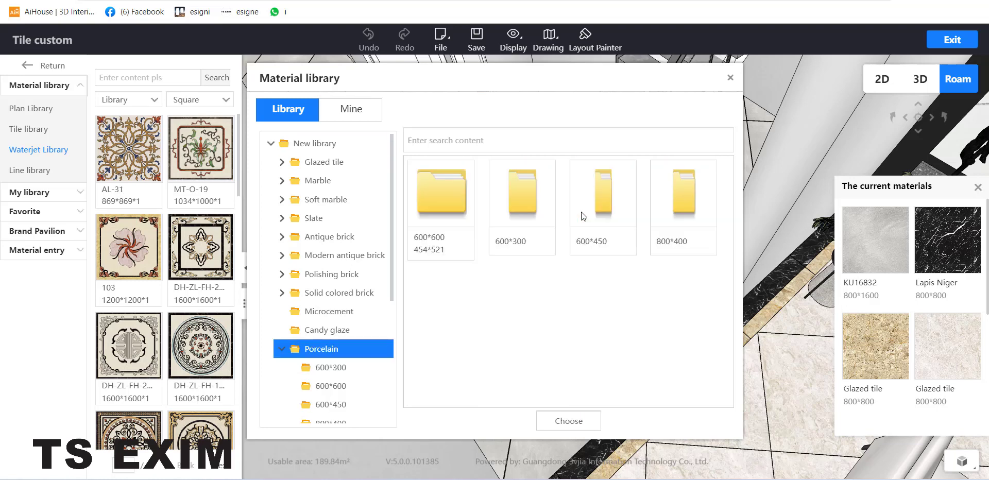
pyautogui.doubleClick(506, 203)
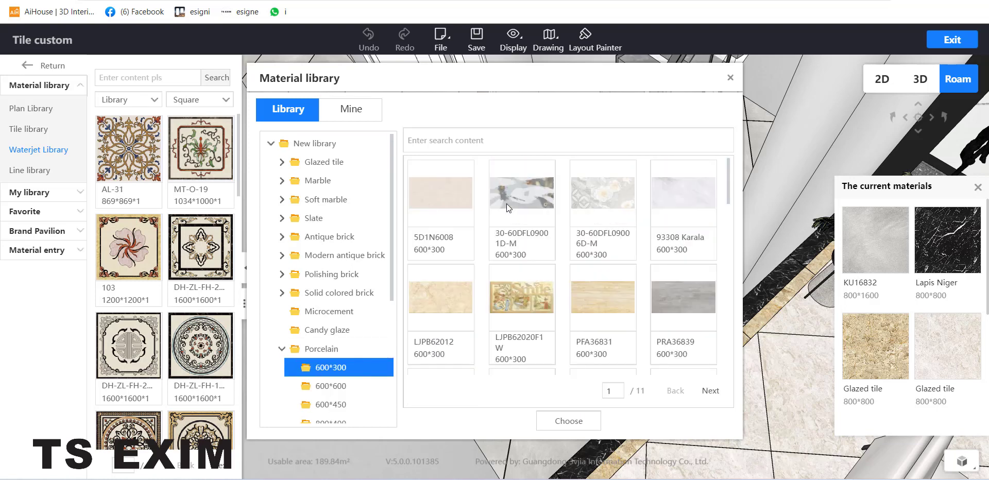
pyautogui.doubleClick(666, 283)
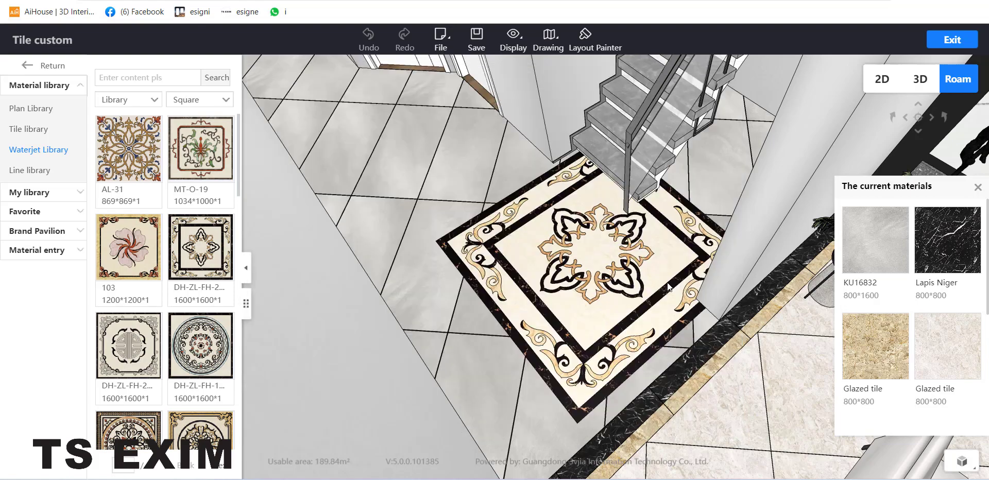
# View the replaced hallway tiles and undo the material replacement.
pyautogui.moveTo(645, 386); pyautogui.dragTo(612, 357)
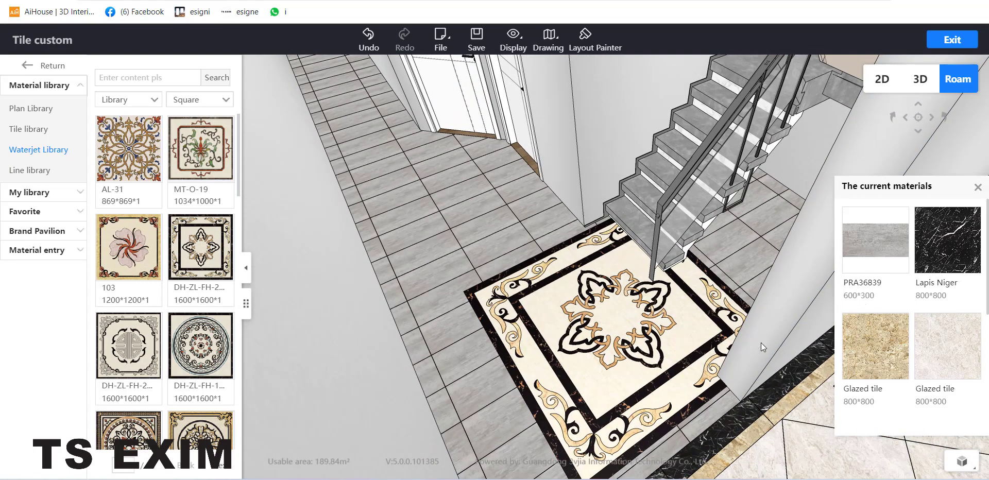
pyautogui.hotkey('ctrl', 'z')
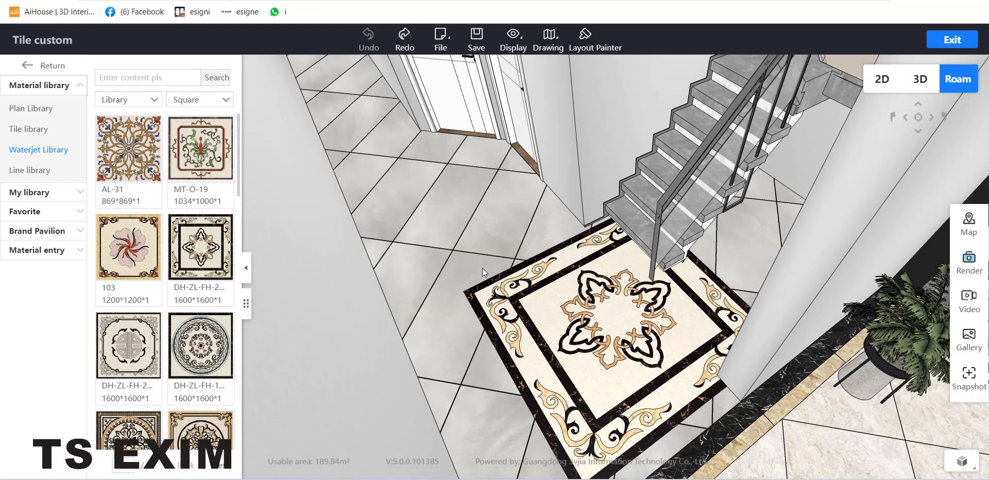
# Reopen the floor for tile editing and delete the waterjet pattern DH-ZL-FH-234 from the hallway.
pyautogui.doubleClick(514, 212)
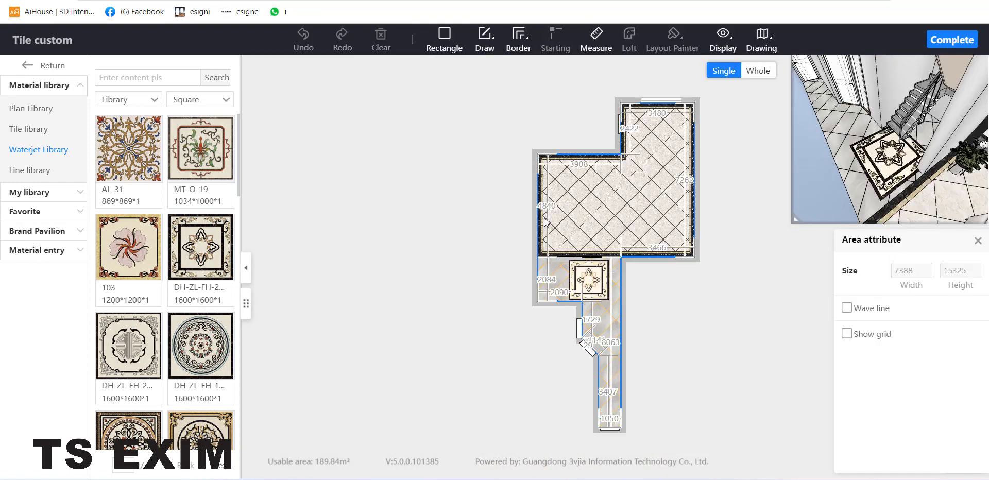
pyautogui.scroll(3, 617, 341)
pyautogui.click(577, 241)
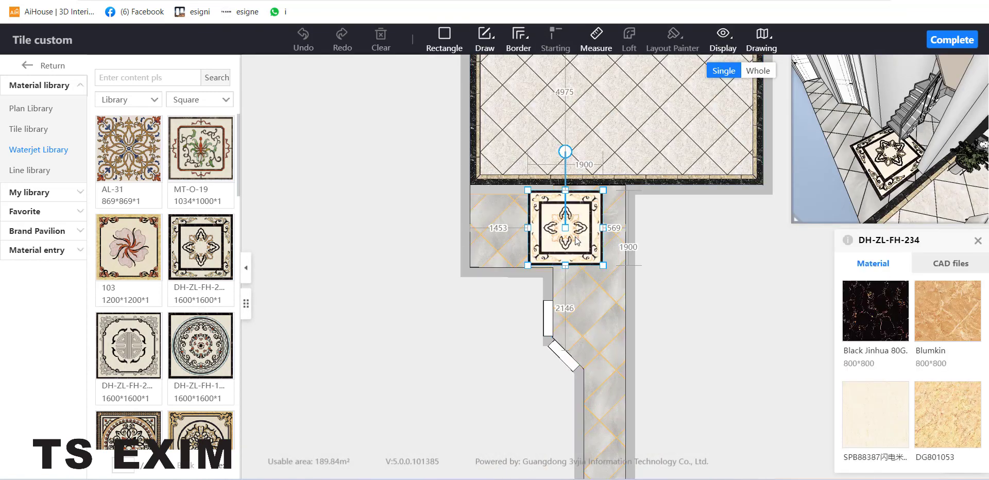
pyautogui.press('Delete')
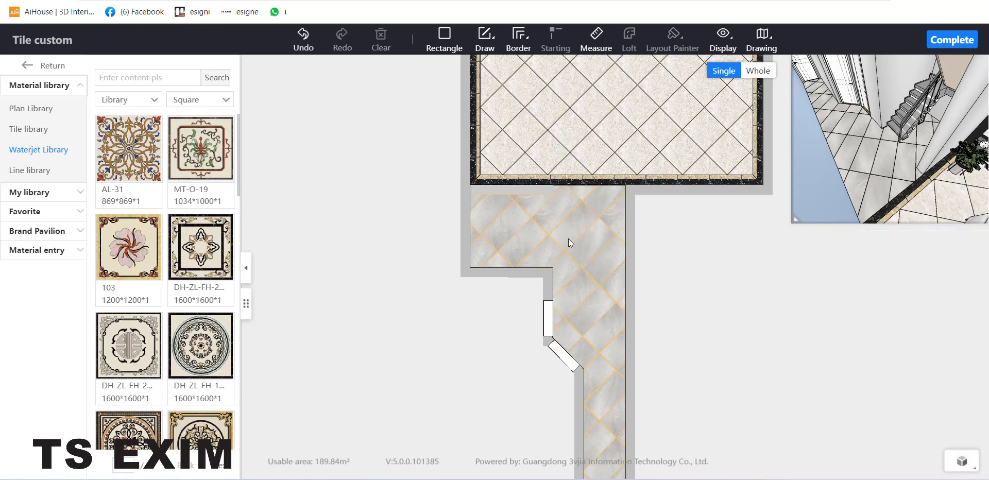
# Apply the G1025 skirting line from the Line library to the hallway.
pyautogui.click(30, 172)
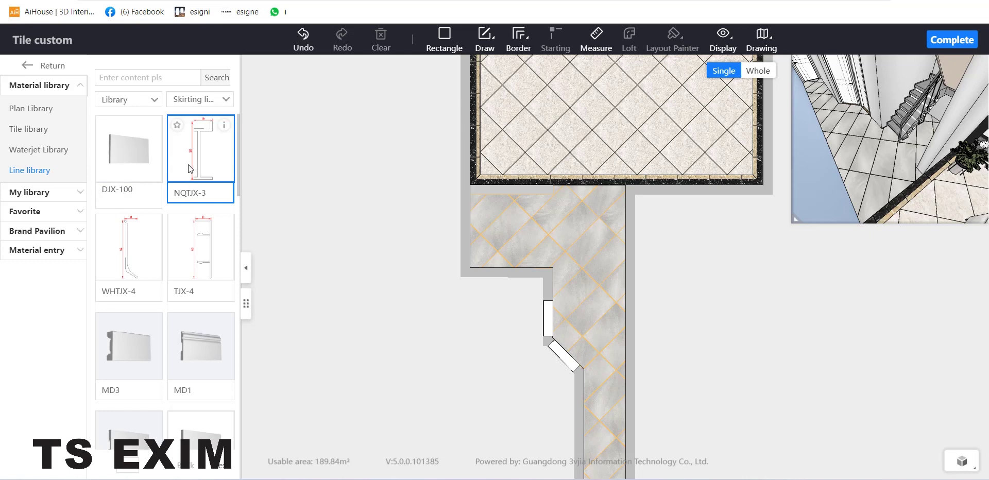
pyautogui.scroll(-10, 188, 164)
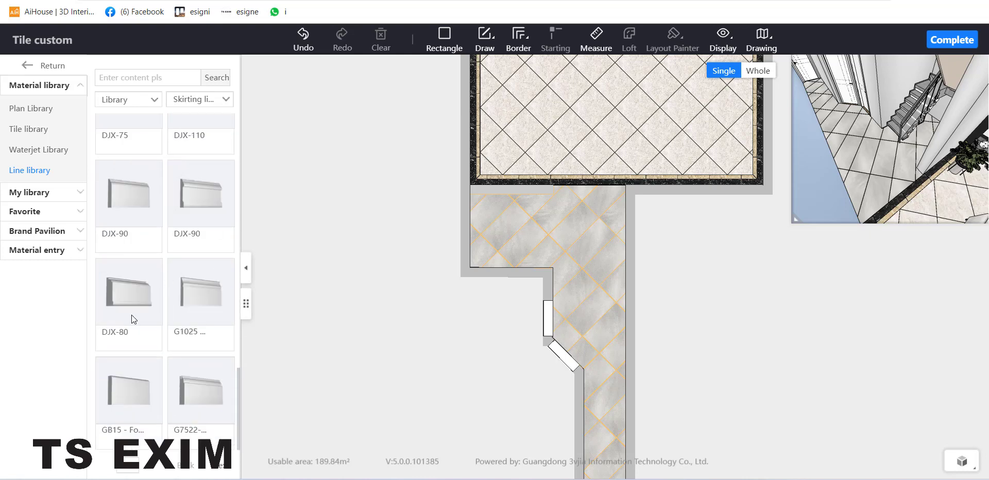
pyautogui.moveTo(187, 292); pyautogui.dragTo(517, 225)
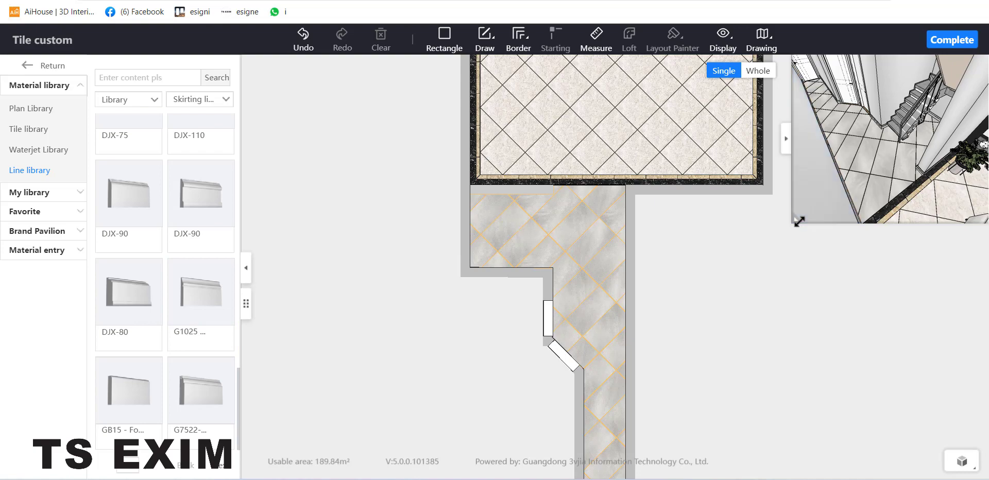
# Enlarge the 3D preview and examine the skirting along the hallway walls up close.
pyautogui.moveTo(795, 220); pyautogui.dragTo(770, 292)
pyautogui.scroll(5, 859, 218)
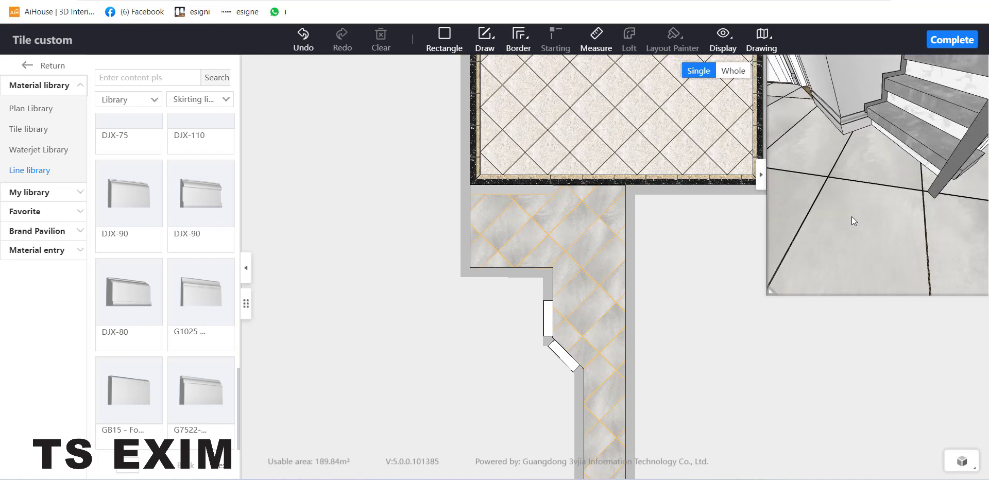
pyautogui.scroll(-5, 867, 209)
pyautogui.moveTo(873, 208); pyautogui.dragTo(876, 177)
pyautogui.scroll(3, 868, 217)
pyautogui.scroll(2, 908, 215)
# Select the hallway skirting in the 3D preview and set its height to 100.
pyautogui.click(876, 163)
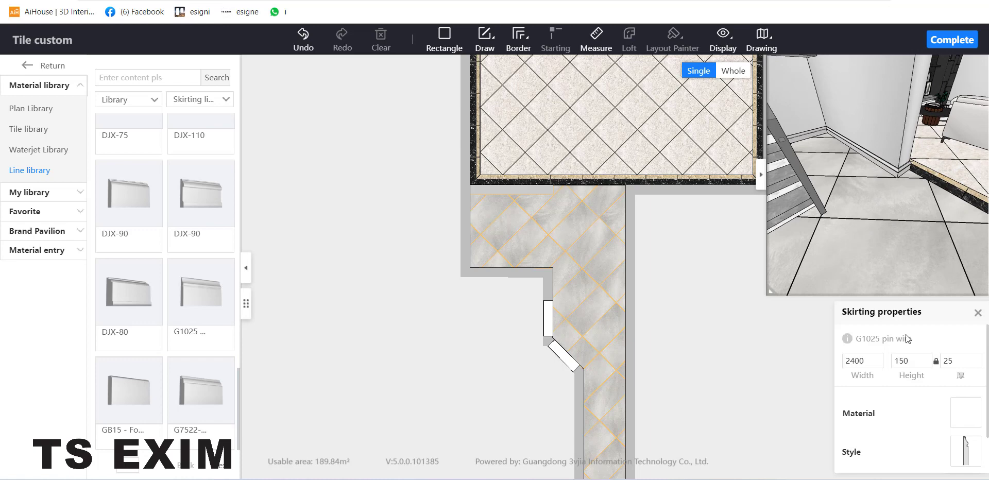
pyautogui.doubleClick(870, 361)
pyautogui.press('Tab')
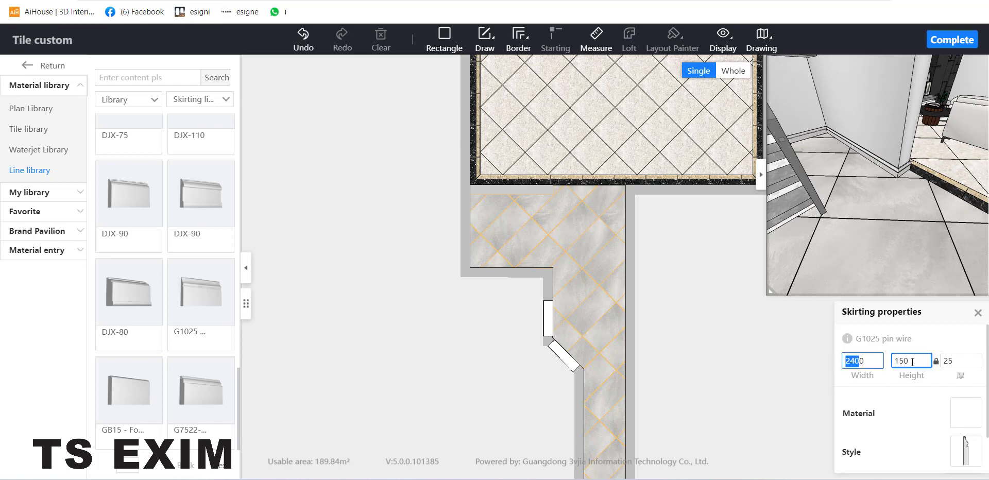
pyautogui.write('100')
pyautogui.press('Return')
pyautogui.click(957, 365)
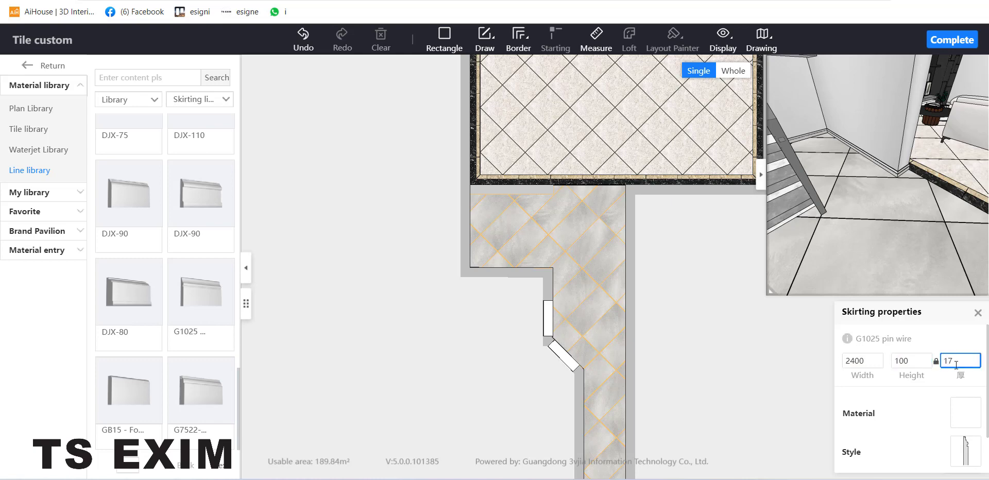
pyautogui.press('Return')
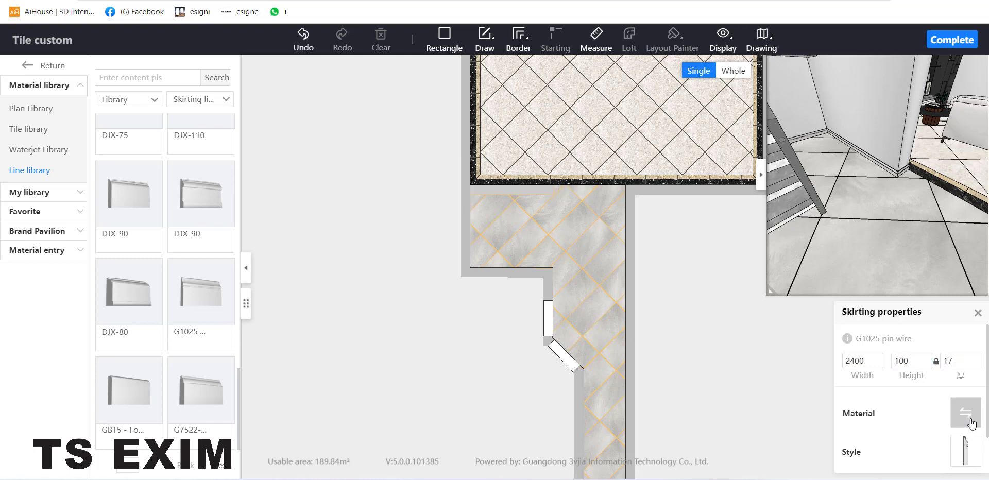
# Browse the replacement materials and the skirting line styles available for the selected skirting without choosing any.
pyautogui.click(966, 414)
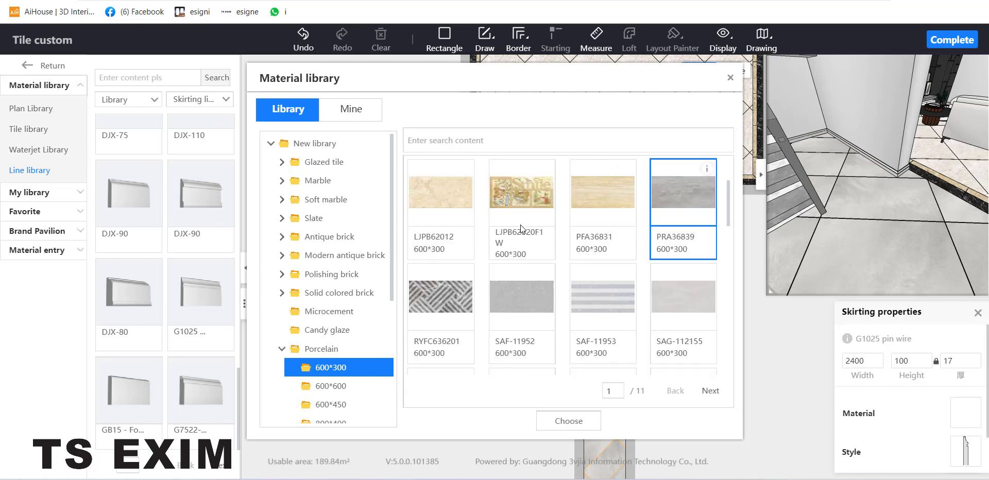
pyautogui.click(731, 78)
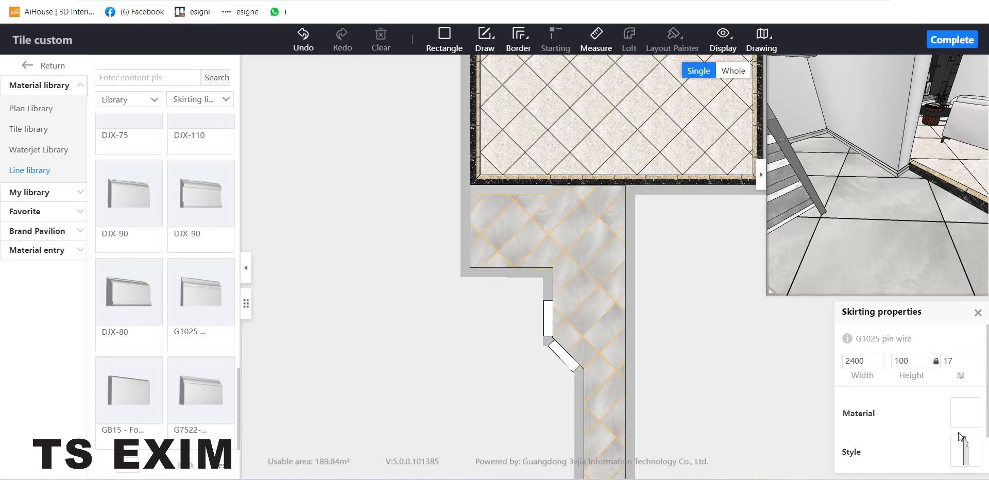
pyautogui.click(966, 453)
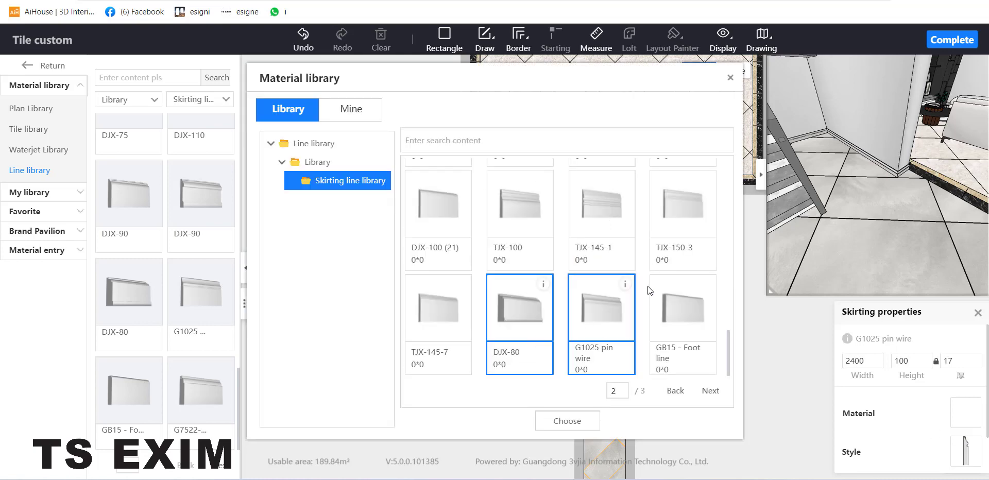
pyautogui.scroll(10, 635, 299)
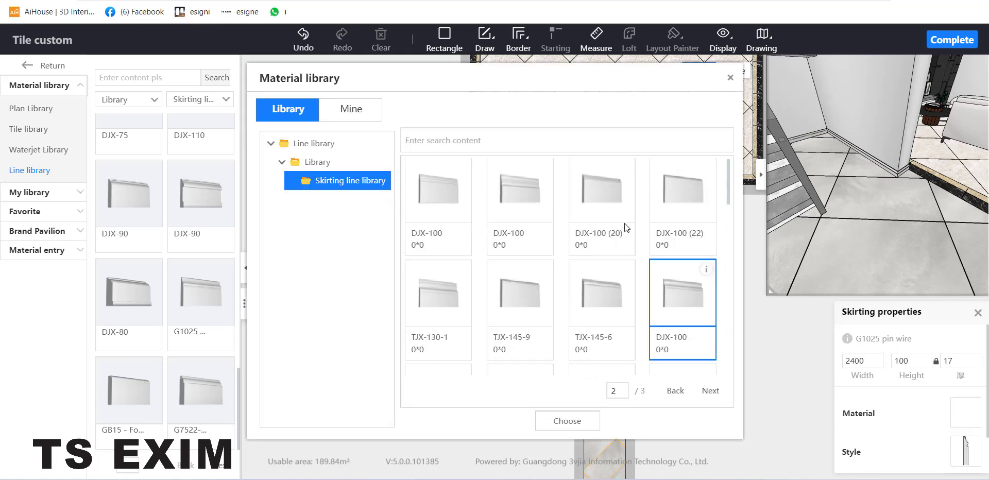
pyautogui.click(729, 79)
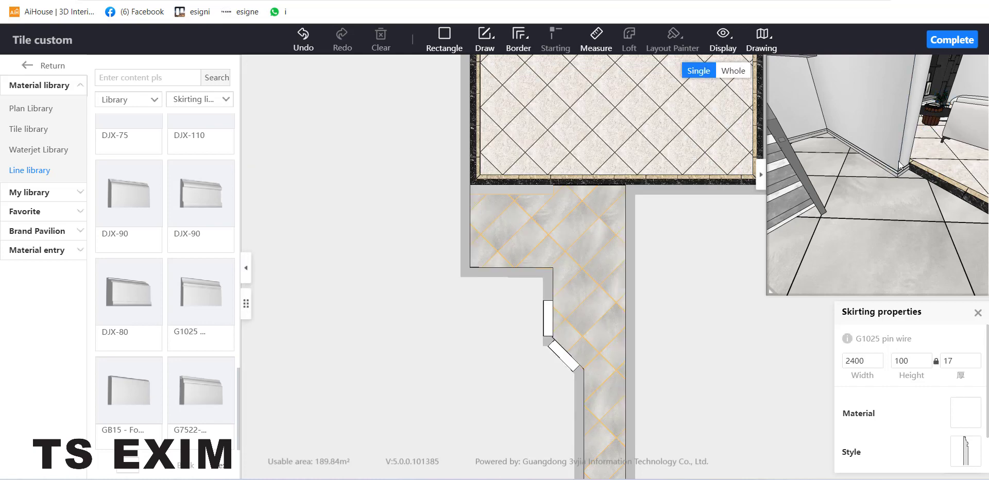
# Complete the tile design and delete the skirting only along the long wall beside the staircase using Delete unilateral.
pyautogui.click(947, 47)
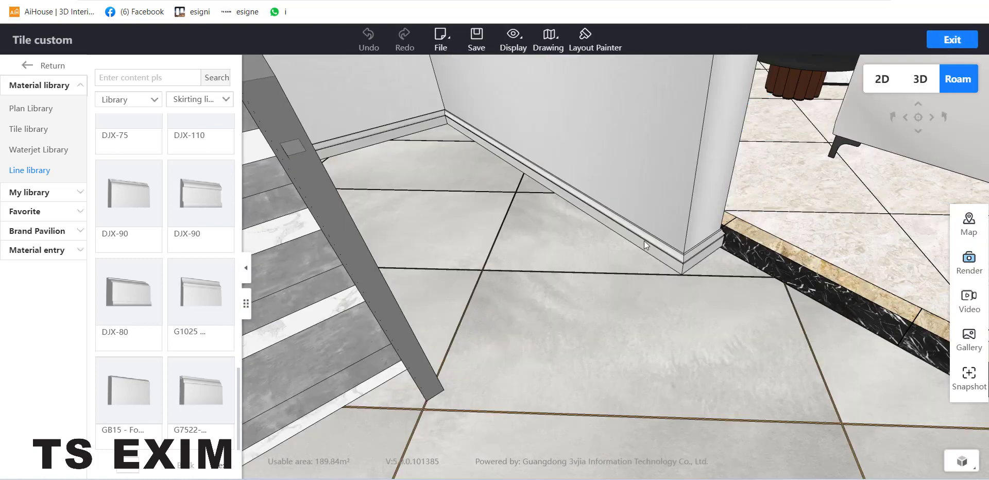
pyautogui.rightClick(624, 233)
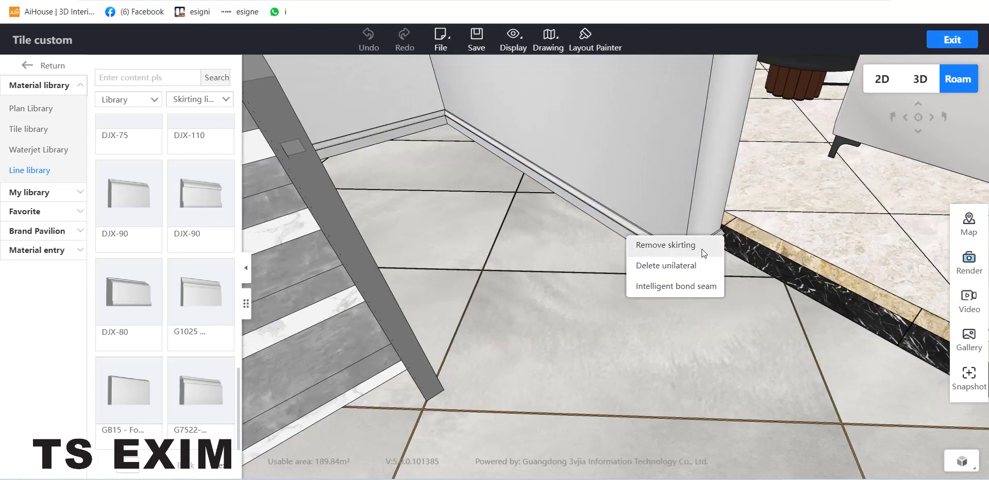
pyautogui.moveTo(562, 266); pyautogui.dragTo(571, 215)
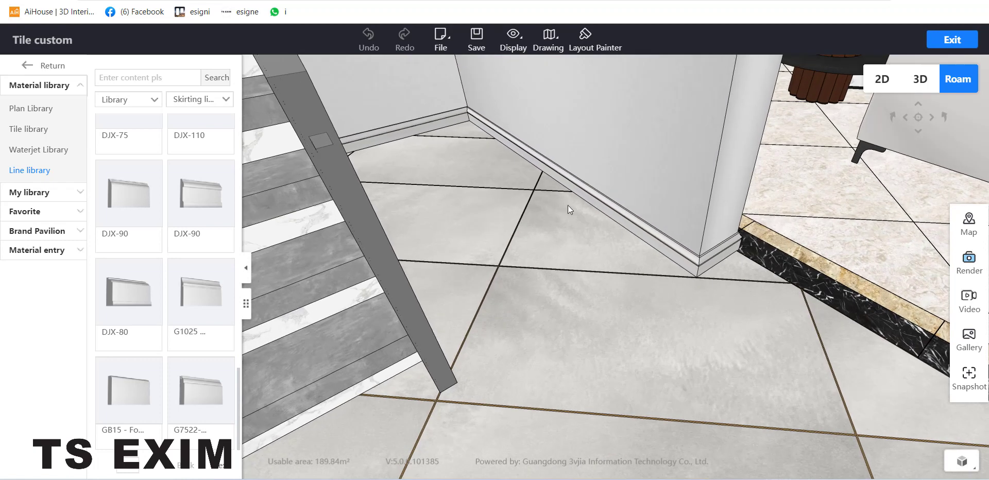
pyautogui.rightClick(519, 150)
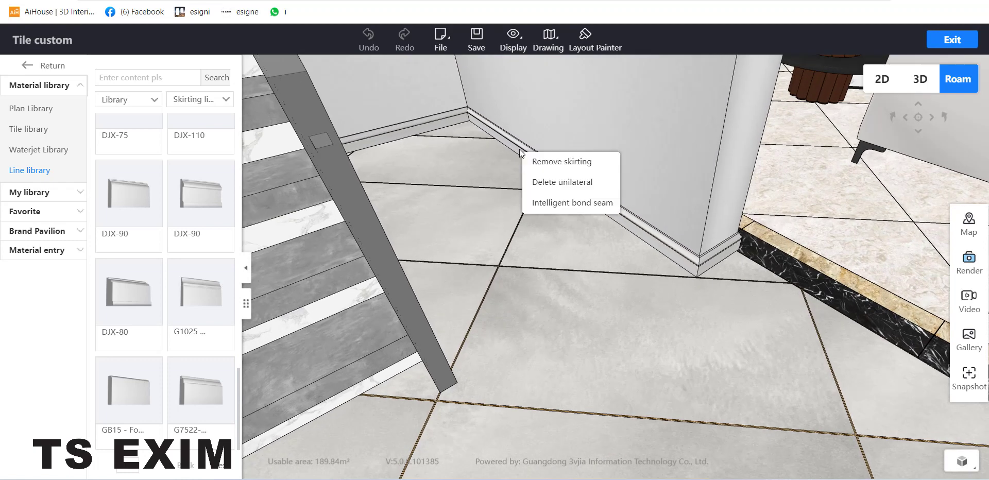
pyautogui.click(546, 184)
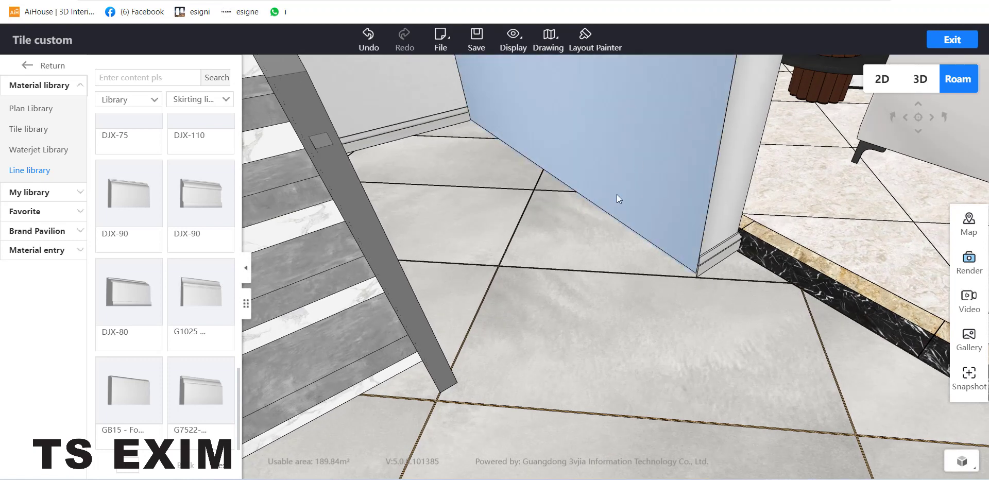
# Remove all the remaining skirting from the room and check the walls around the staircase.
pyautogui.rightClick(716, 257)
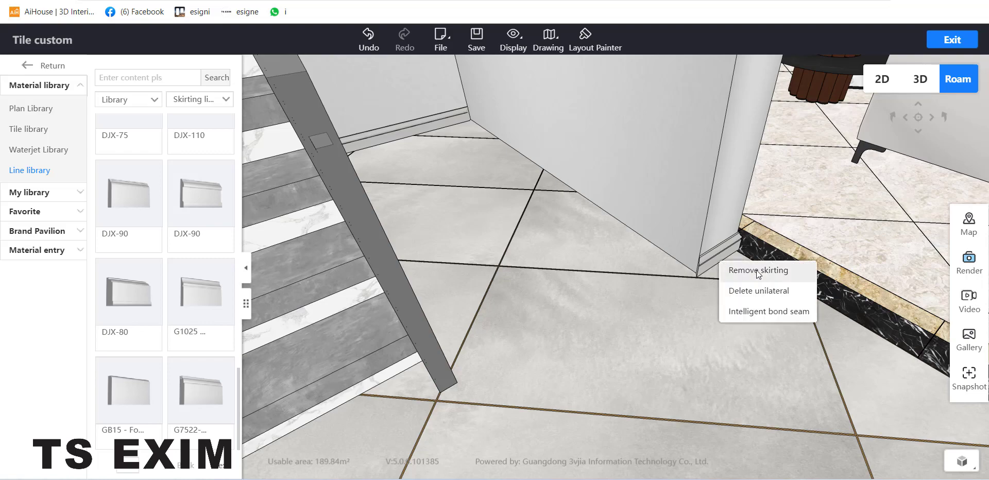
pyautogui.click(742, 269)
pyautogui.moveTo(662, 261); pyautogui.dragTo(606, 221)
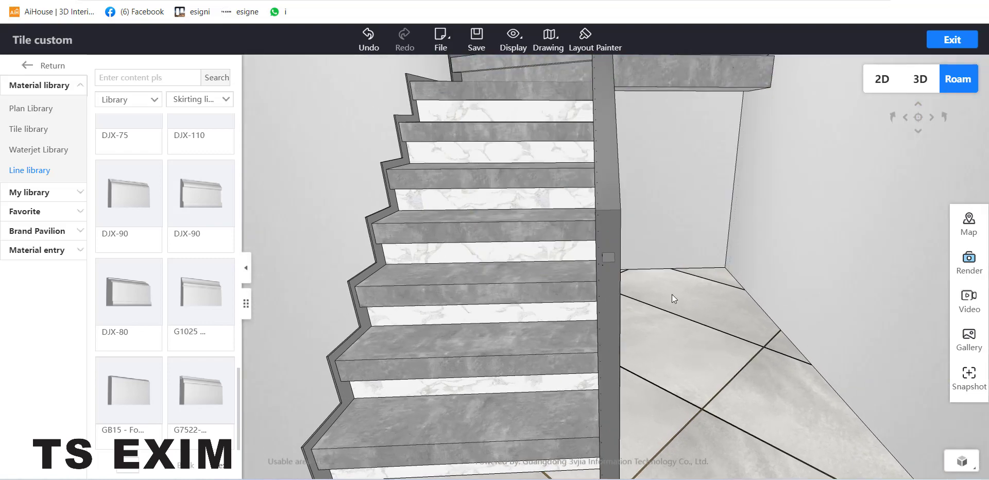
# Open the living room floor for tile editing and generate its planar graph drawing.
pyautogui.doubleClick(686, 323)
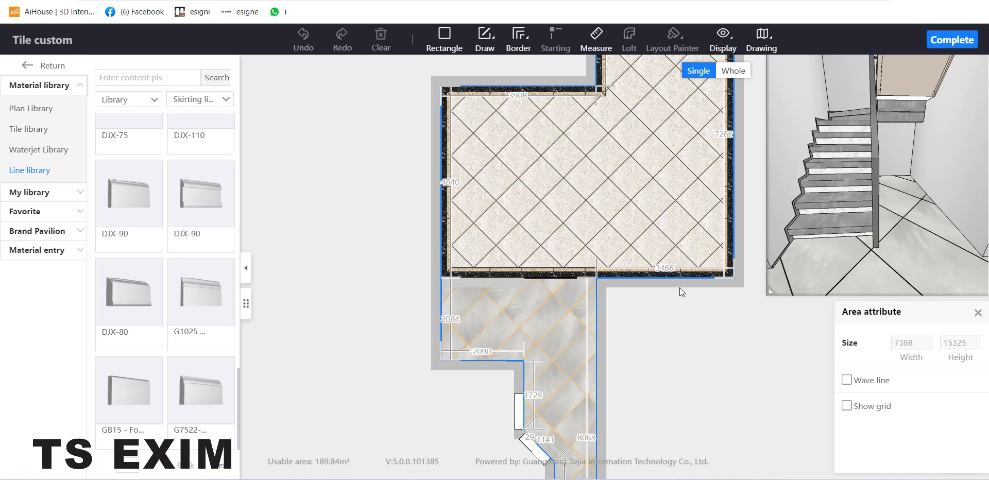
pyautogui.moveTo(694, 308); pyautogui.dragTo(629, 287)
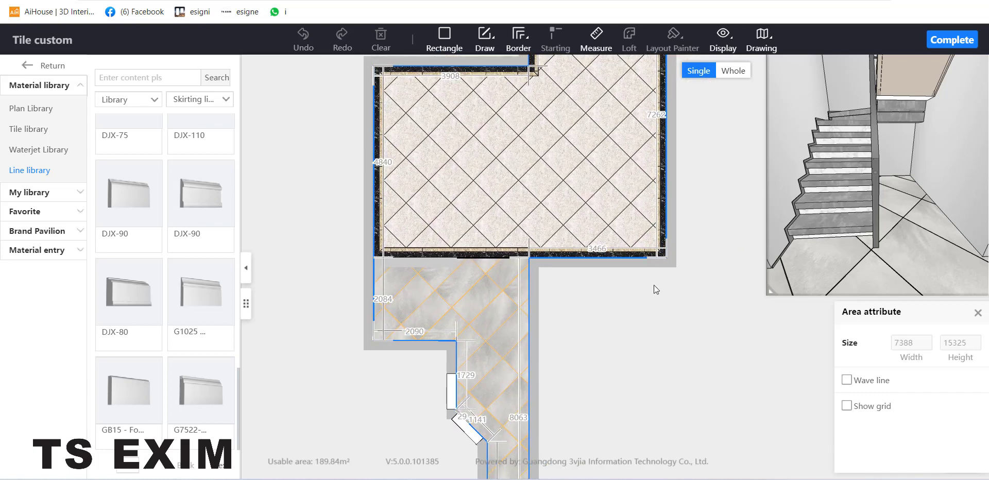
pyautogui.click(762, 39)
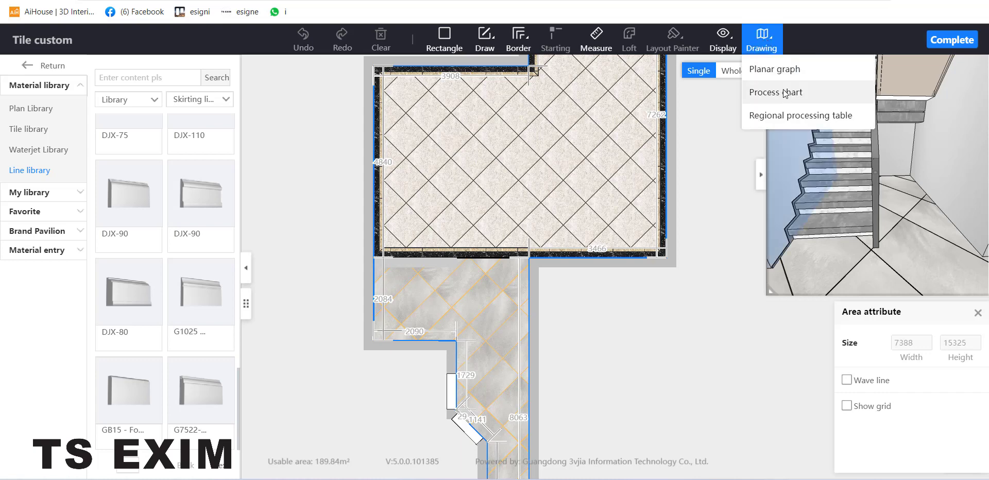
pyautogui.click(804, 71)
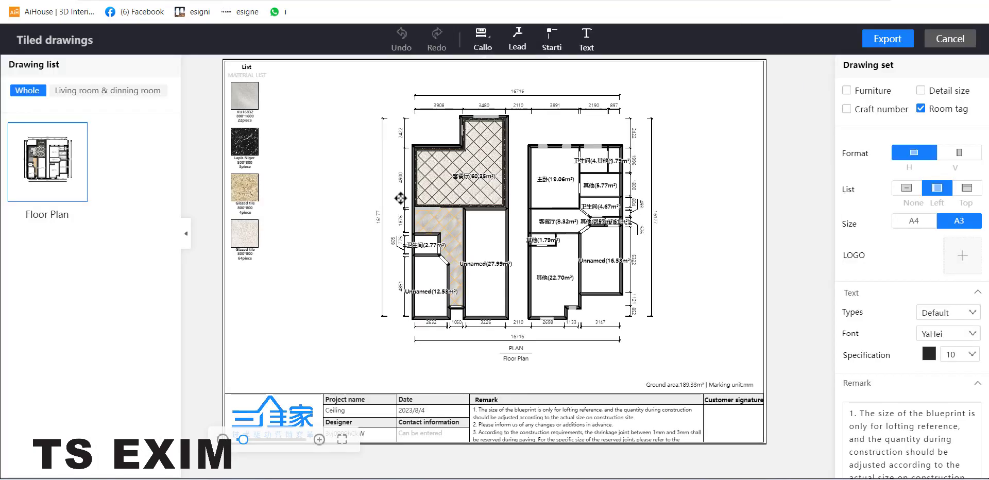
# Try the V and H formats, the None, Left and Top list placements and the A4 and A3 sizes, and close the drawing without exporting.
pyautogui.click(956, 152)
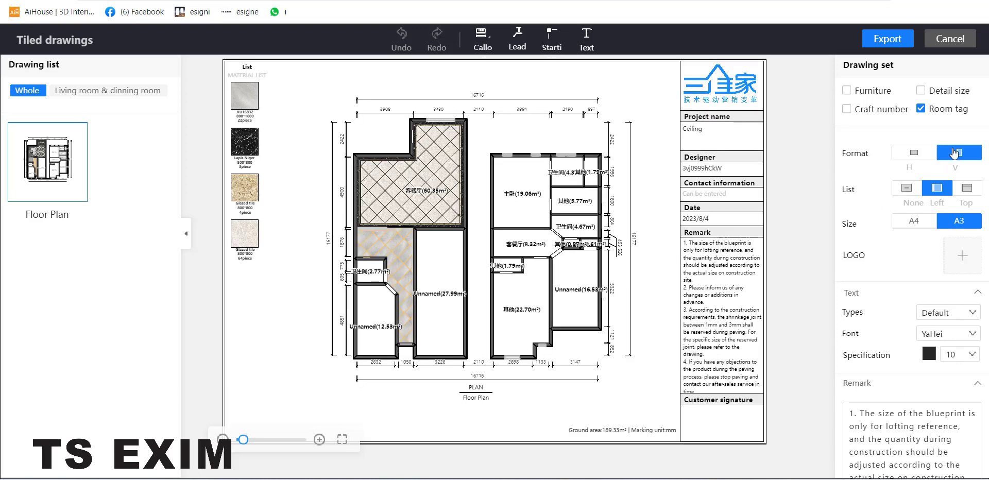
pyautogui.click(915, 159)
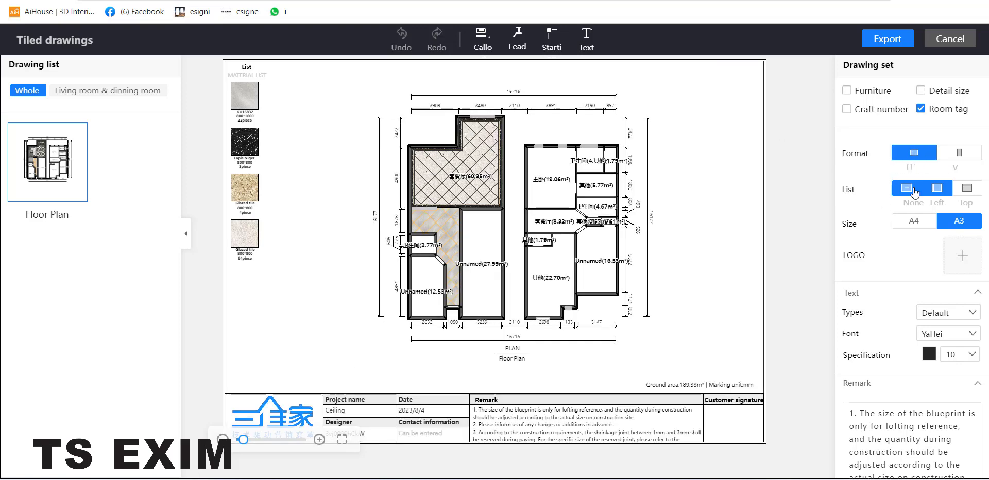
pyautogui.click(916, 191)
pyautogui.click(938, 188)
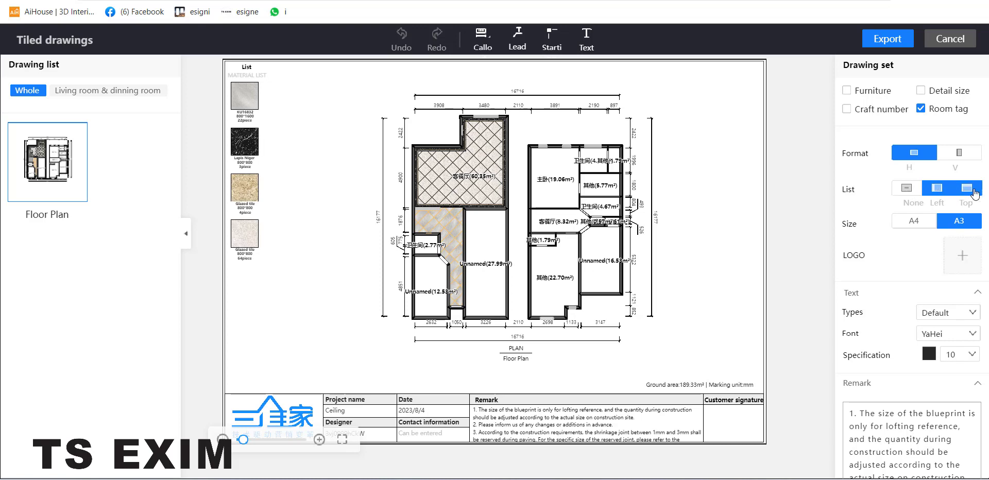
pyautogui.click(972, 189)
pyautogui.click(914, 222)
pyautogui.click(959, 221)
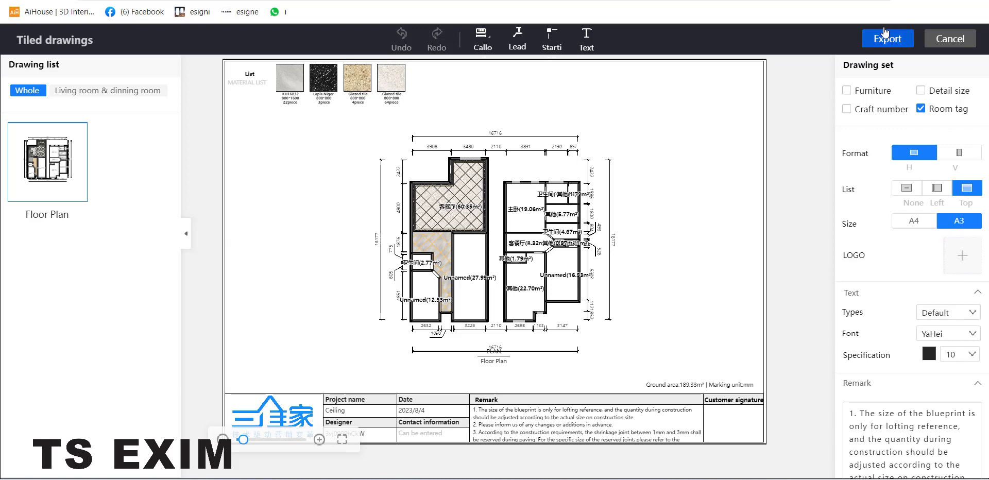
pyautogui.click(950, 38)
# Generate the process chart, examine the cut-tile rows and export options, and close the chart without exporting.
pyautogui.click(775, 47)
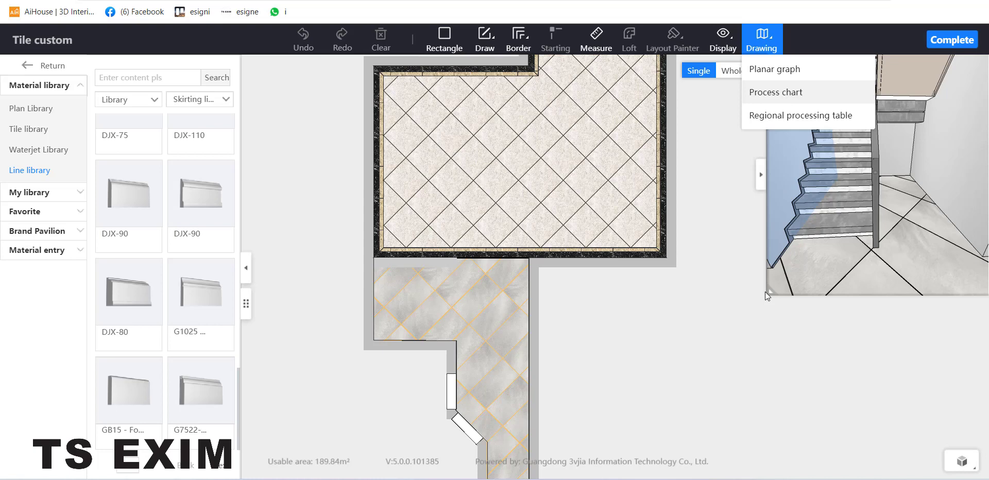
pyautogui.scroll(-3, 623, 304)
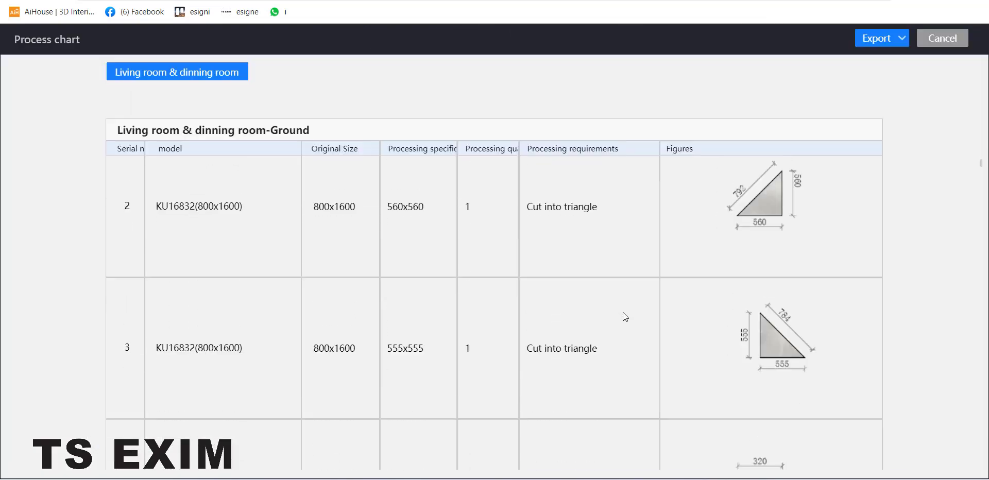
pyautogui.scroll(-1, 623, 315)
pyautogui.scroll(-3, 256, 394)
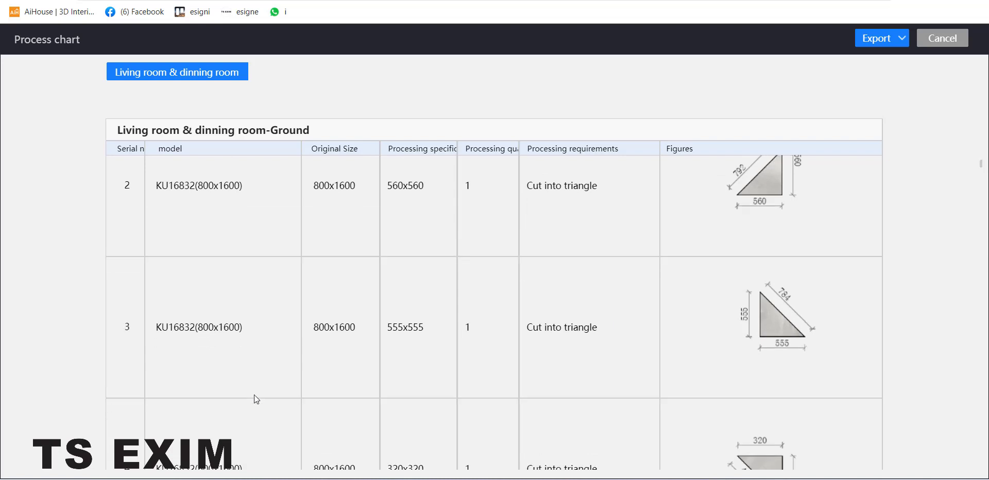
pyautogui.scroll(-1, 623, 330)
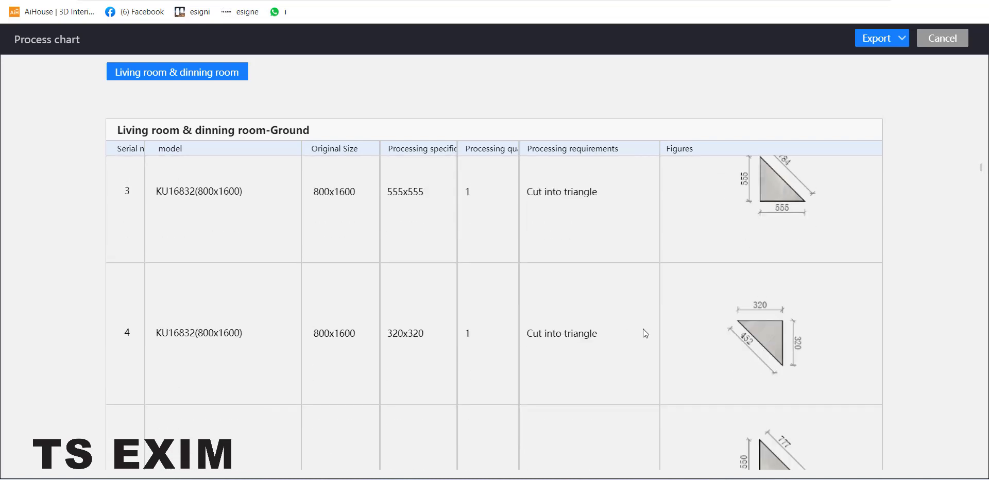
pyautogui.scroll(3, 688, 326)
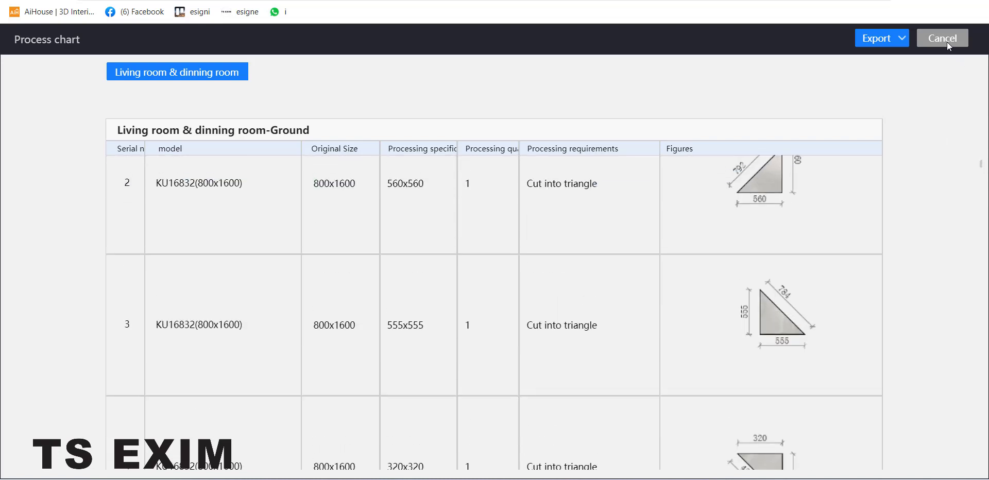
pyautogui.click(908, 41)
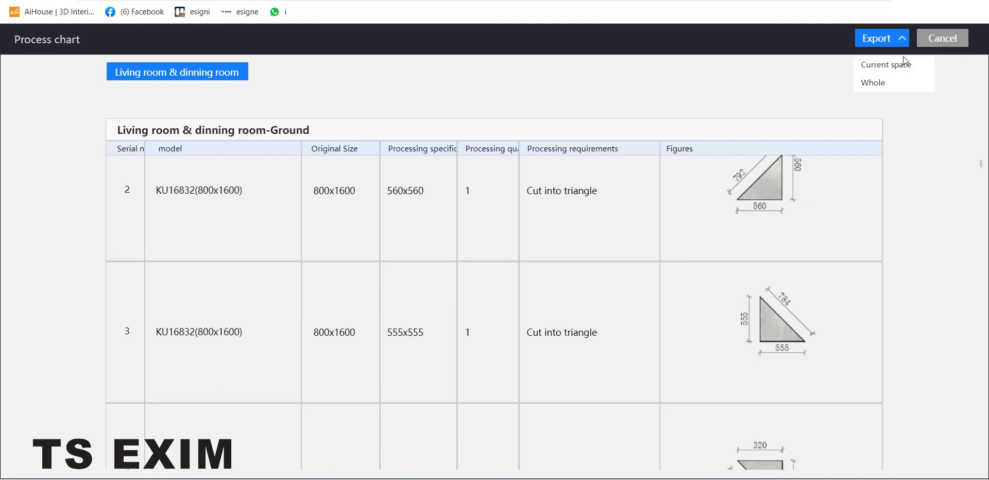
pyautogui.click(946, 38)
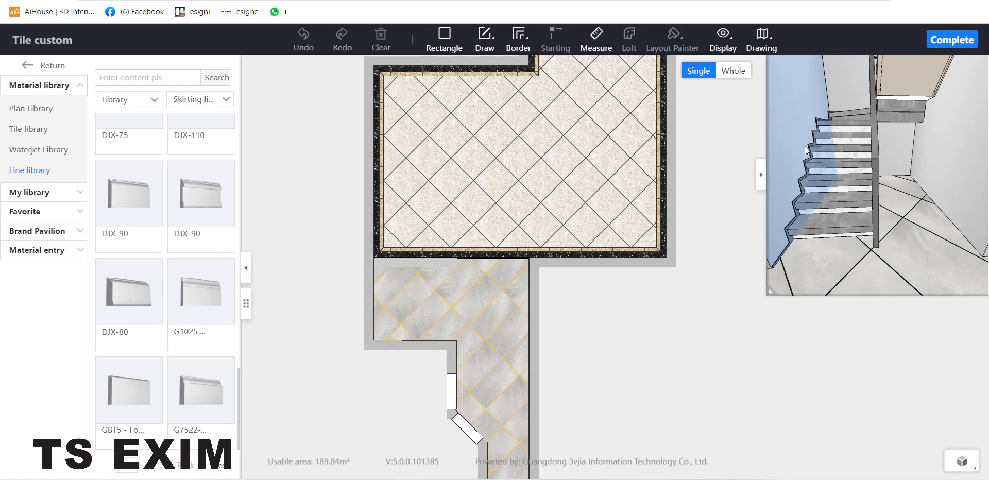
# Generate the regional processing table for the diagonally tiled area inside the border, review its tile cuts, and close it.
pyautogui.moveTo(762, 40)
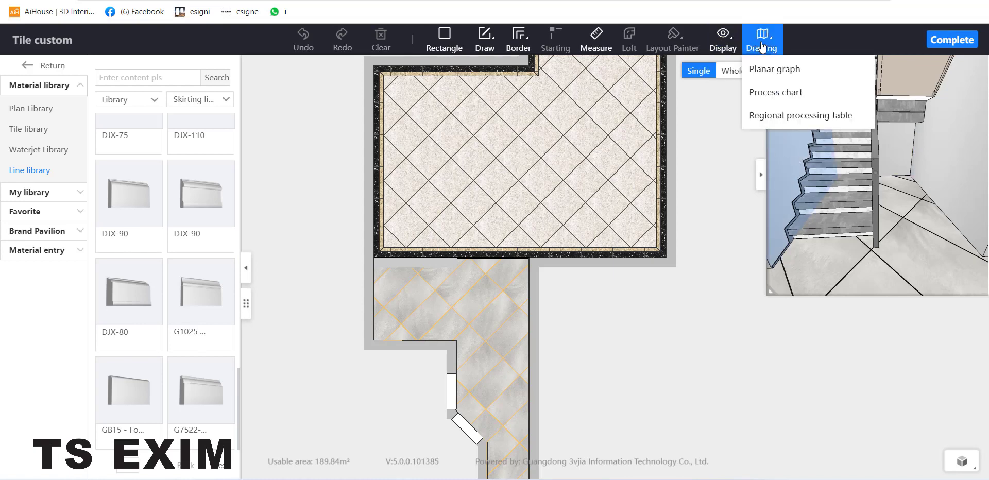
pyautogui.click(782, 117)
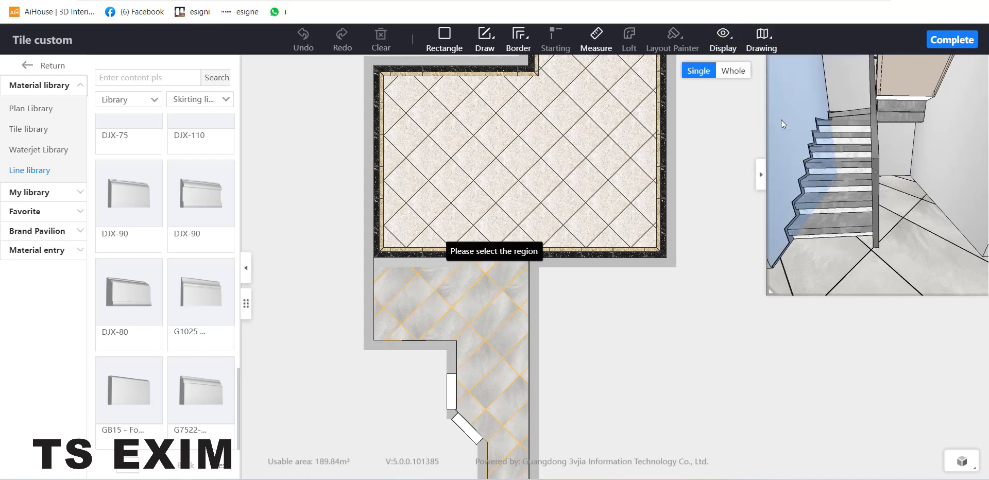
pyautogui.click(475, 198)
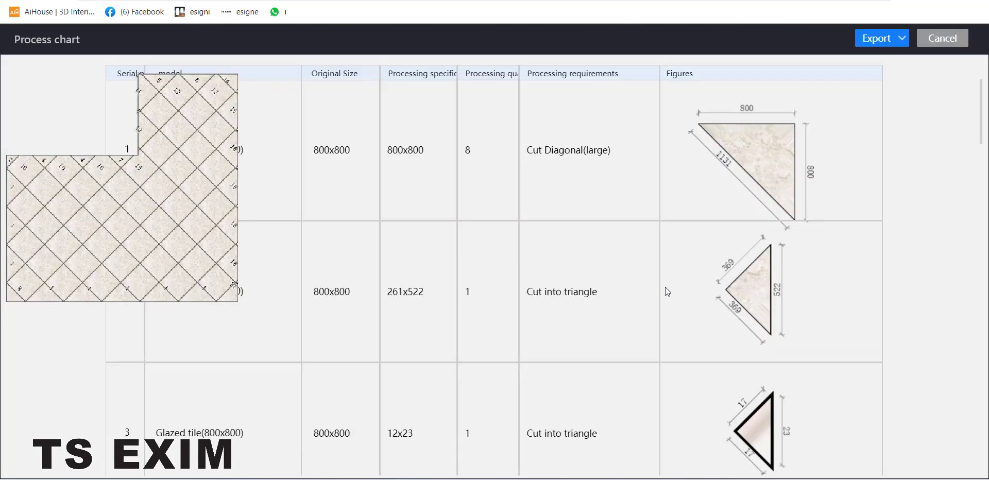
pyautogui.scroll(-3, 460, 270)
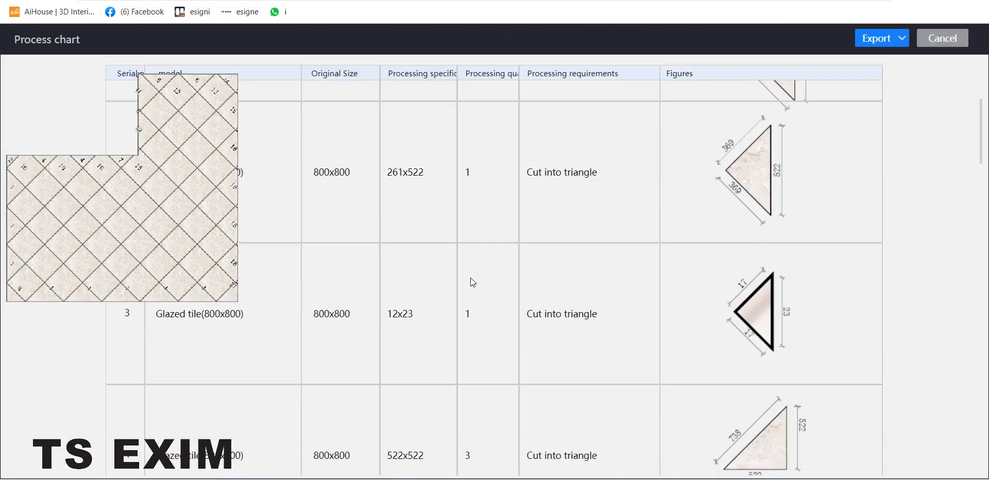
pyautogui.scroll(-1, 473, 276)
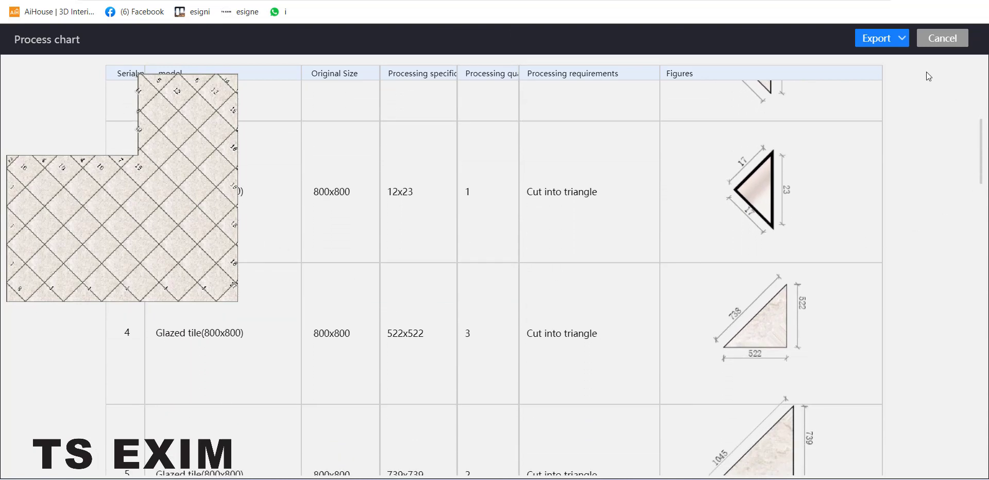
pyautogui.click(950, 39)
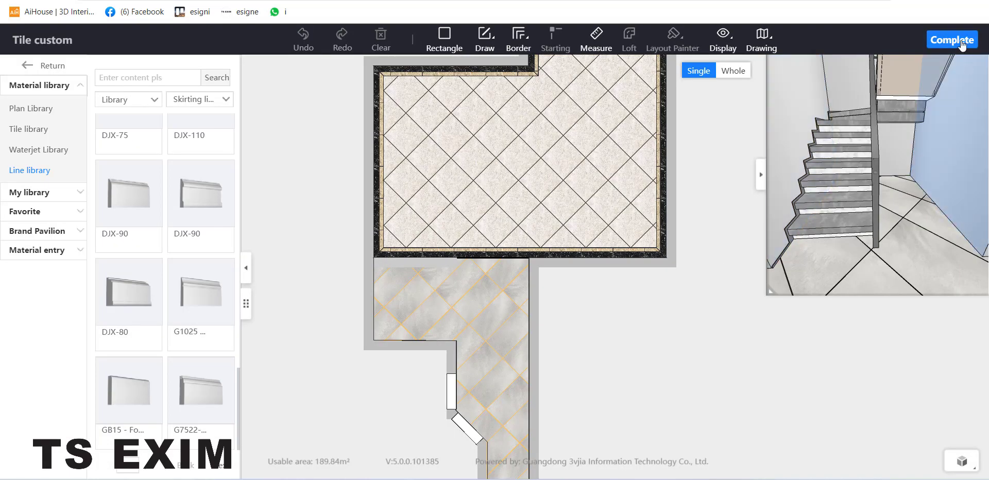
# Complete the tile design and inspect the bordered living room floor from a wider roaming view.
pyautogui.click(962, 44)
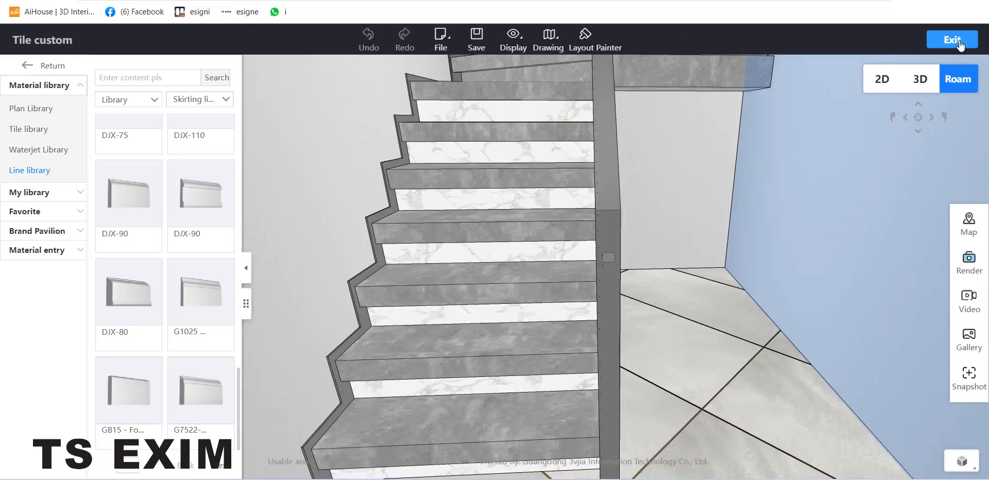
pyautogui.moveTo(715, 270); pyautogui.dragTo(558, 240)
pyautogui.press('s')
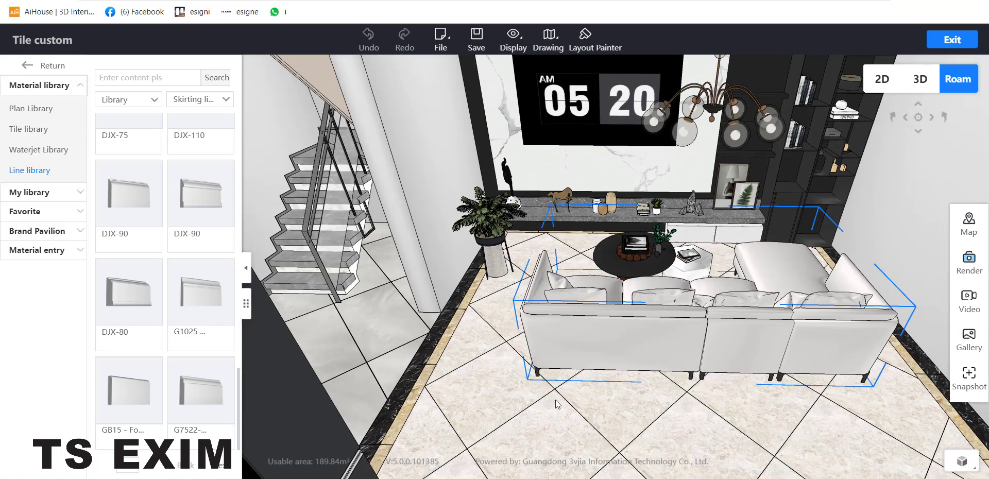
pyautogui.press('s')
pyautogui.moveTo(556, 399); pyautogui.dragTo(511, 357)
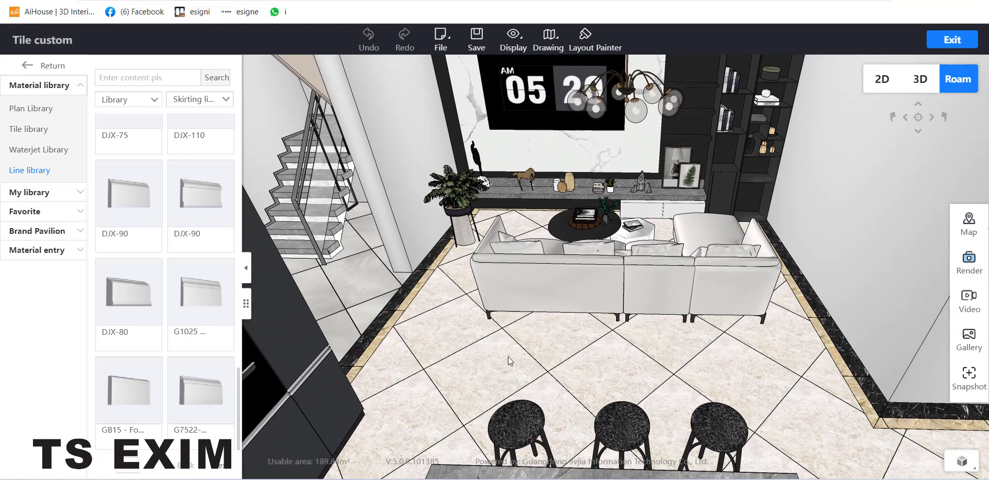